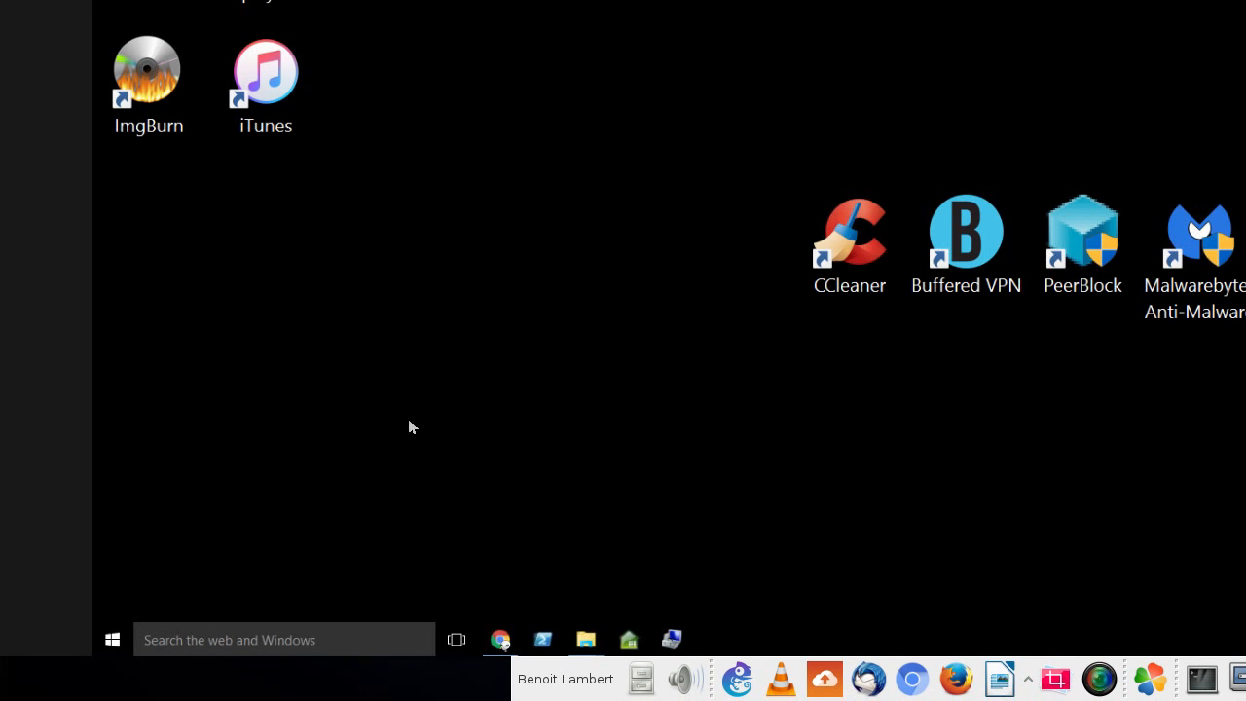
- Turn on the Hyper-V Windows feature and restart the PC to finish its installation
click(333, 644)
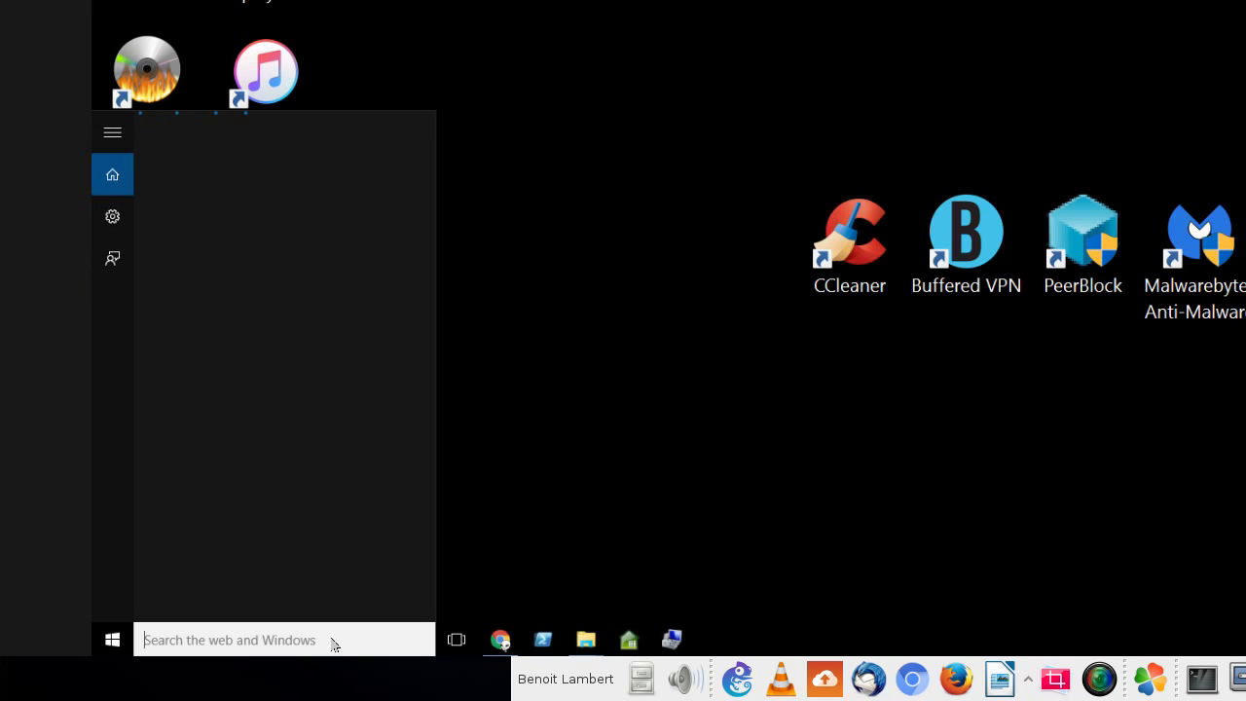
text(feature)
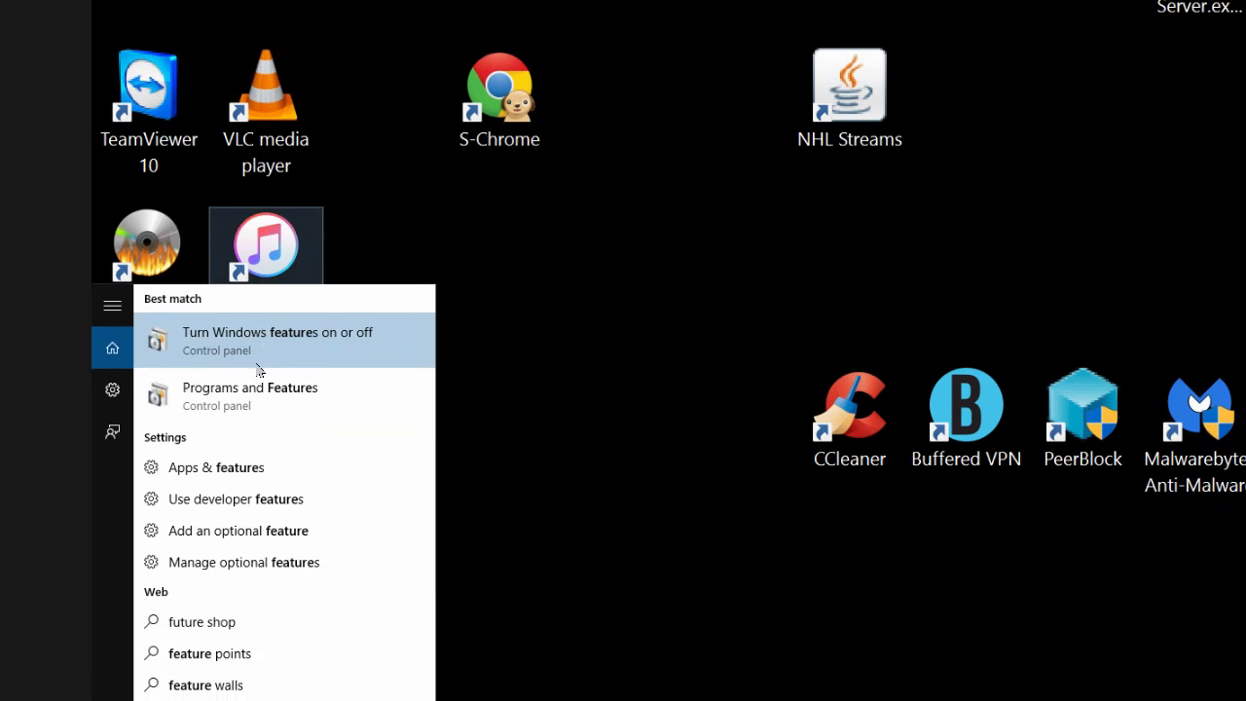
click(293, 355)
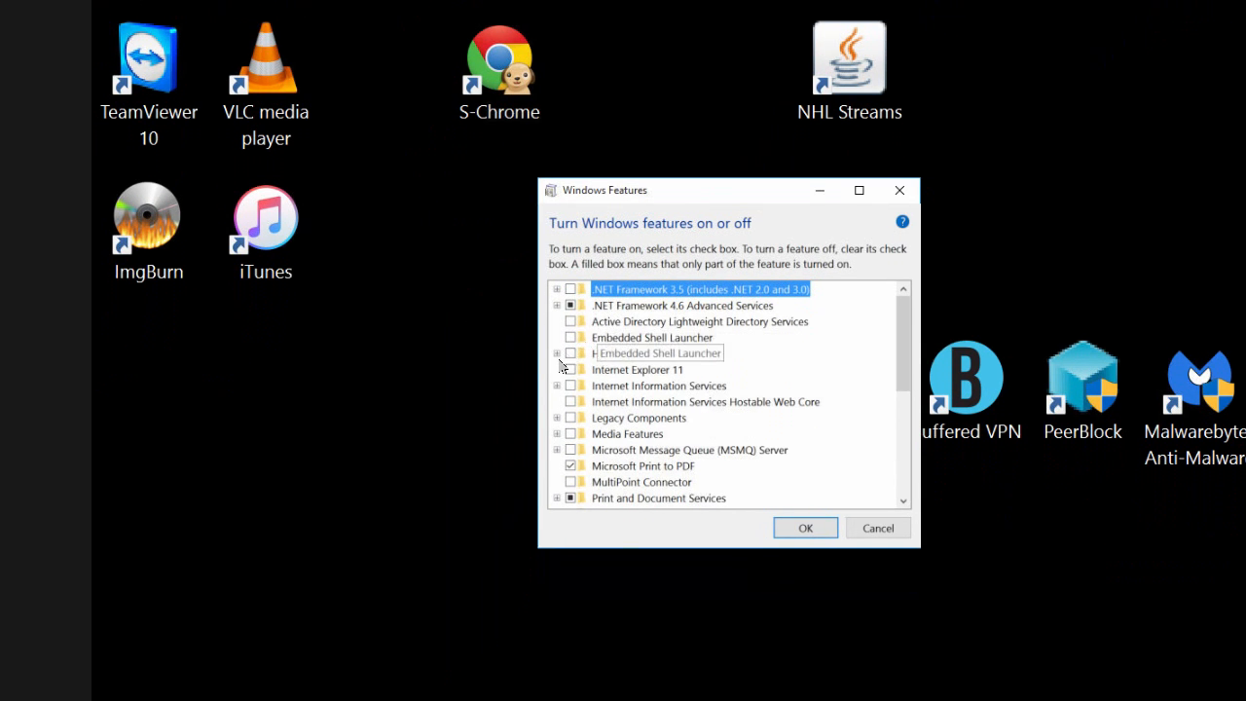
click(534, 446)
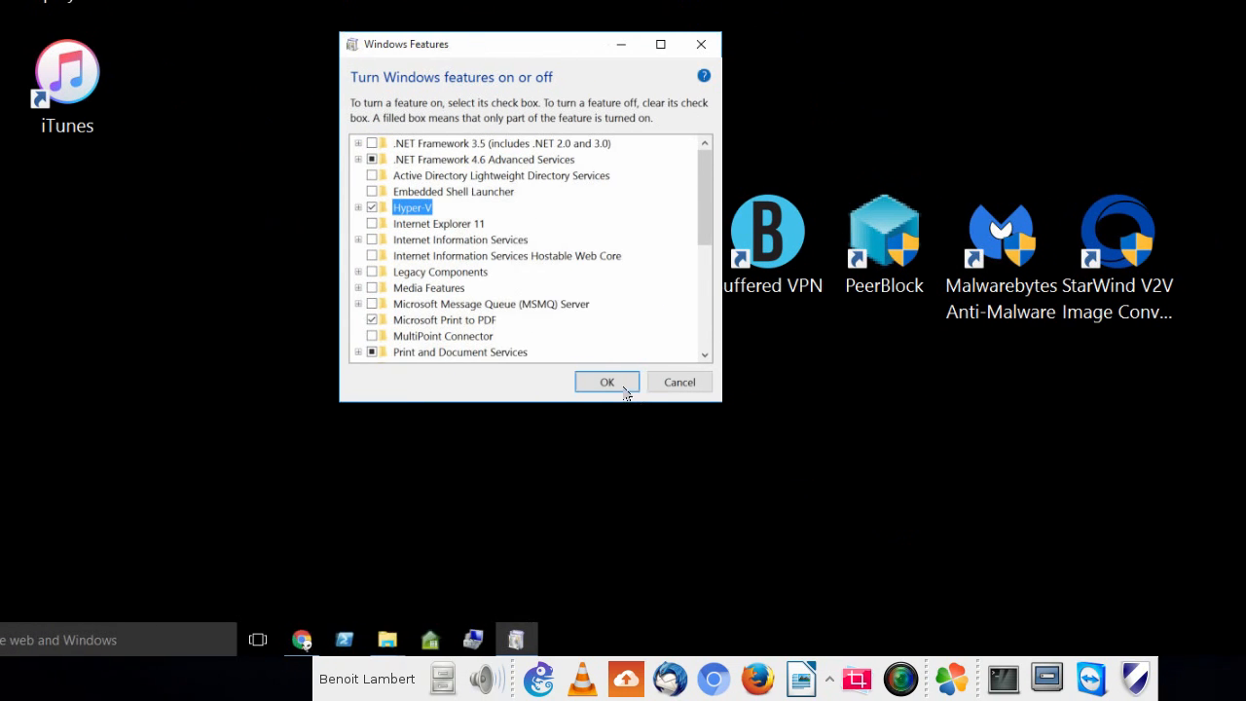
click(812, 525)
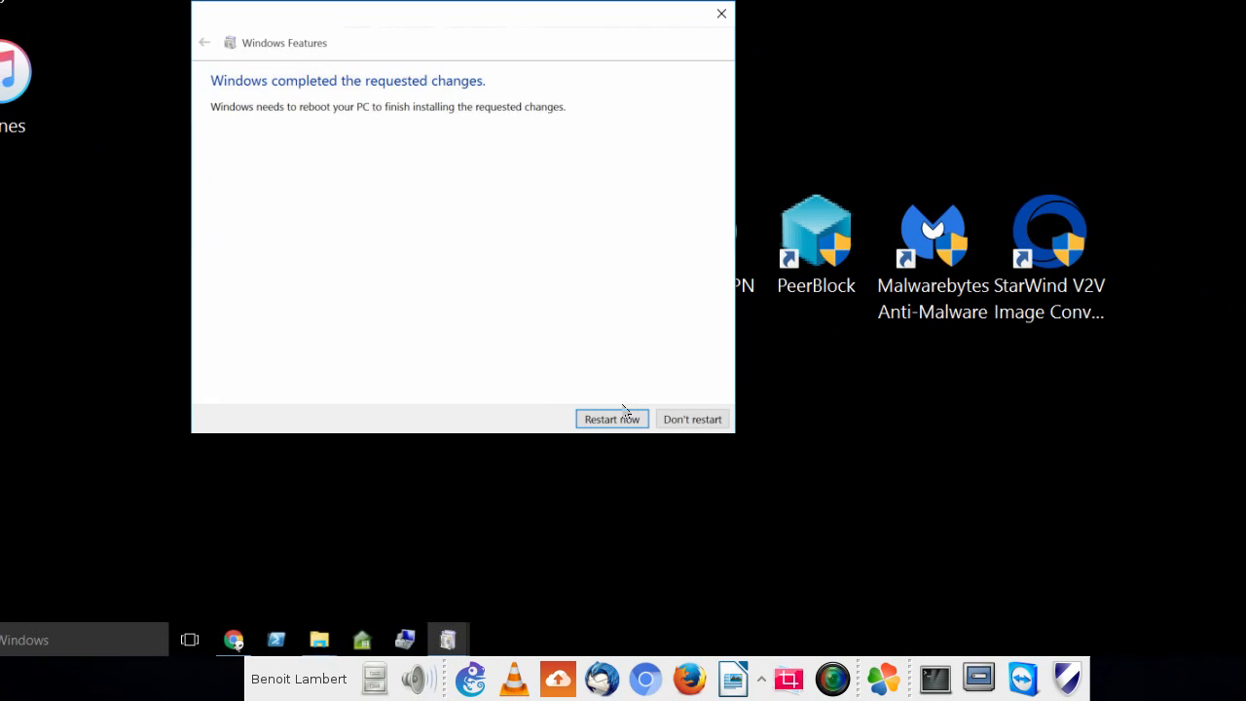
click(627, 419)
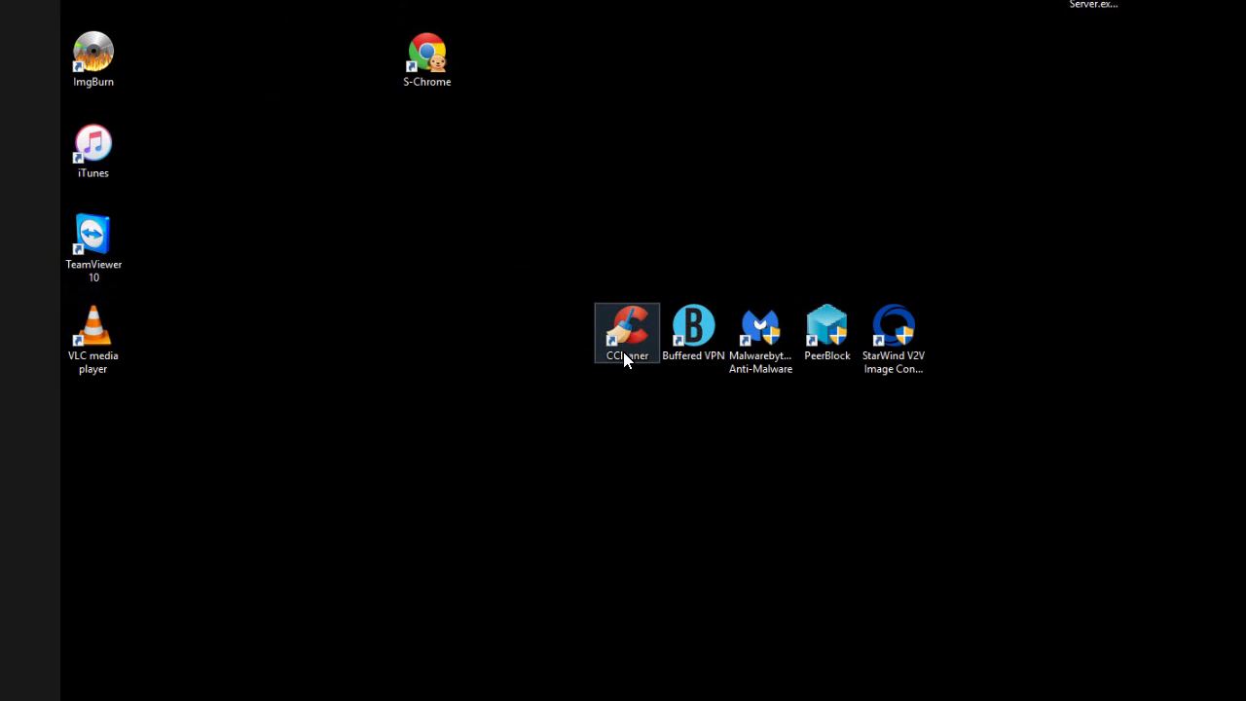
- Find Hyper-V Manager with a search for "hyper", launch it and maximize its window
key(super)
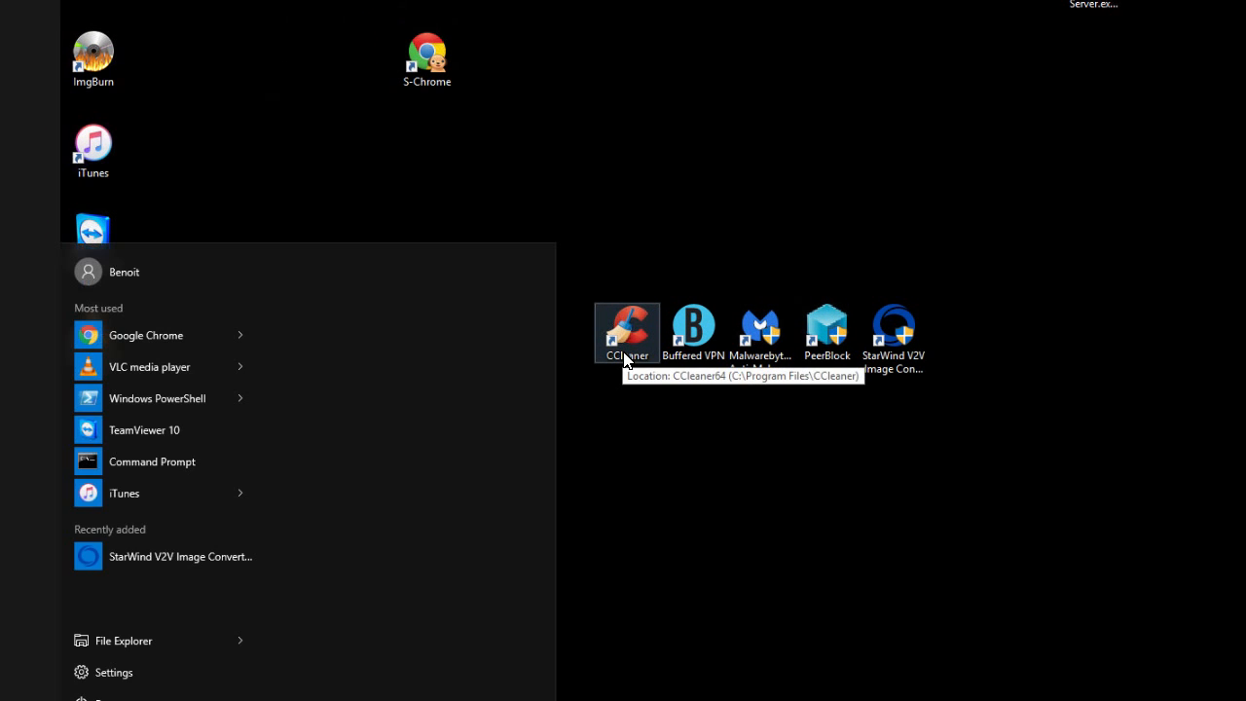
text(hyper)
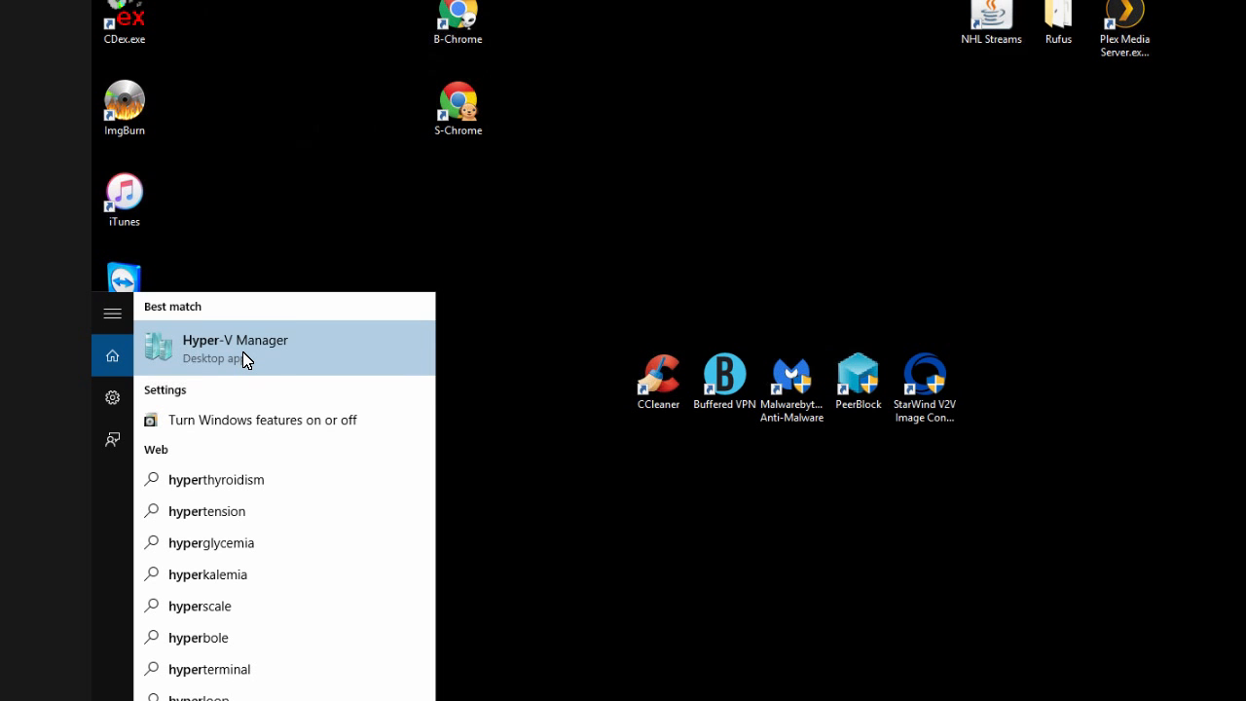
right_click(243, 358)
click(285, 344)
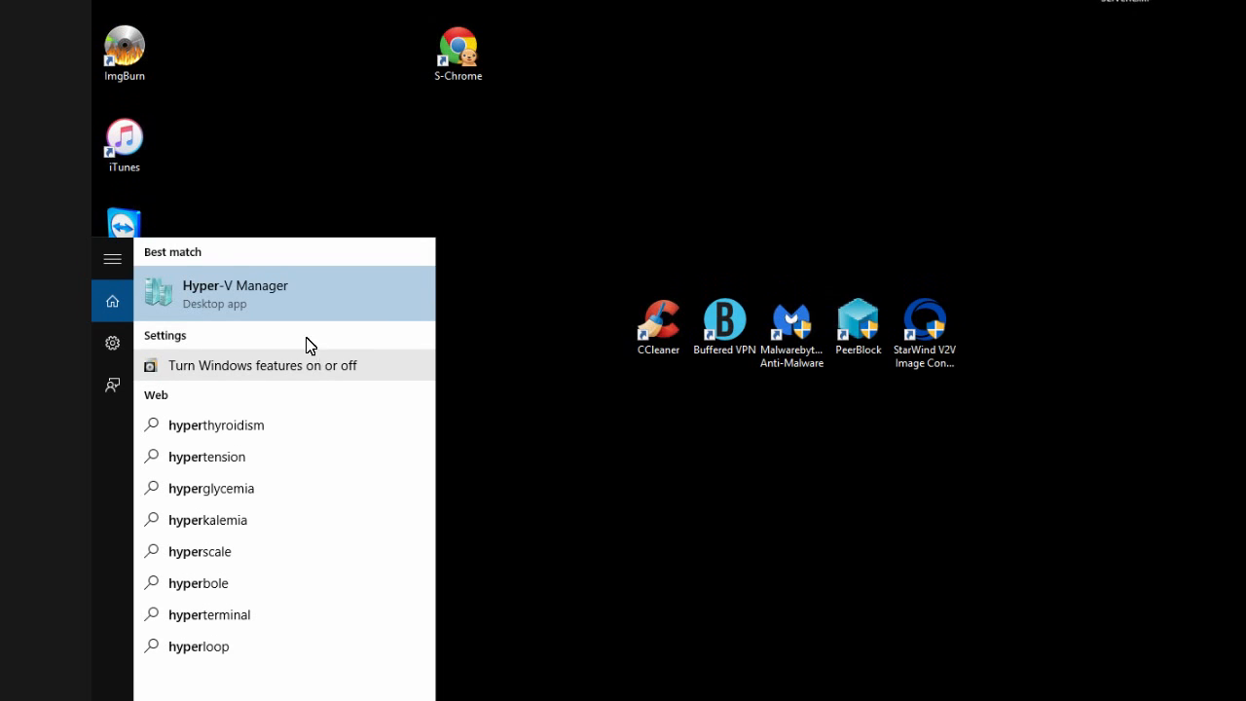
right_click(289, 292)
click(340, 416)
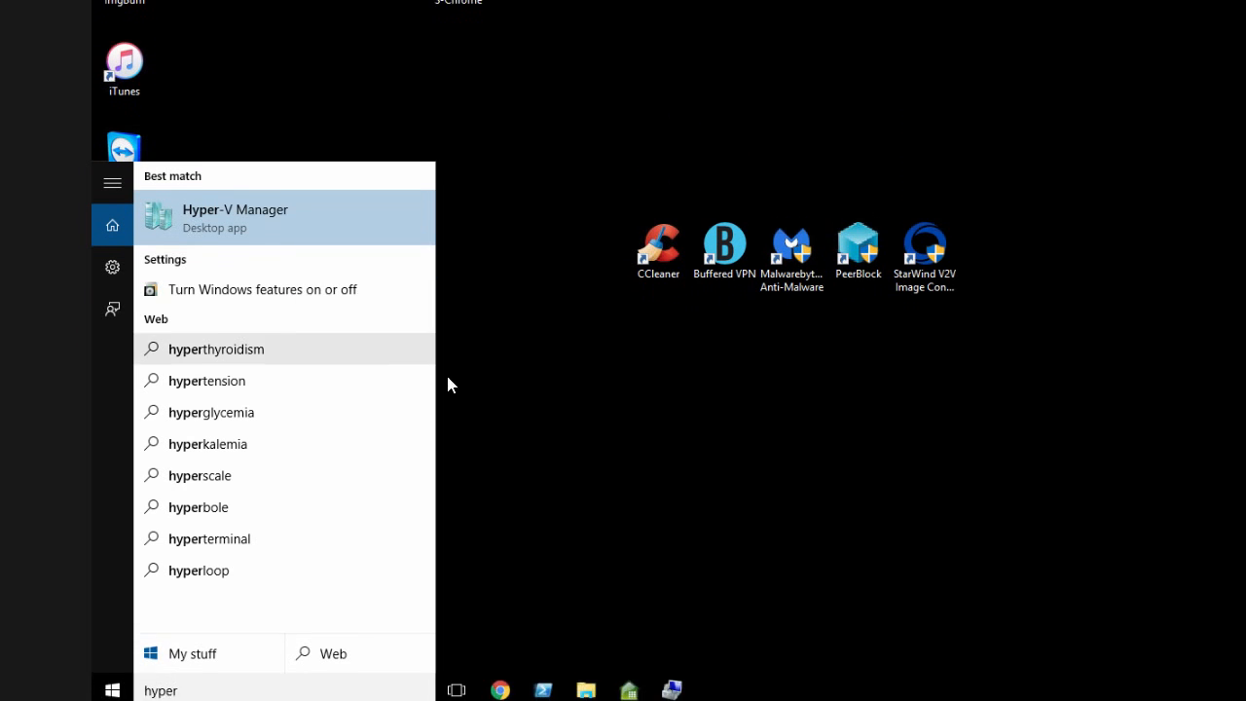
click(746, 409)
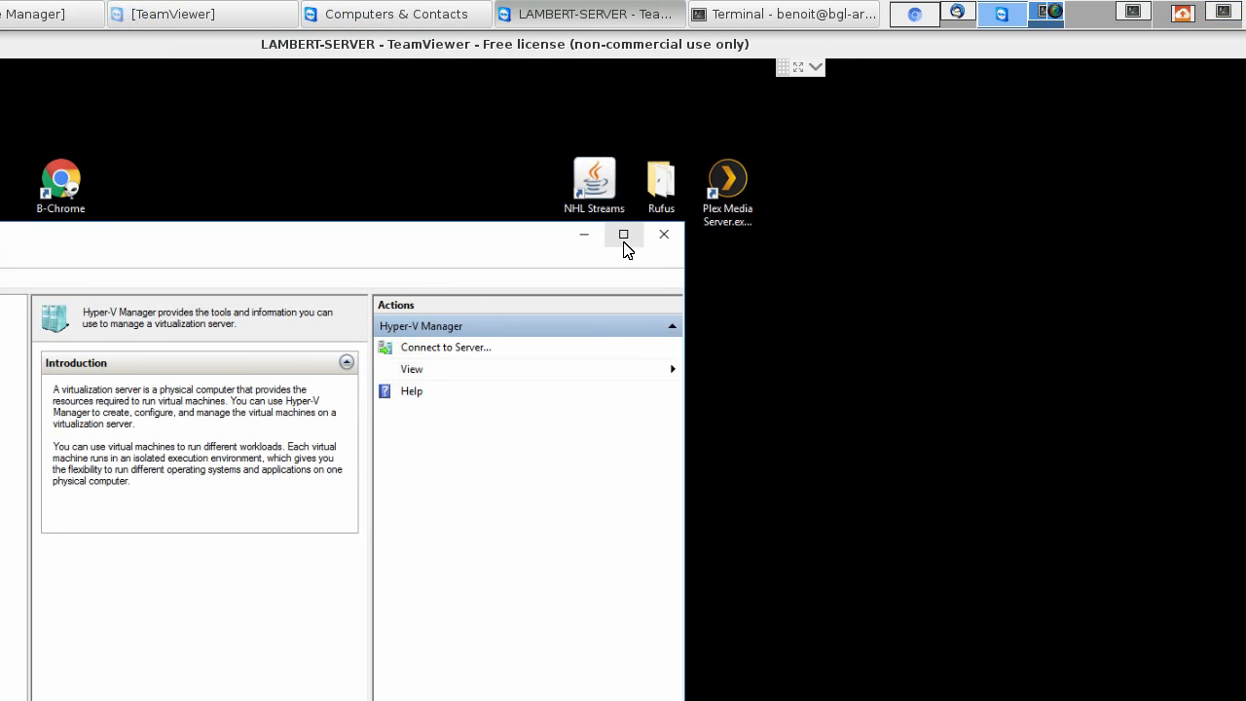
click(623, 239)
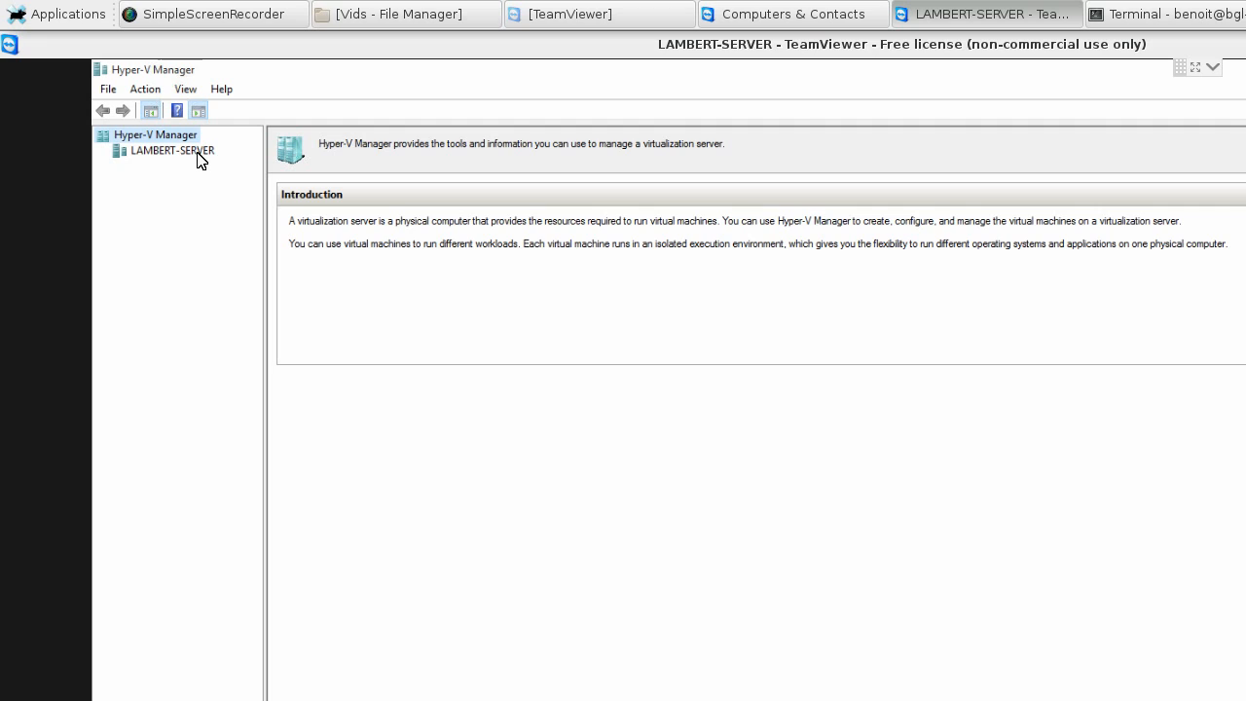
- Start creating a new virtual machine on the local server and continue past the wizard's introduction page
right_click(201, 161)
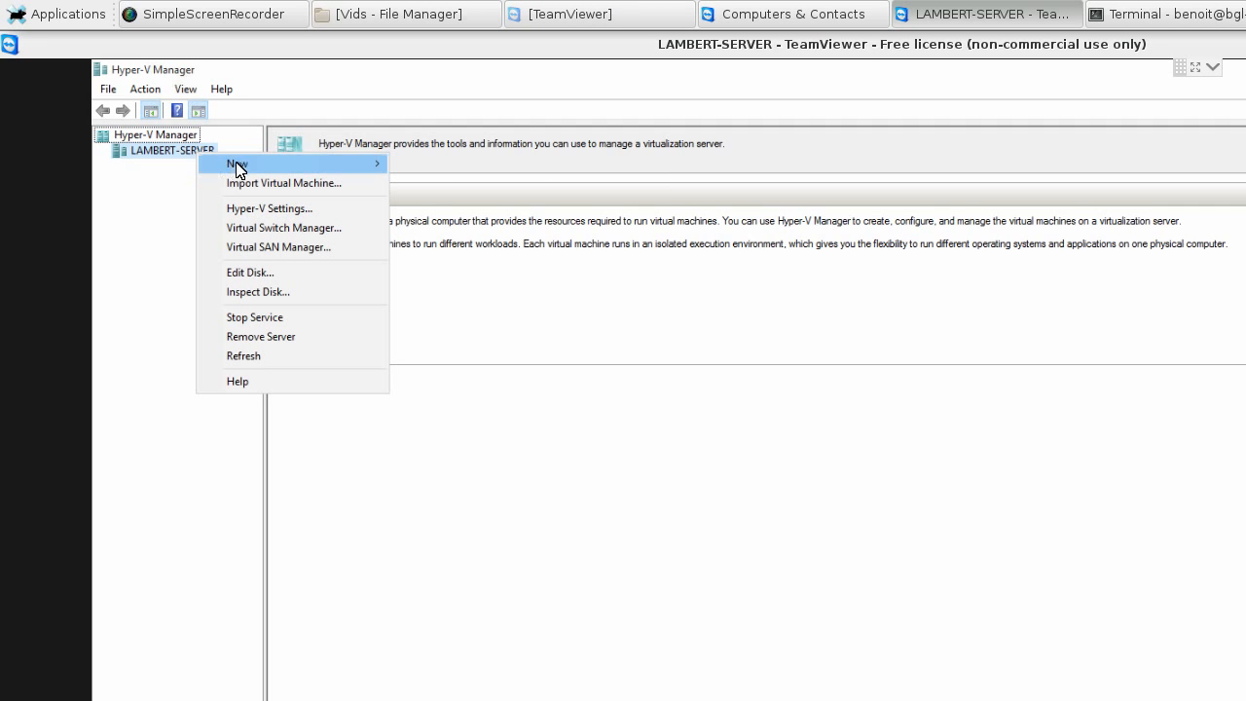
mouse_move(257, 172)
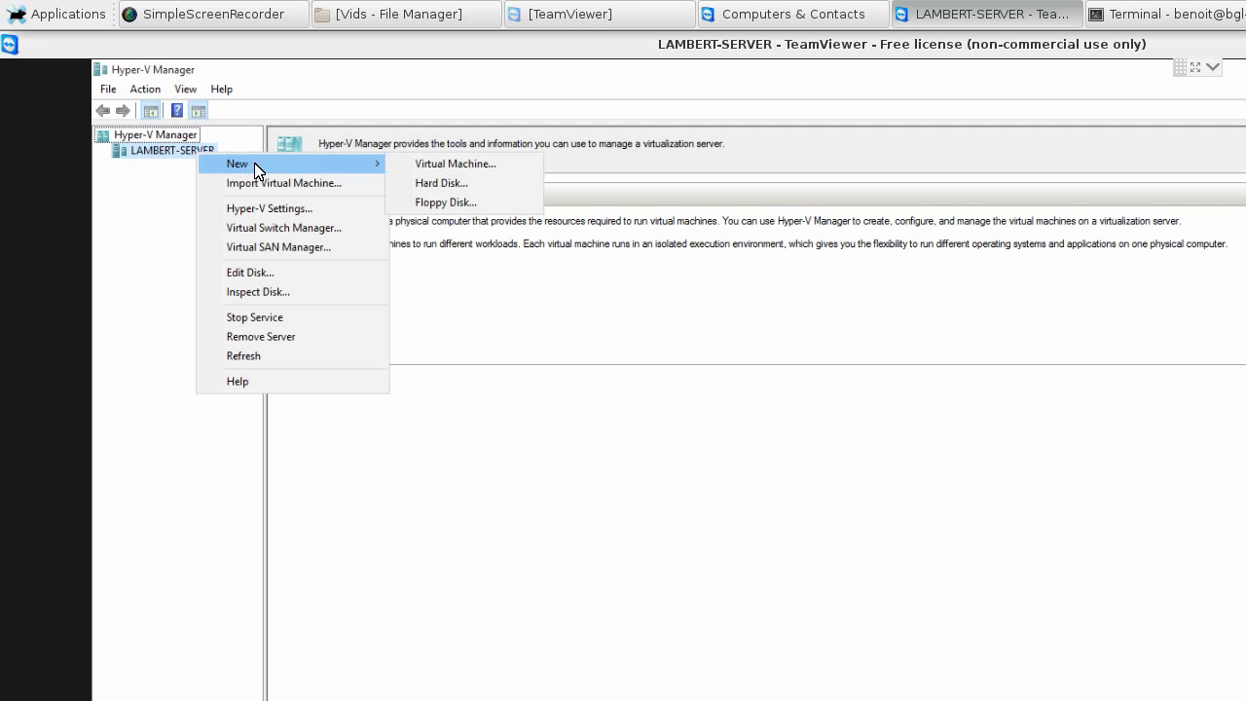
click(437, 169)
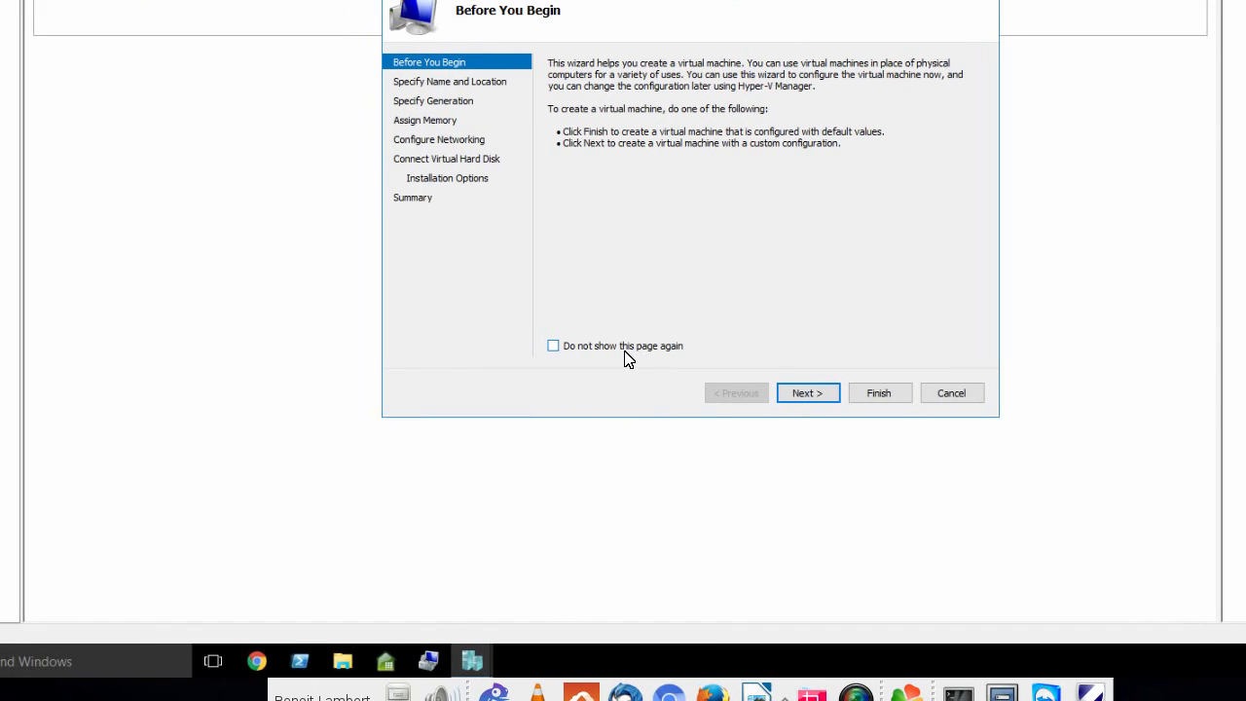
click(628, 359)
click(807, 392)
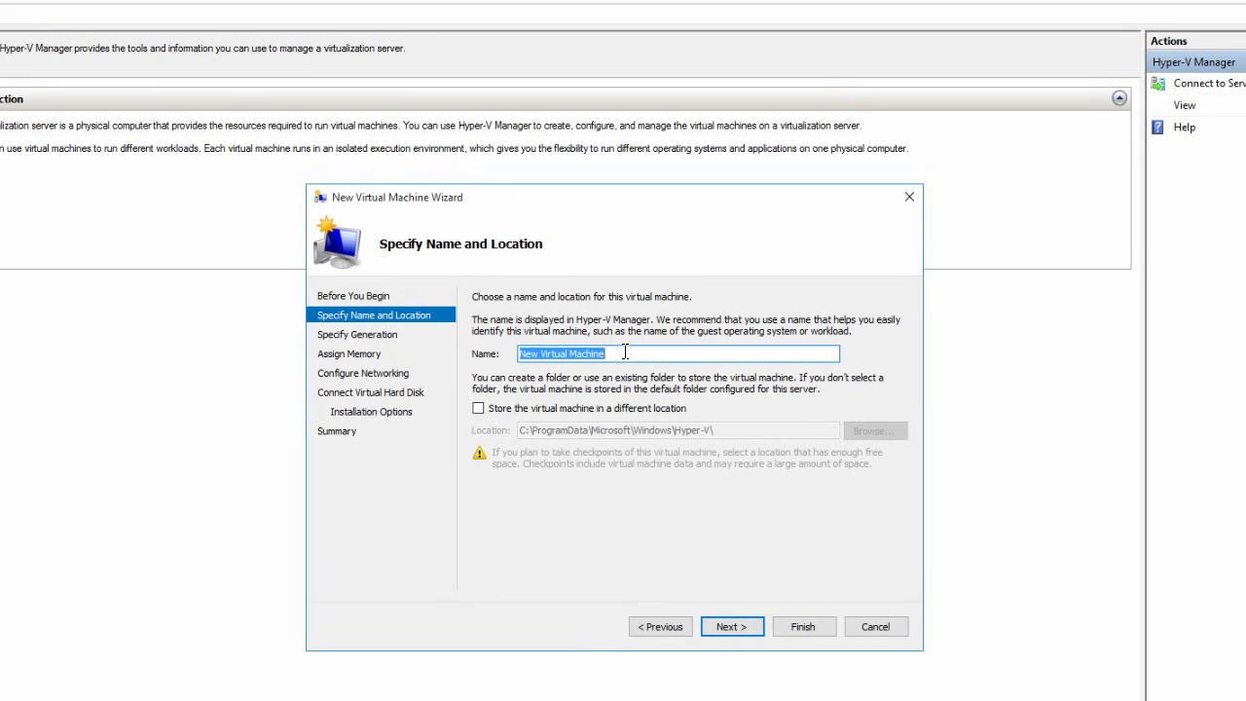
- Name the virtual machine TORRENT-SERVER and choose to store it in a different location
click(624, 352)
drag(625, 351, 421, 352)
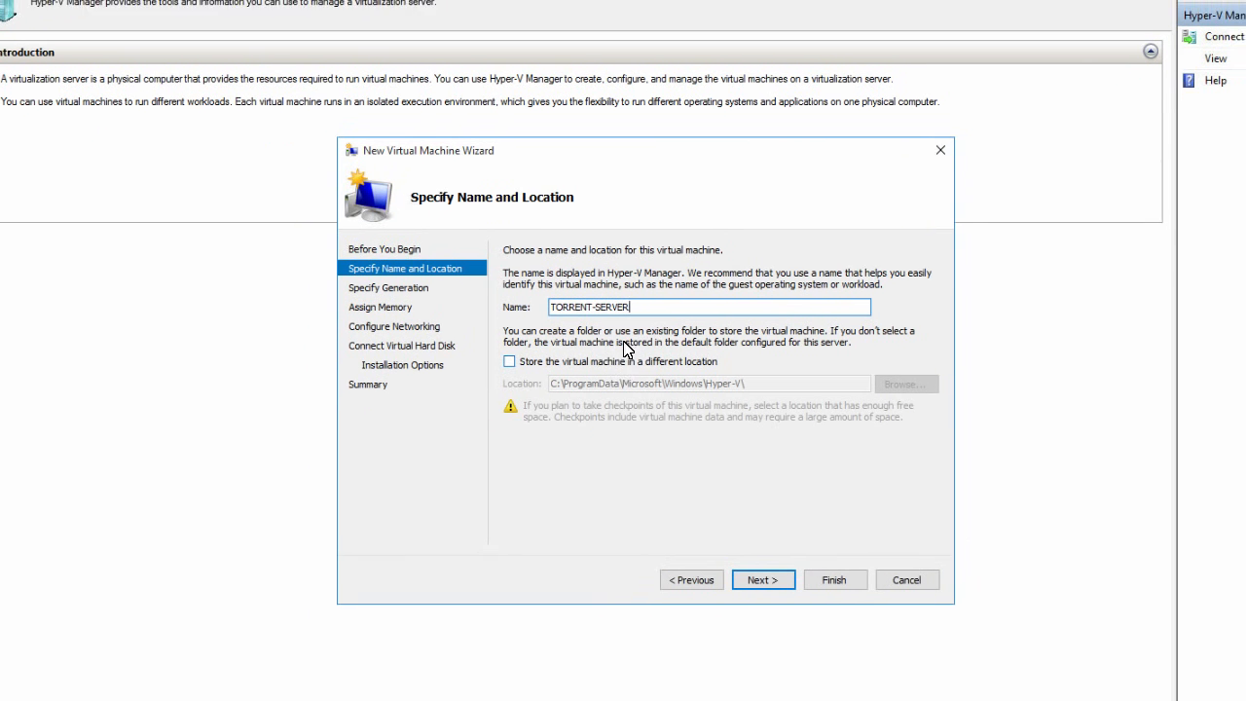
click(611, 417)
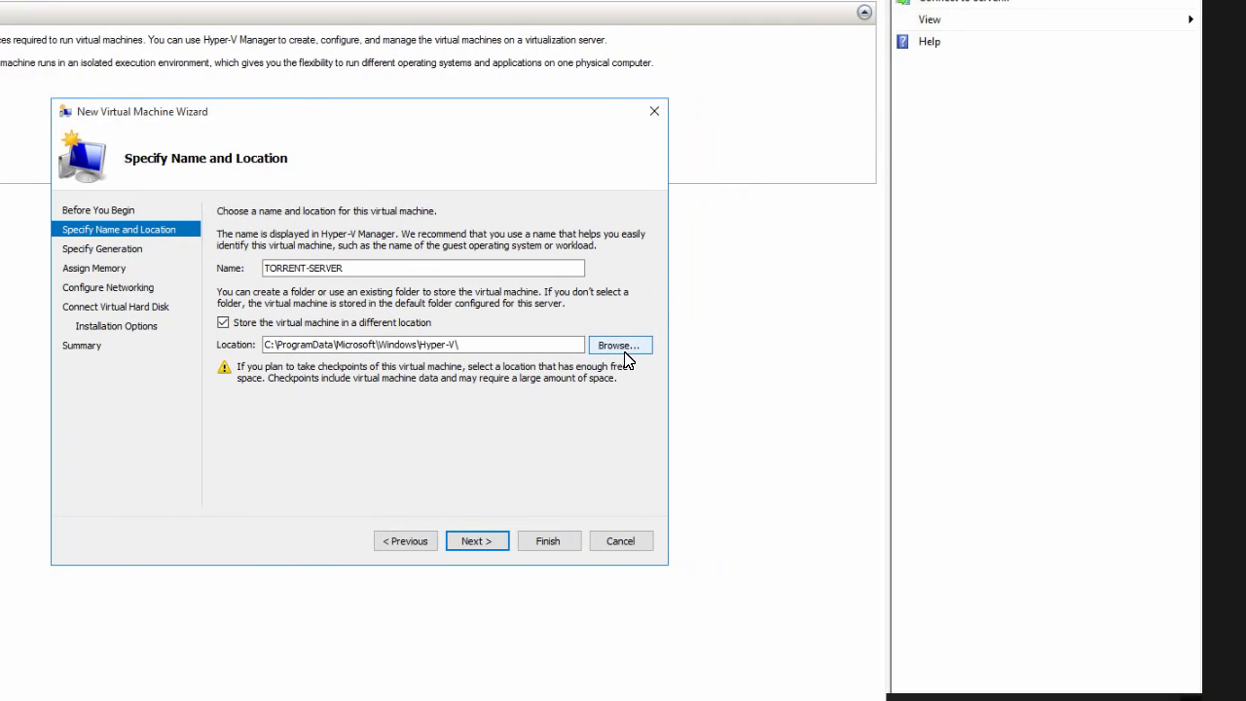
- Browse to Local Disk (C:) for the virtual machine's location and delete the existing VMs folder there
click(776, 356)
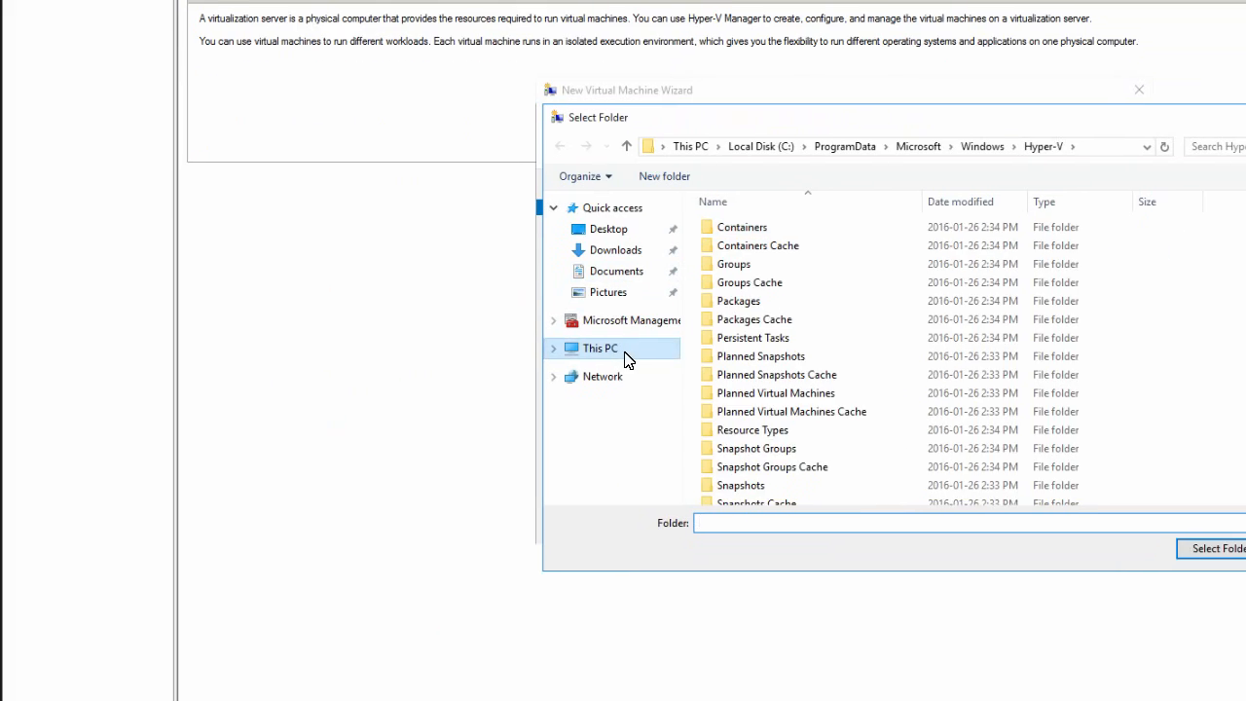
click(179, 406)
double_click(418, 345)
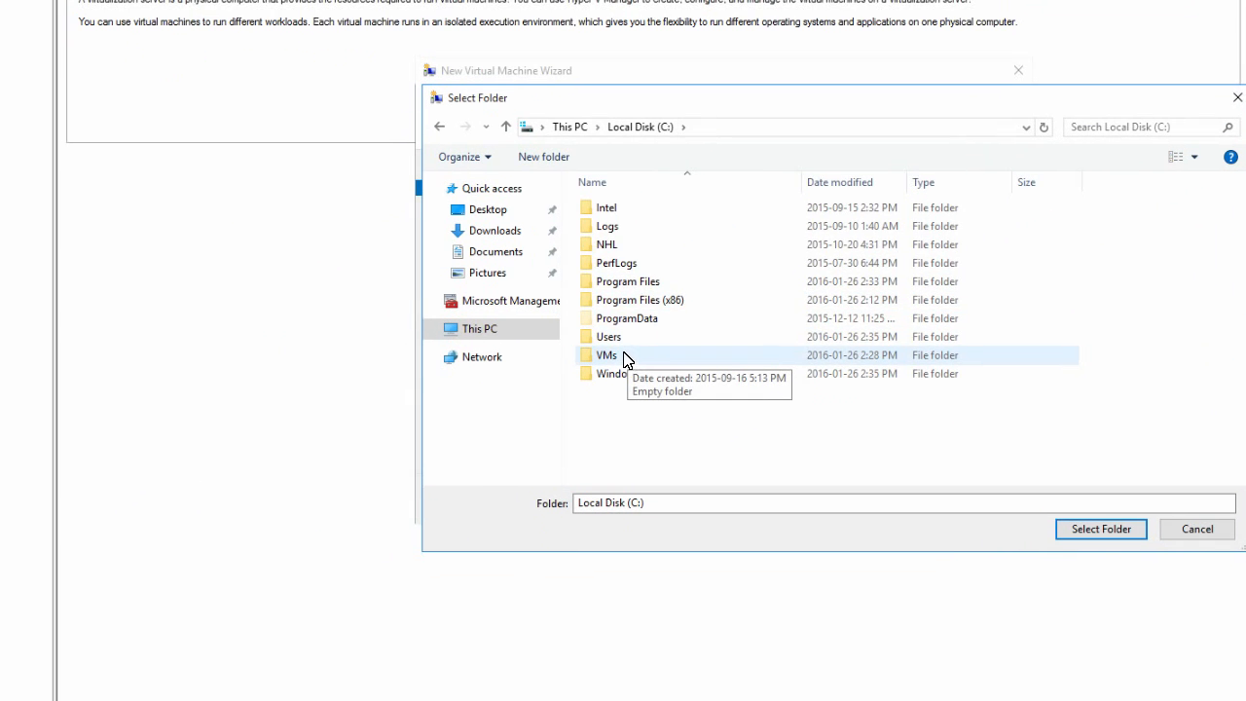
click(623, 356)
key(Delete)
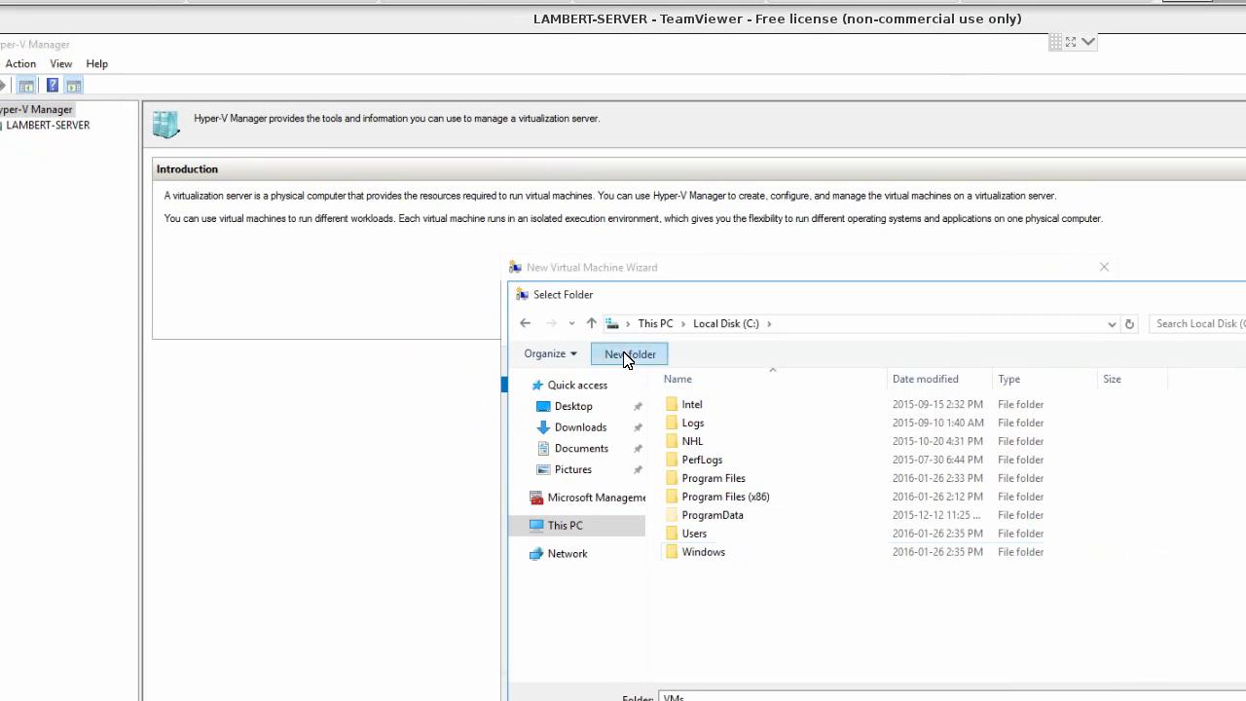
- Create a new folder named VMs on Local Disk (C:) and open it
click(623, 354)
text(VMs)
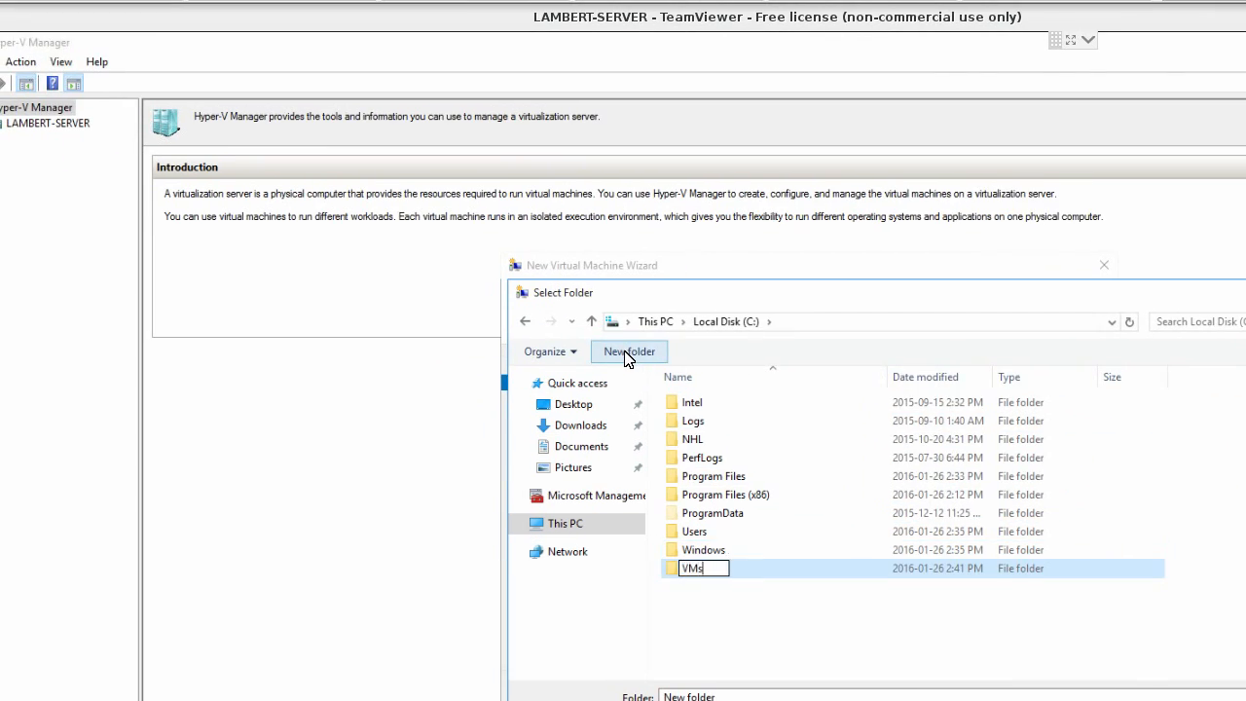
key(Return)
key(Return)
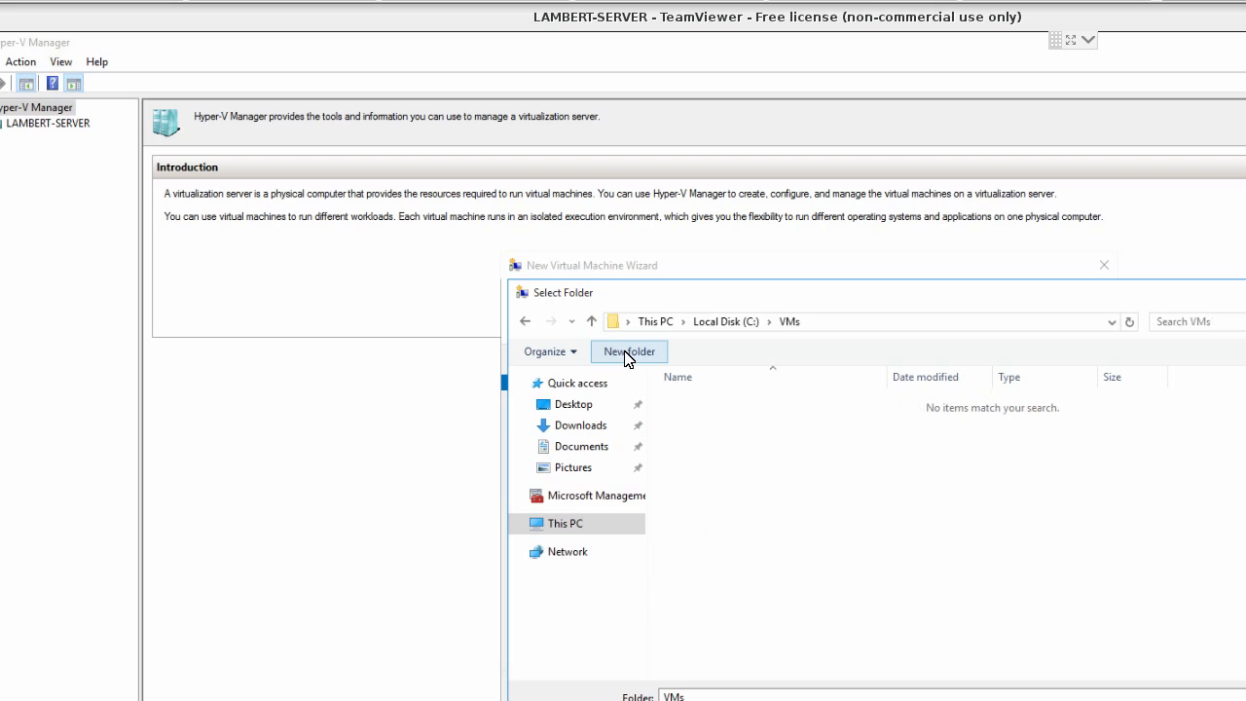
- Create a TORRENT-SERVER folder inside VMs and select it as the virtual machine's storage location
click(624, 353)
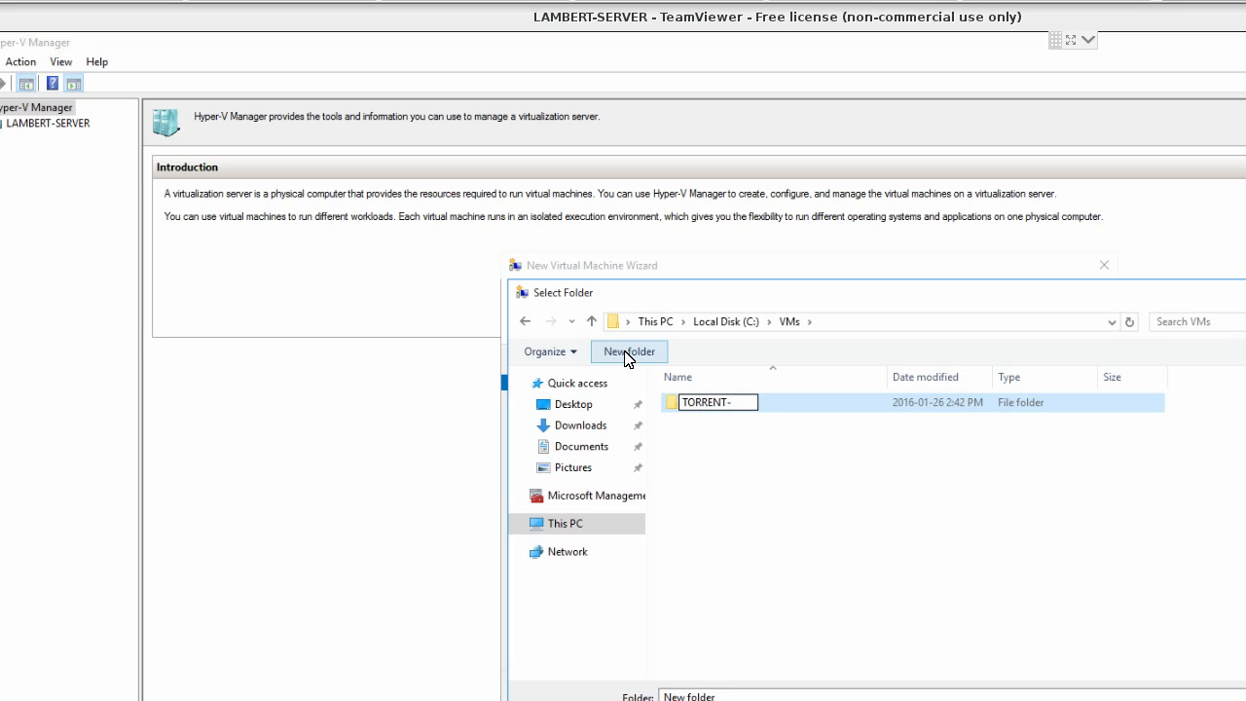
key(Return)
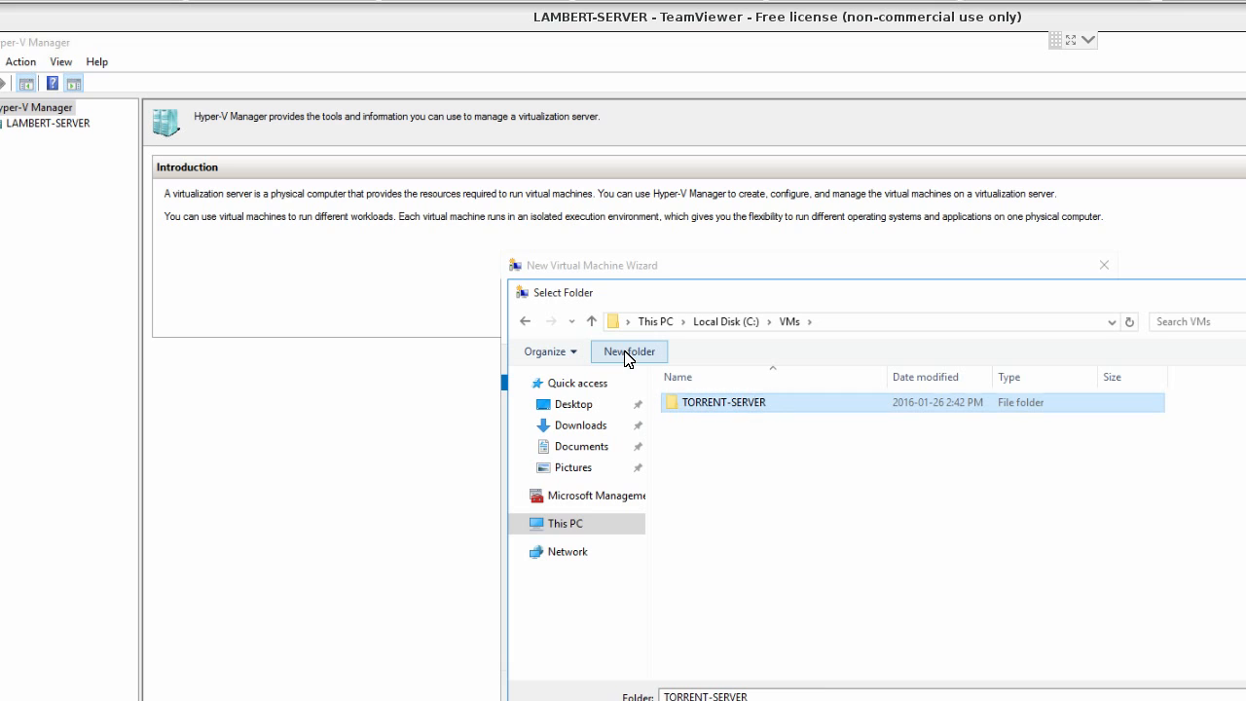
key(Return)
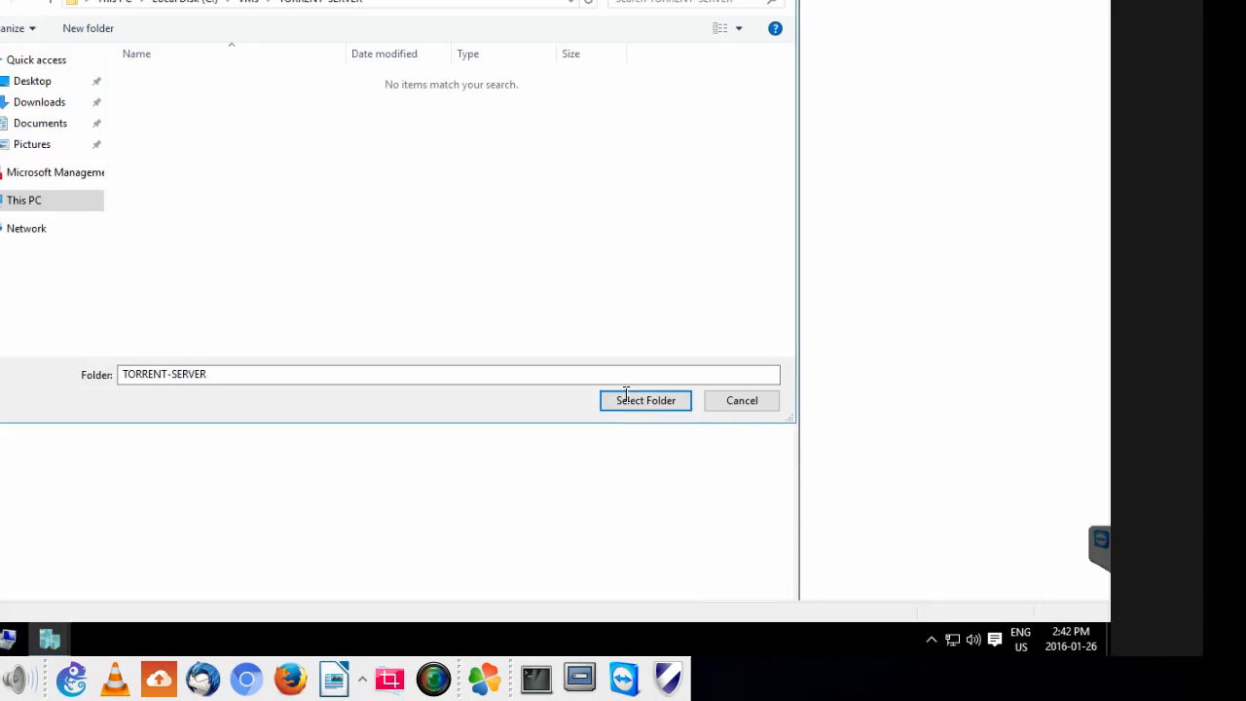
click(628, 397)
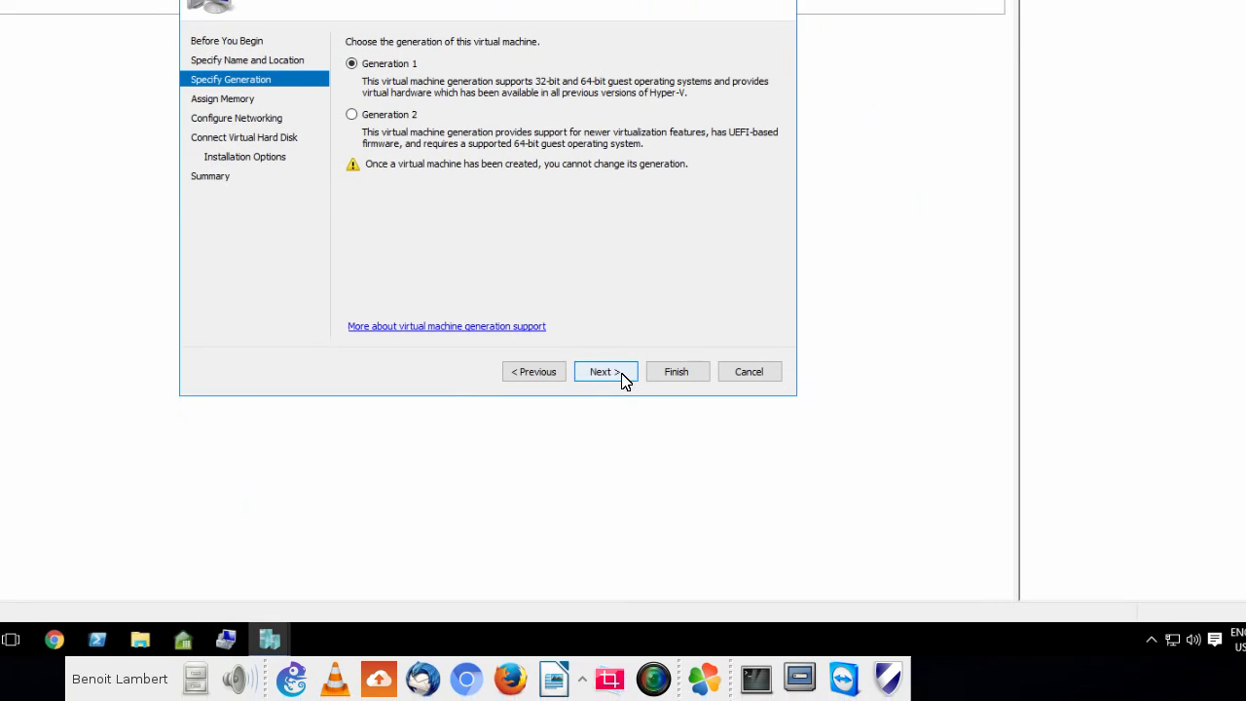
- Complete the generation page and set the virtual machine's startup memory to 2048 MB
click(604, 372)
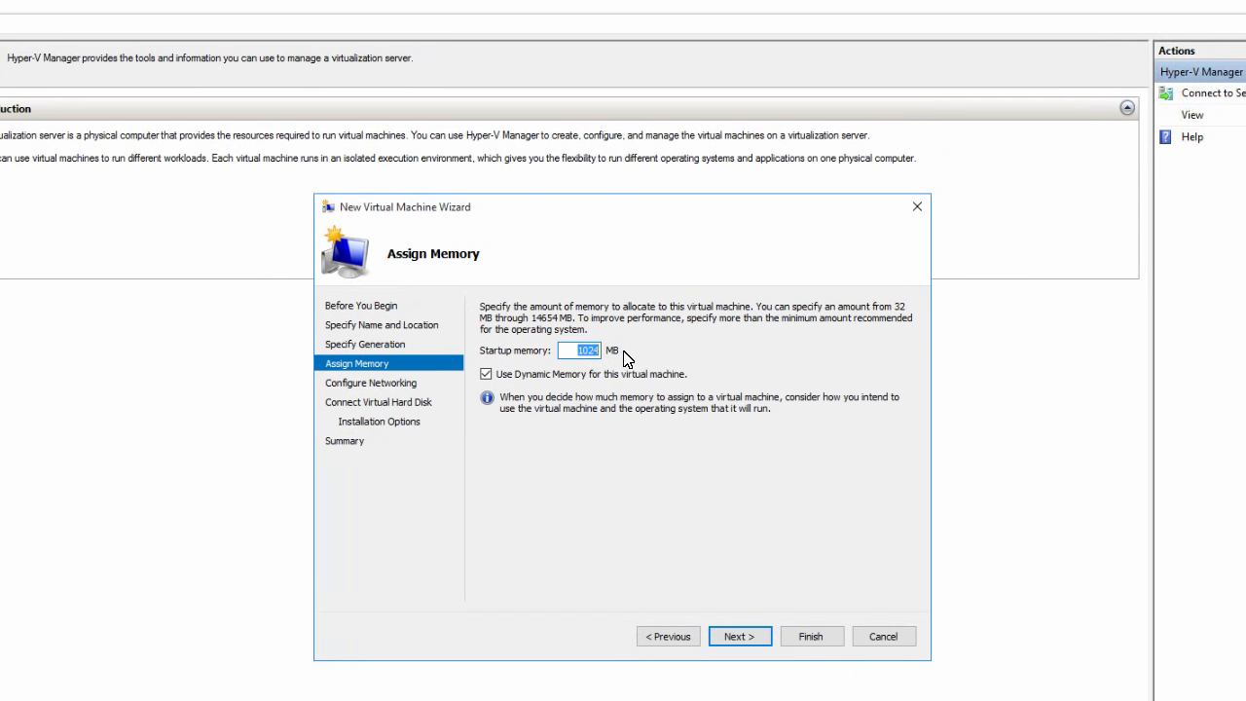
click(579, 350)
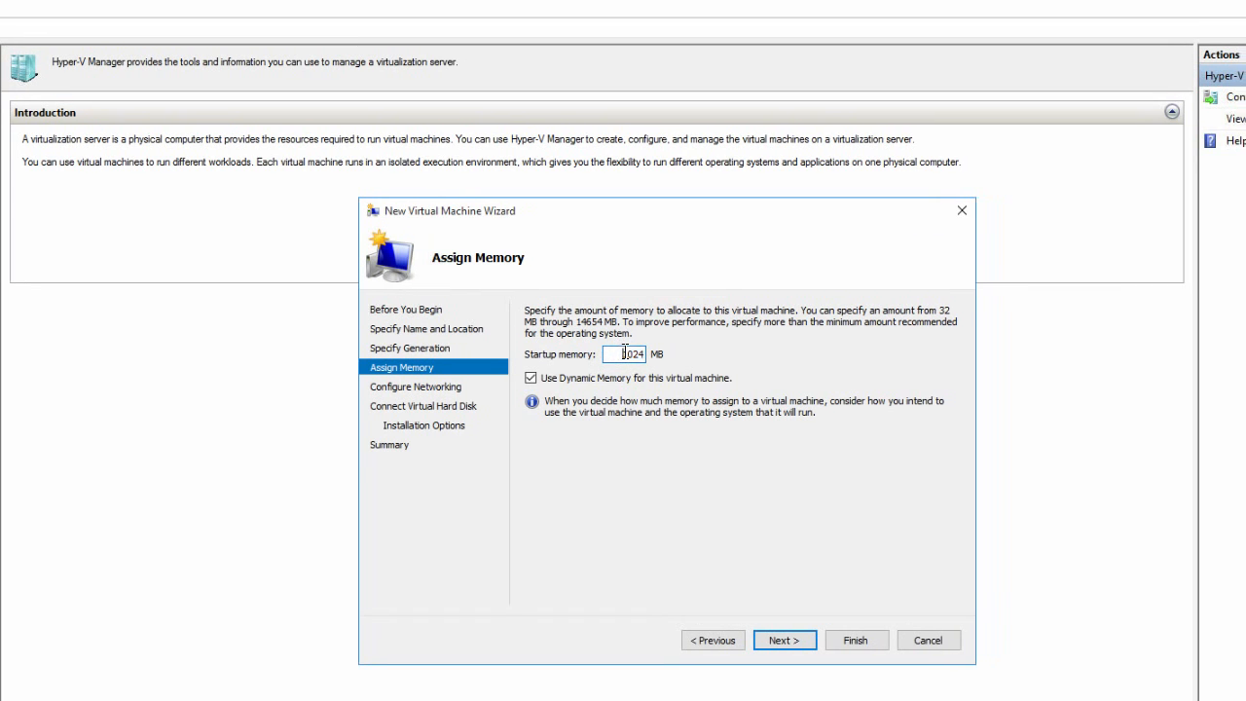
double_click(628, 353)
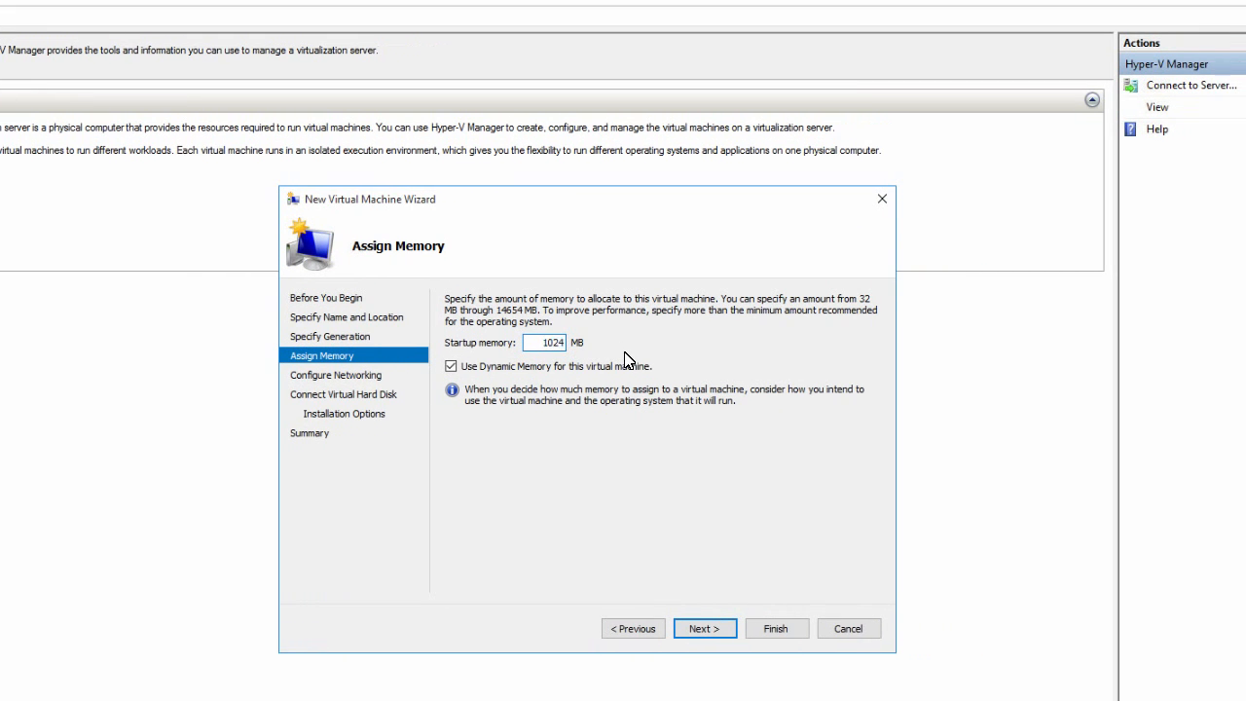
double_click(564, 342)
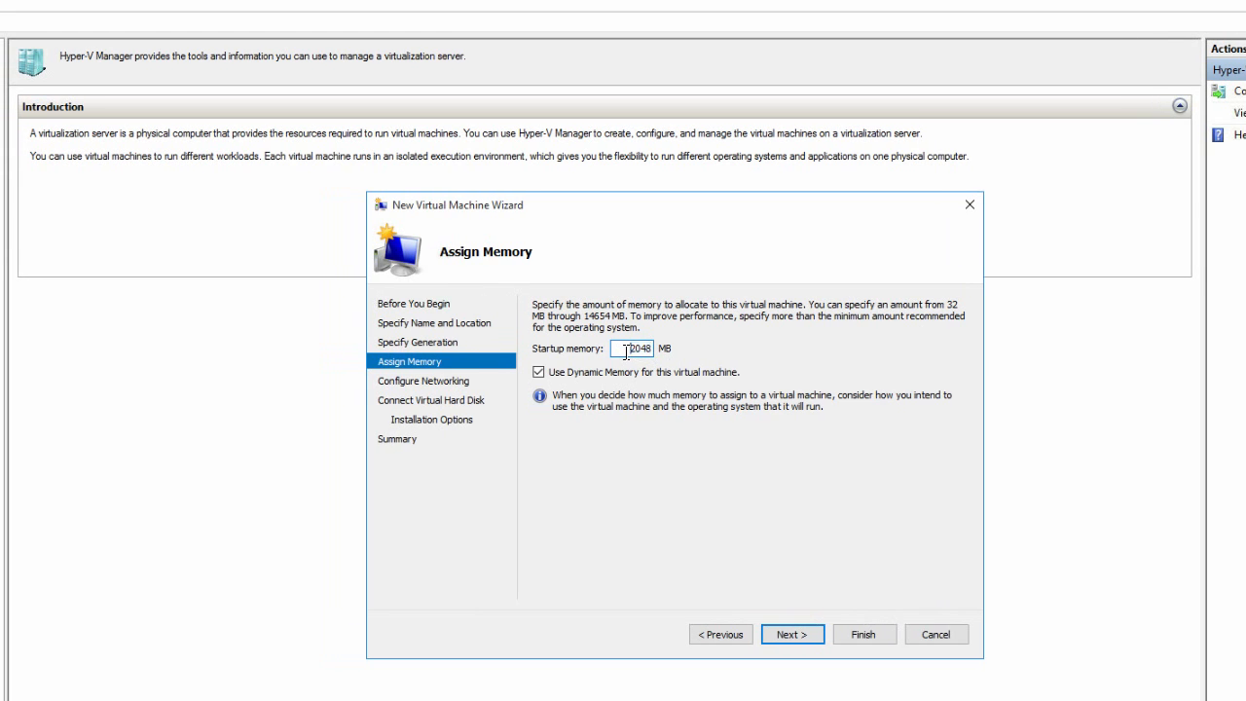
double_click(628, 348)
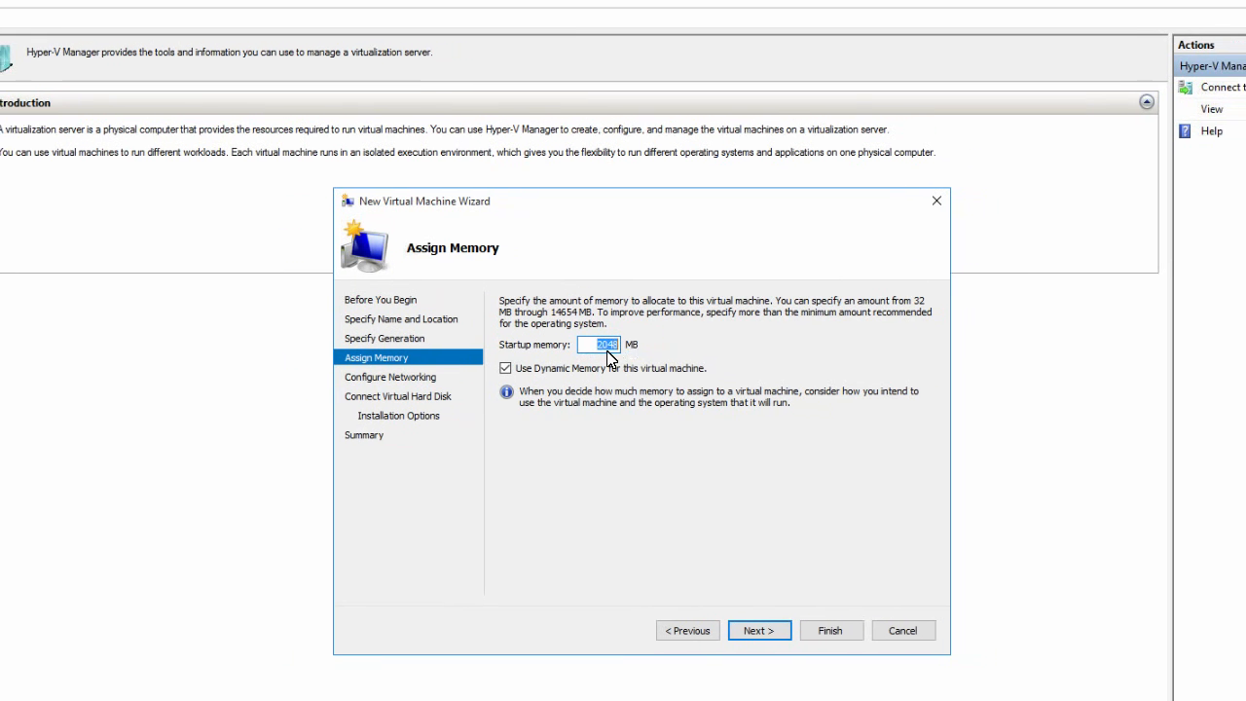
click(627, 353)
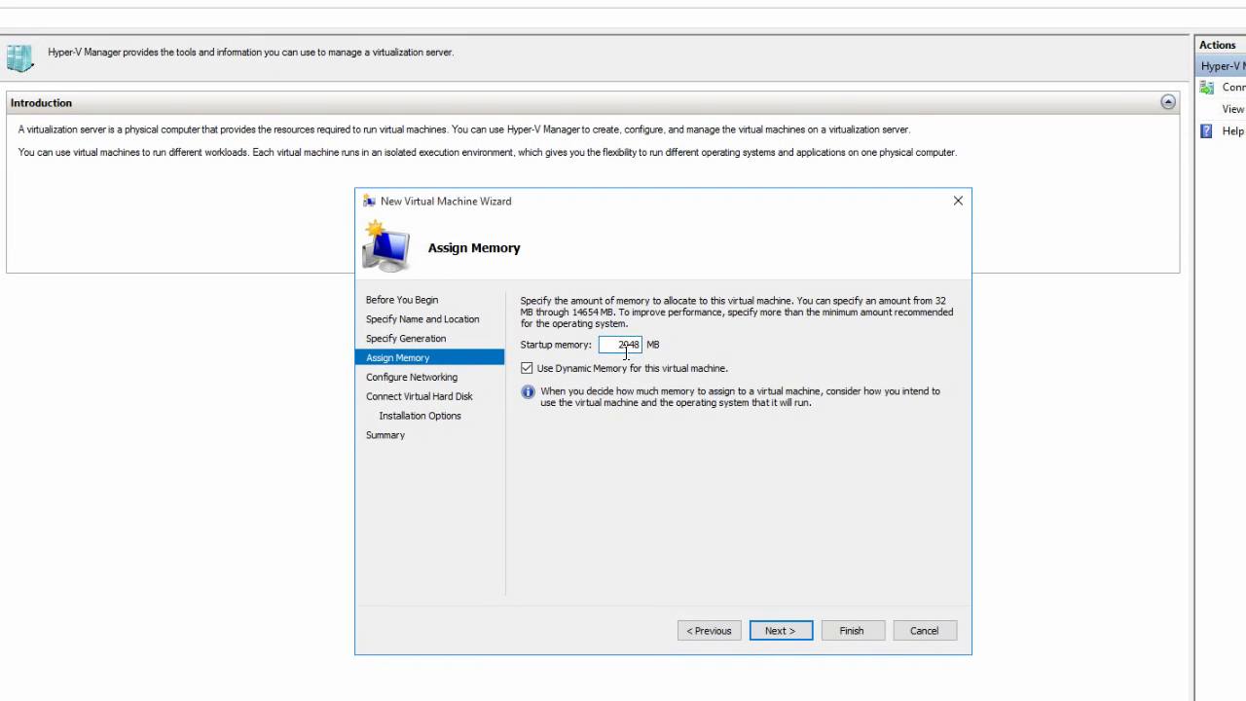
double_click(626, 353)
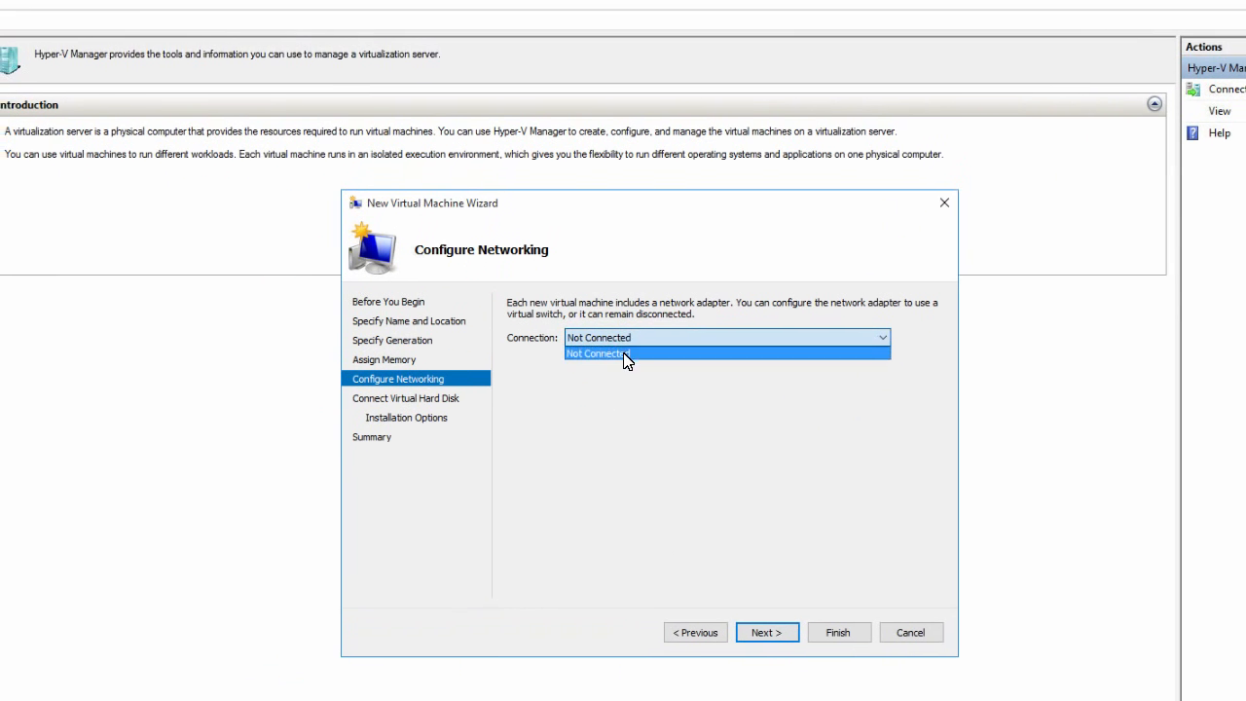
- Leave the virtual machine's network as Not Connected and set its virtual hard disk location to C:\VMs\TORRENT-SERVER
click(623, 352)
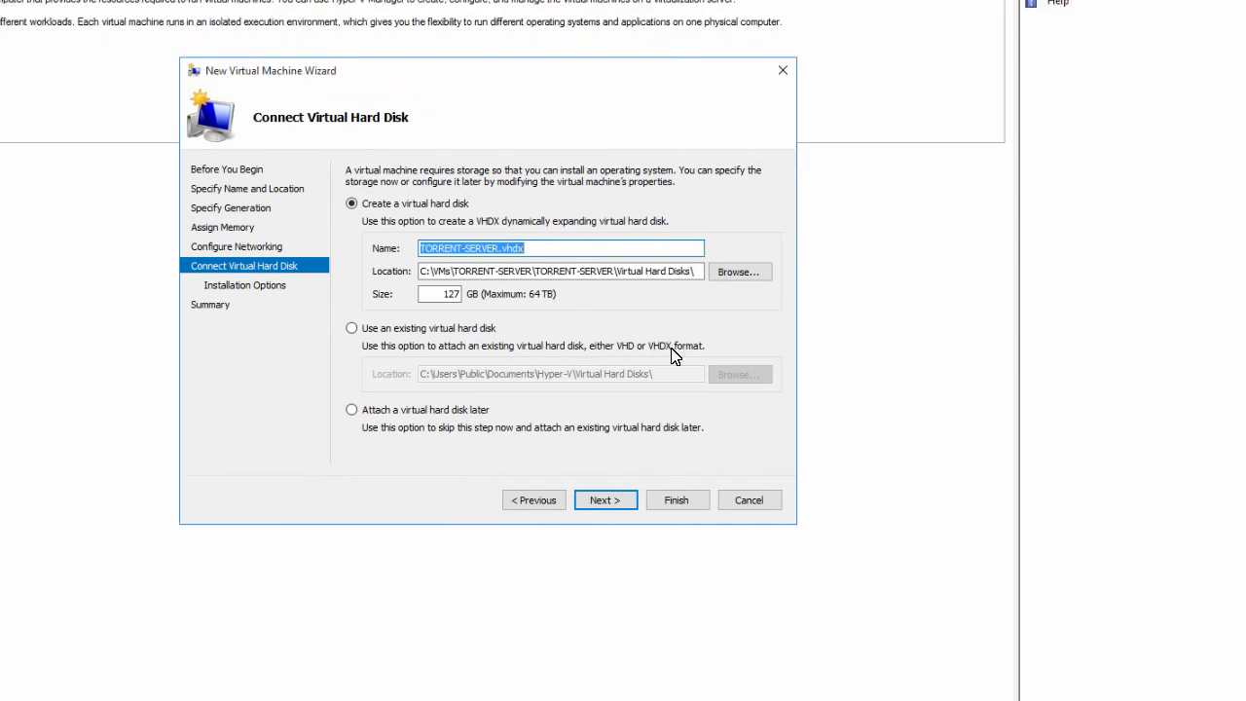
click(823, 312)
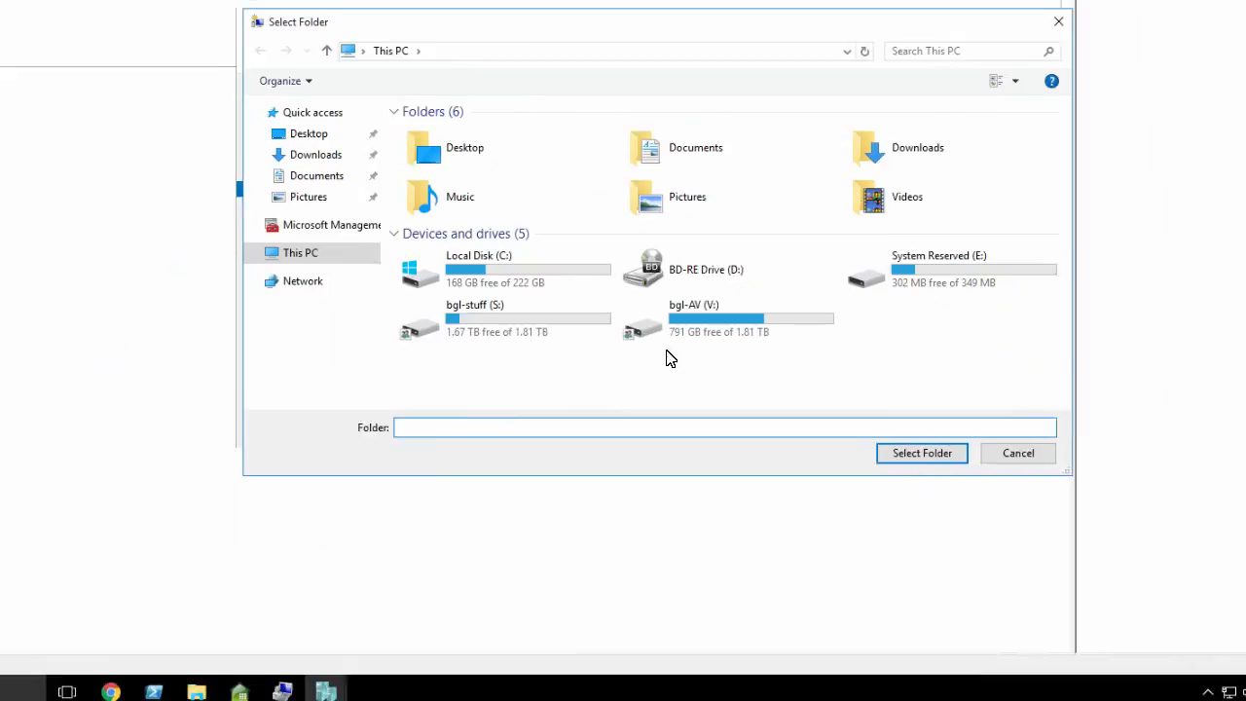
double_click(624, 357)
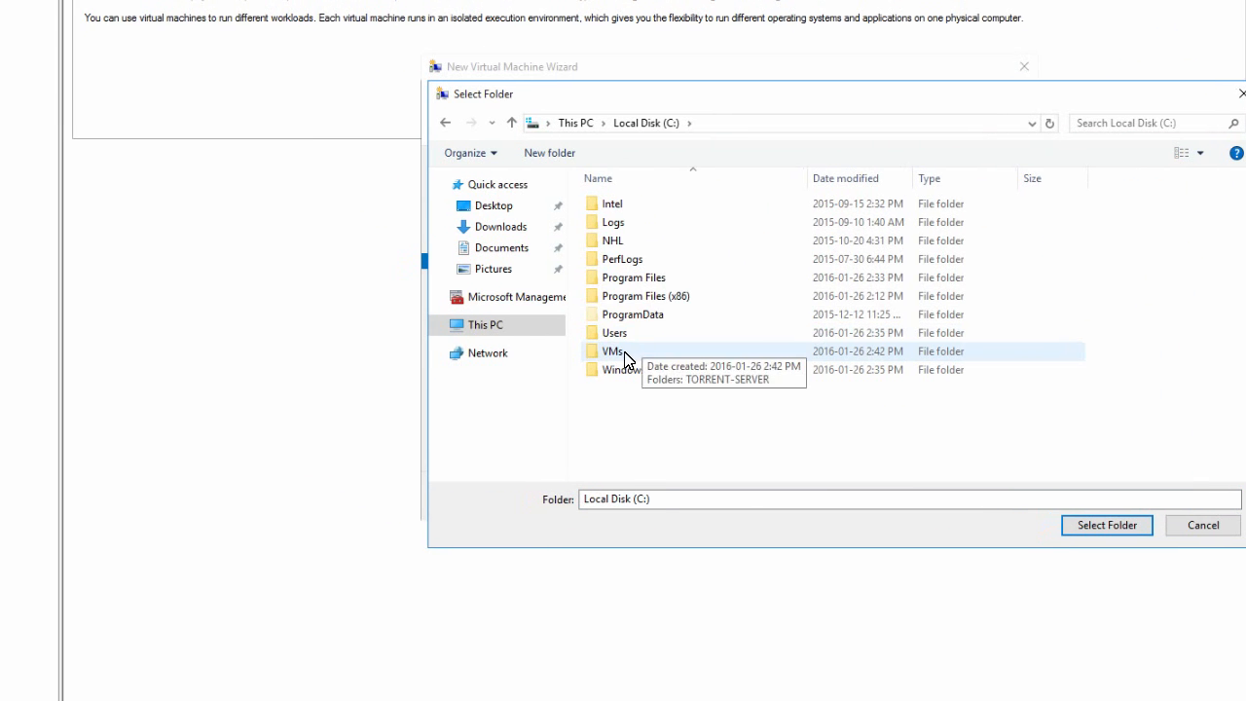
double_click(624, 356)
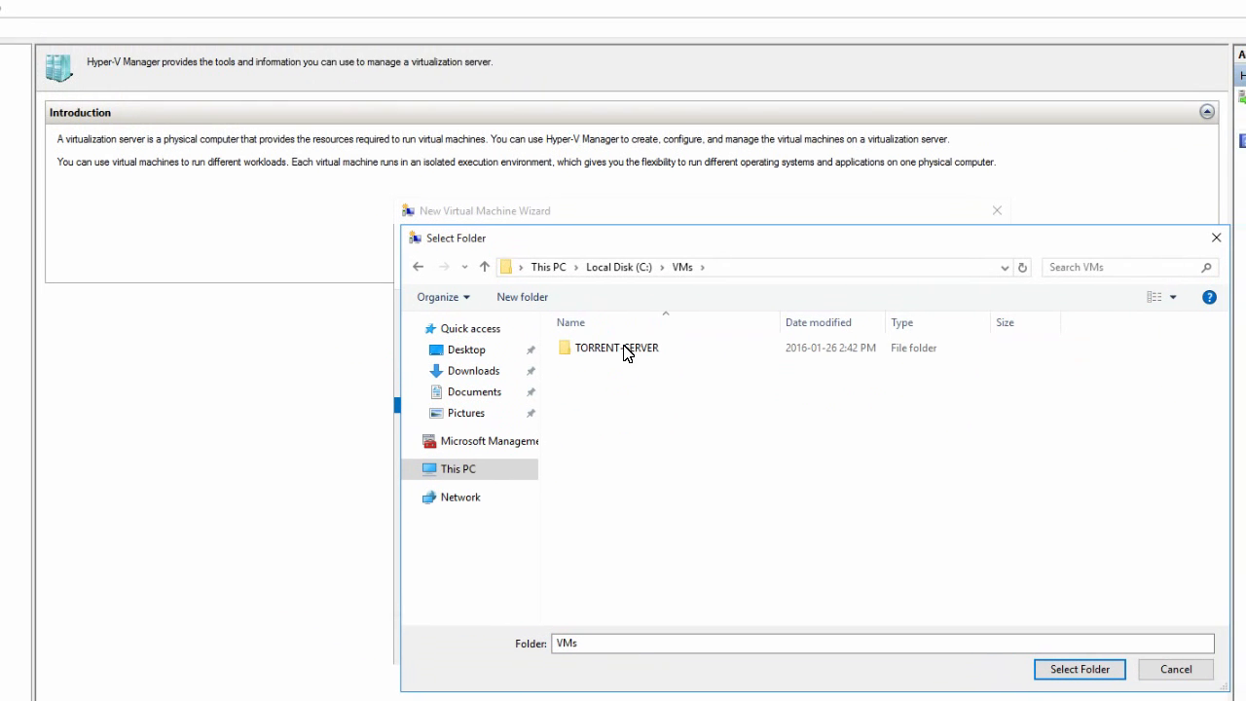
double_click(627, 346)
click(1003, 626)
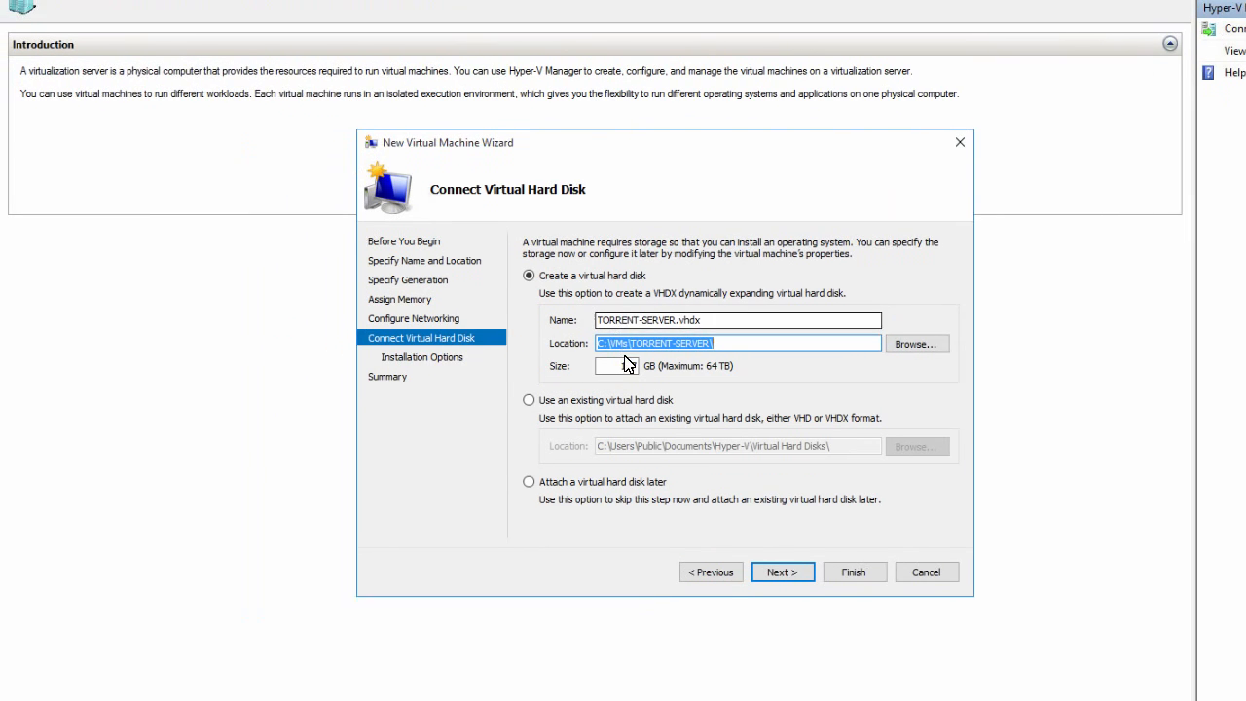
- Set the virtual hard disk's size to 50 GB and continue to the installation options
double_click(628, 365)
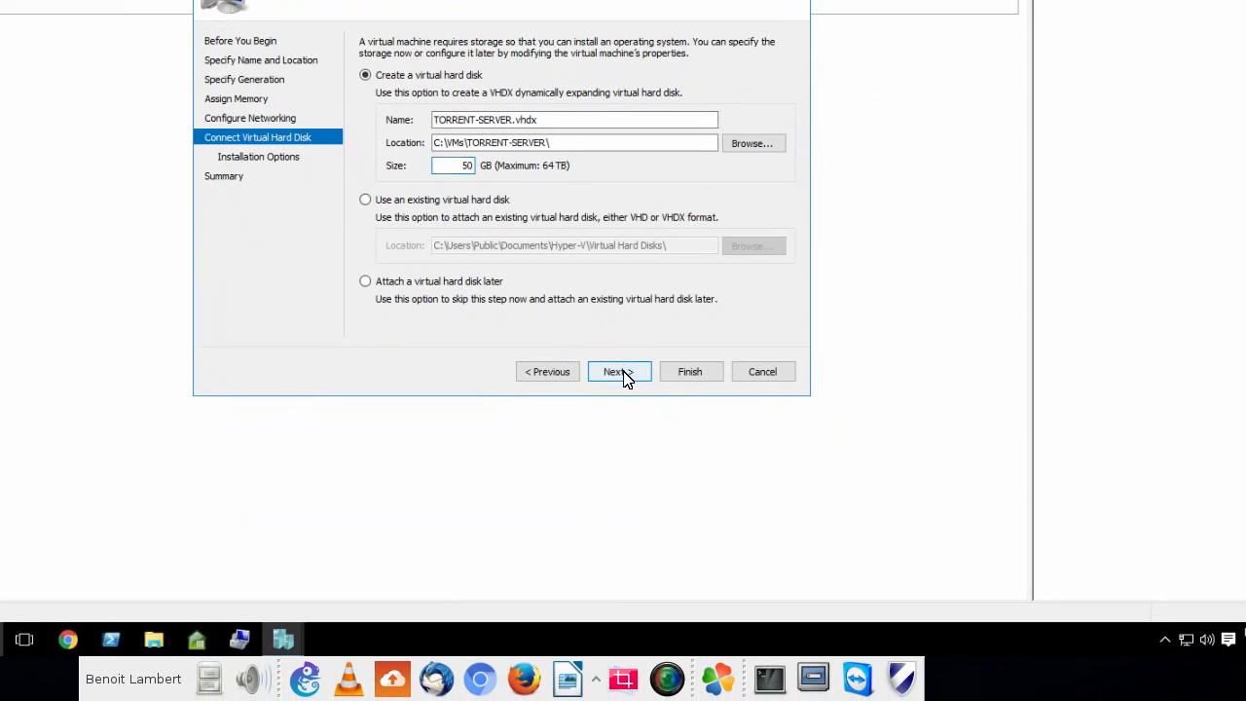
click(621, 371)
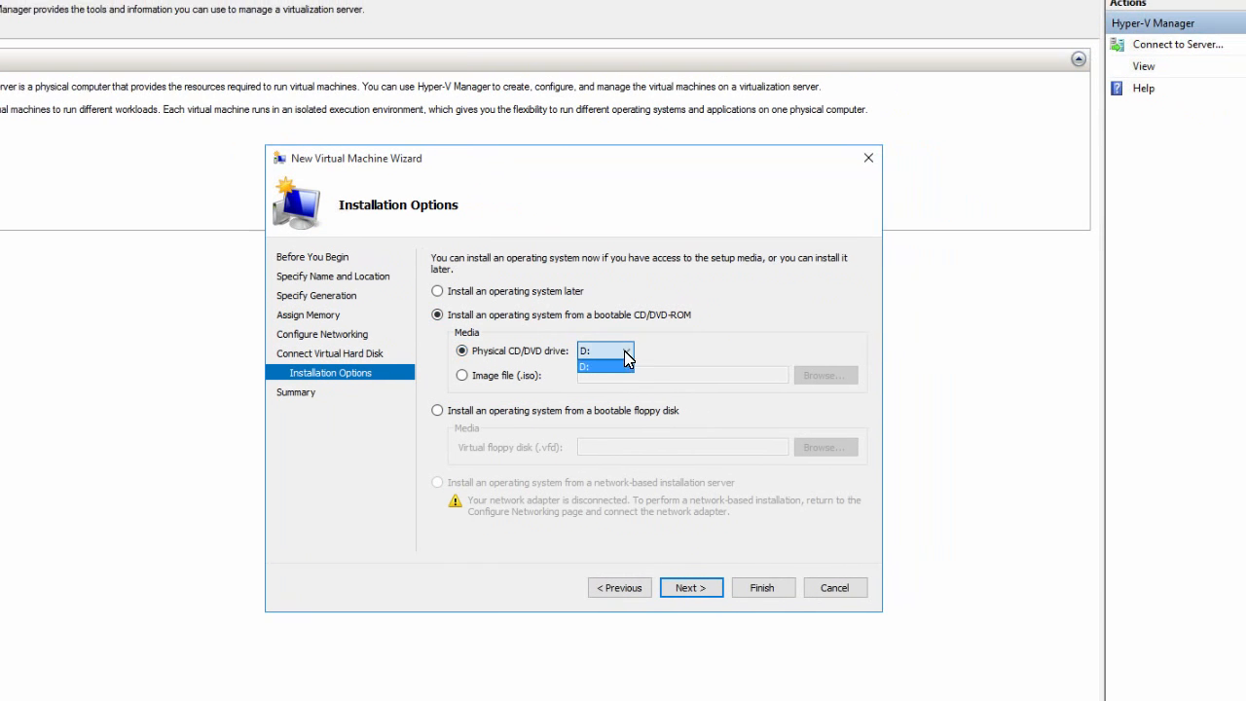
- Choose the image file S:\!!! ISO !!!\Windows\Win7_All_in_one.iso as the bootable installation media and finish creating the virtual machine
click(623, 352)
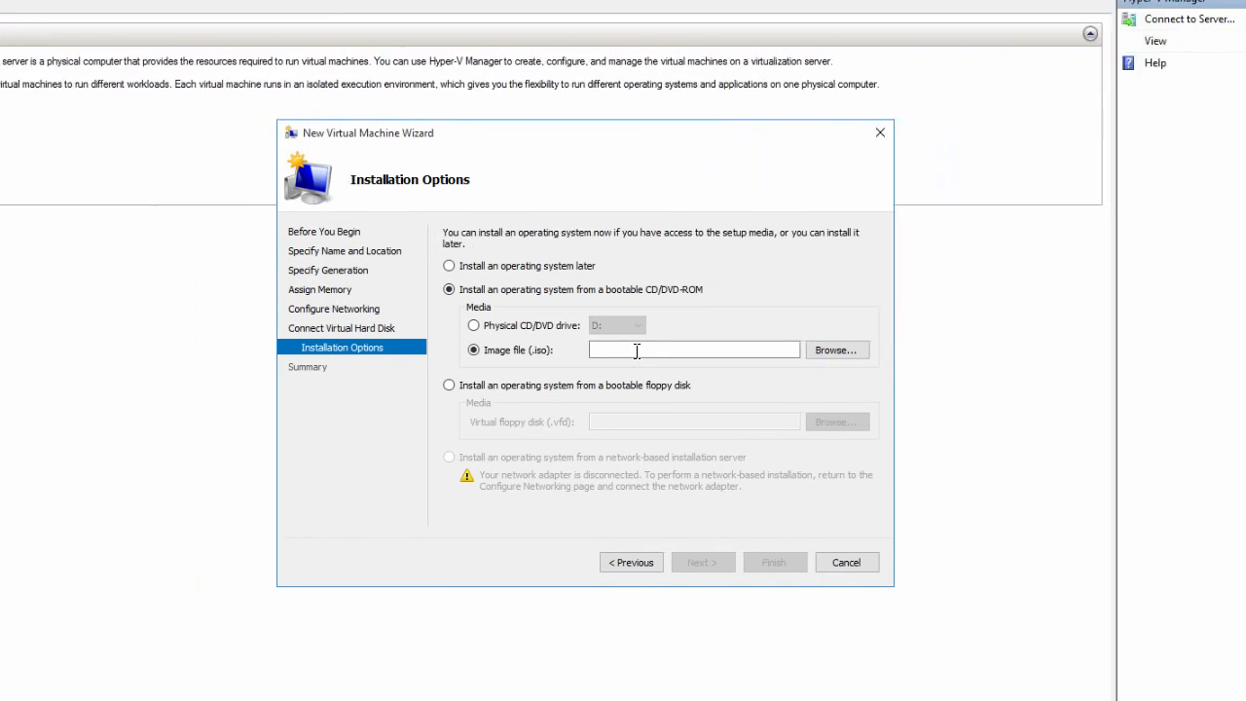
click(622, 348)
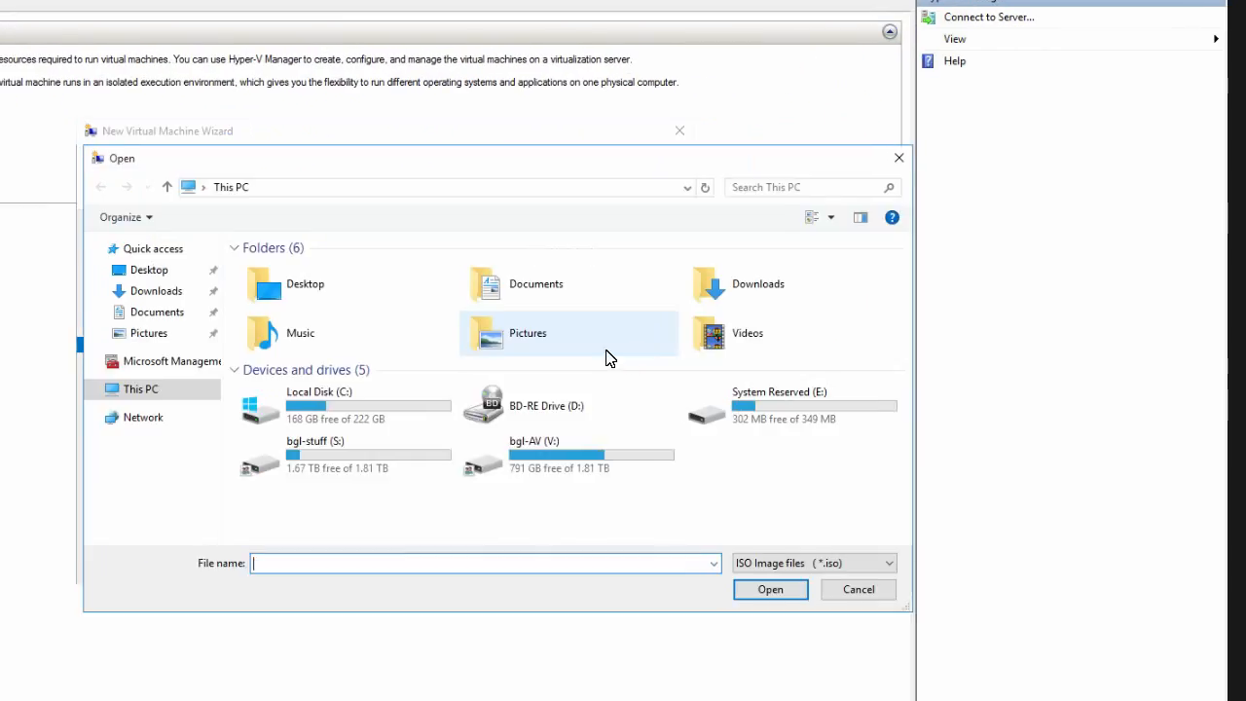
double_click(626, 358)
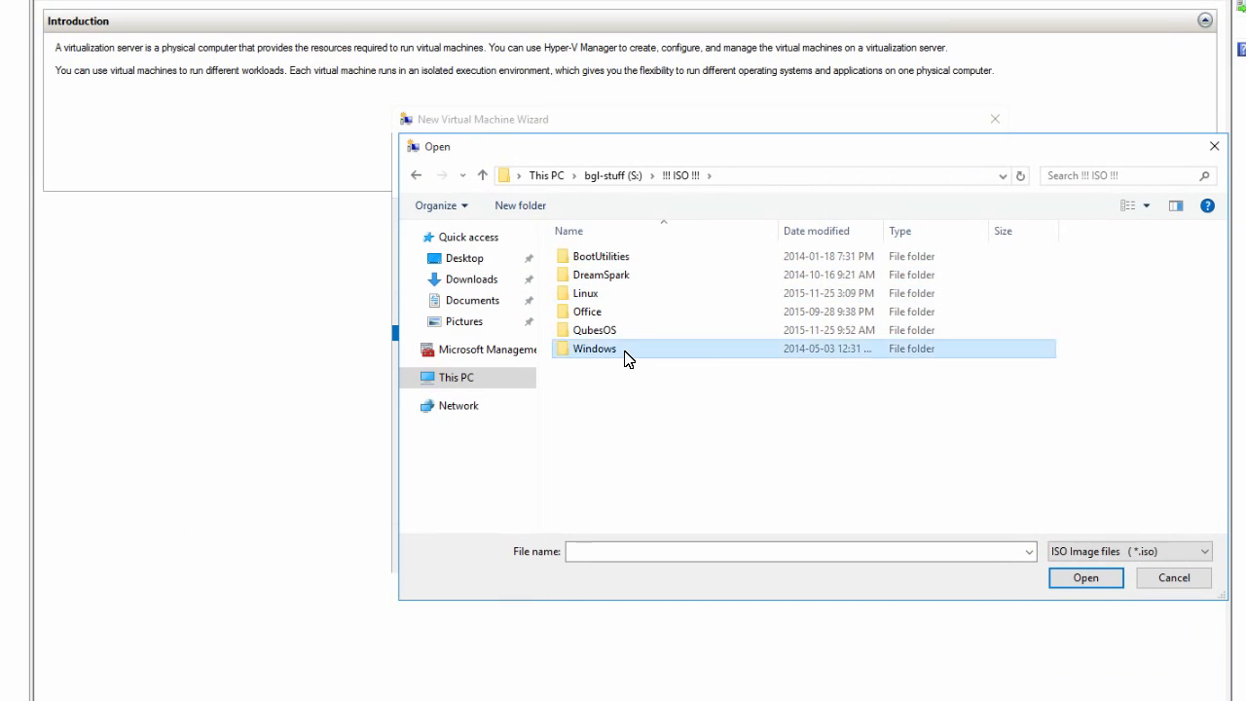
double_click(632, 446)
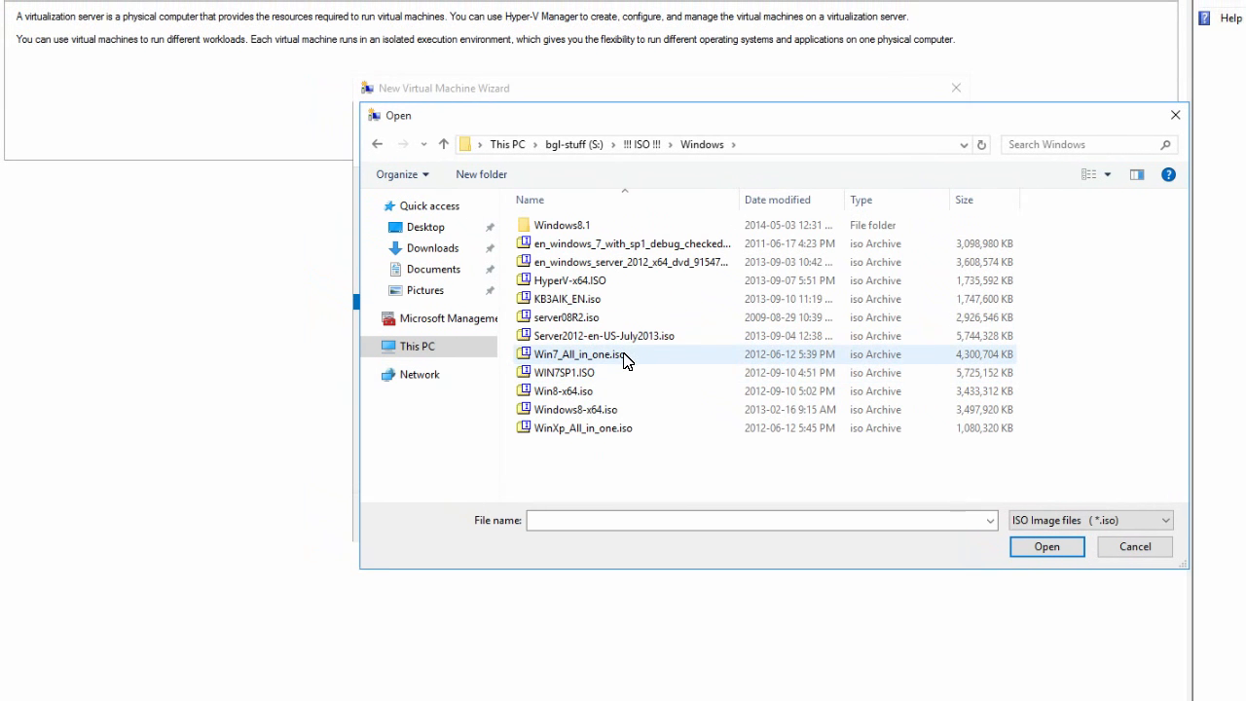
click(626, 356)
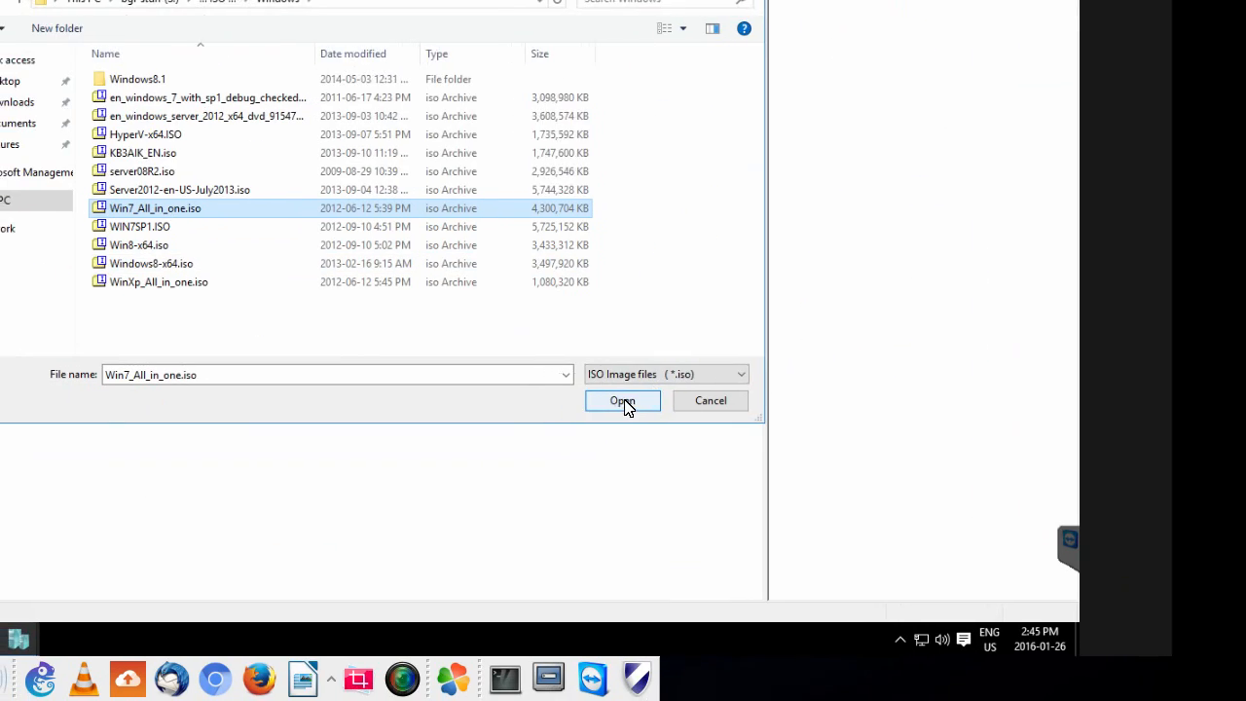
click(622, 402)
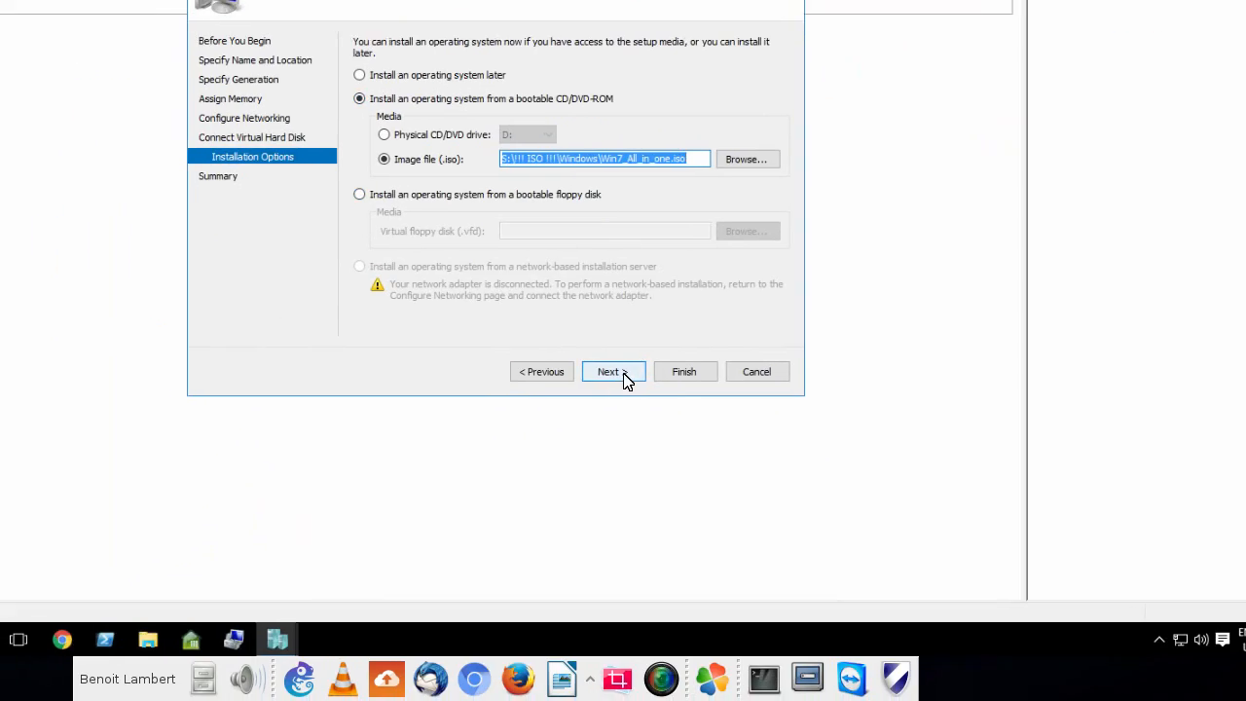
click(626, 380)
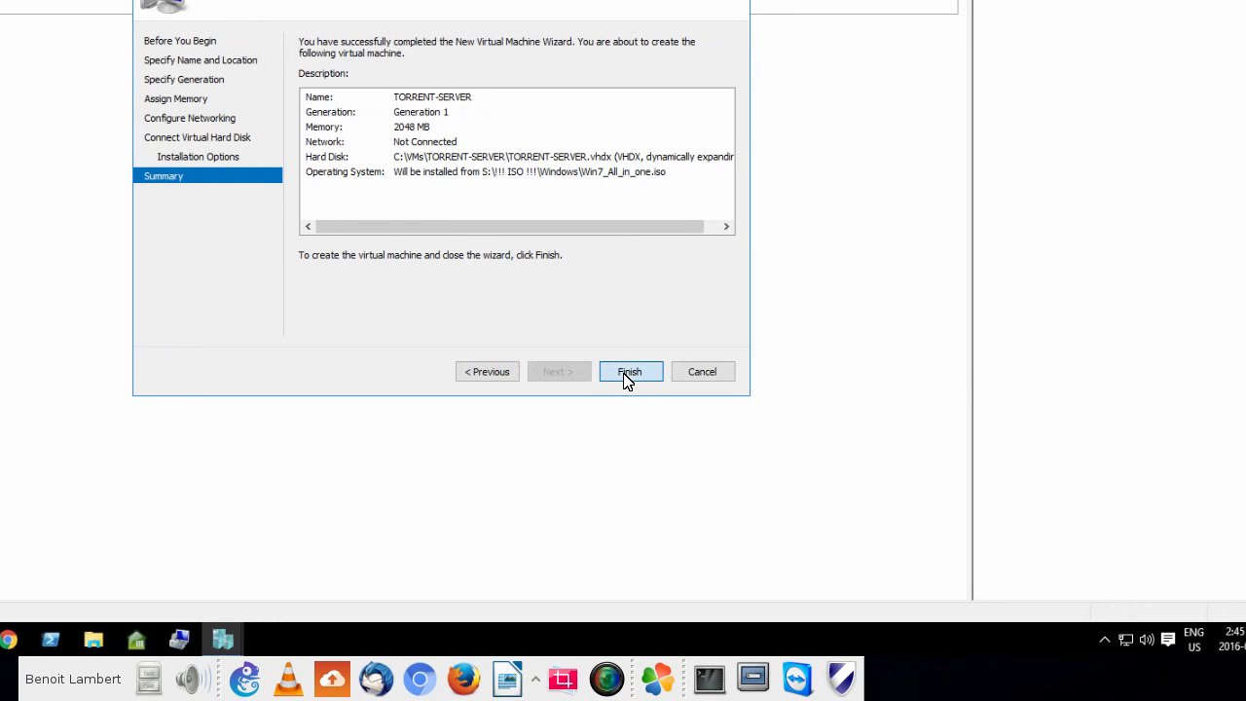
click(629, 372)
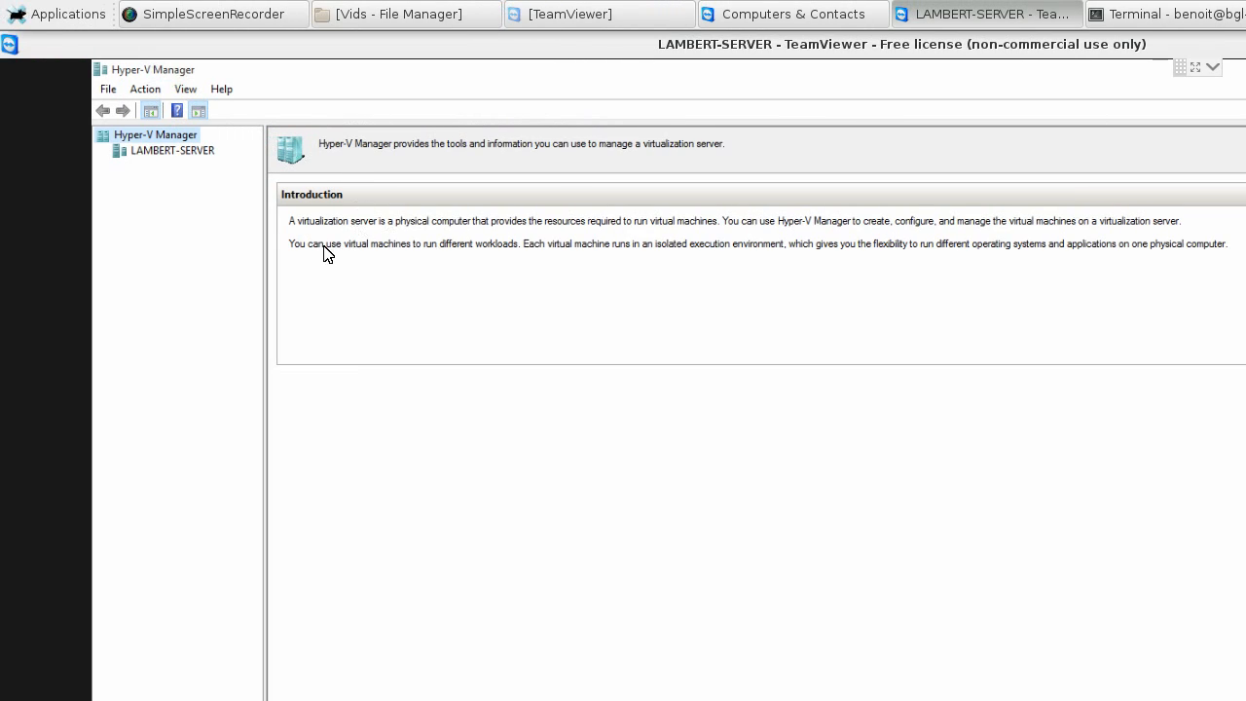
- Show the local server's virtual machines and widen the Configuration Version column to fit its heading
click(182, 153)
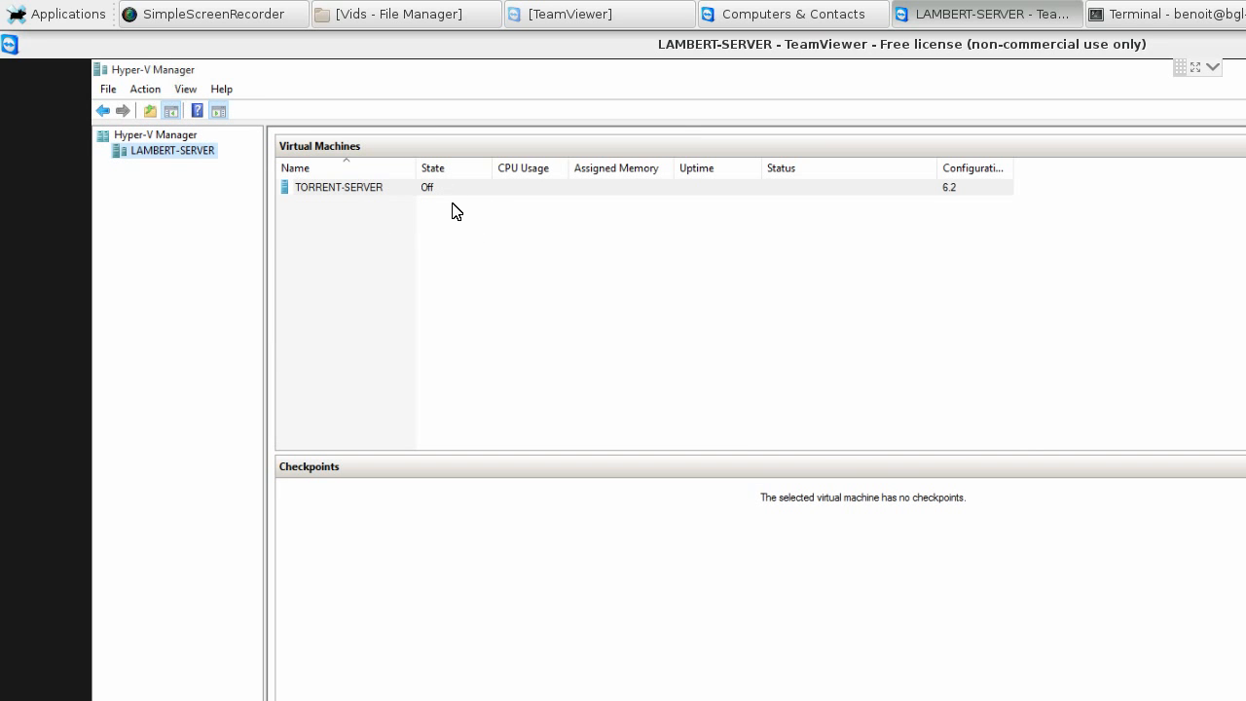
double_click(1013, 168)
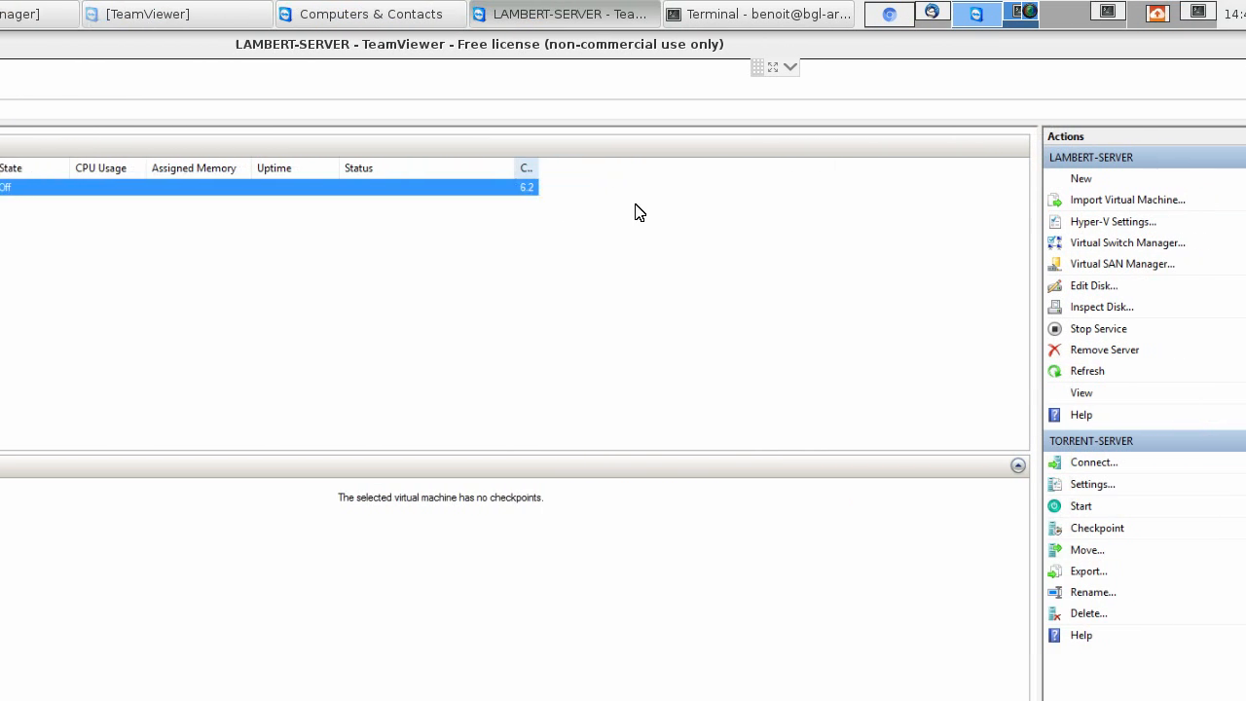
drag(538, 169, 655, 182)
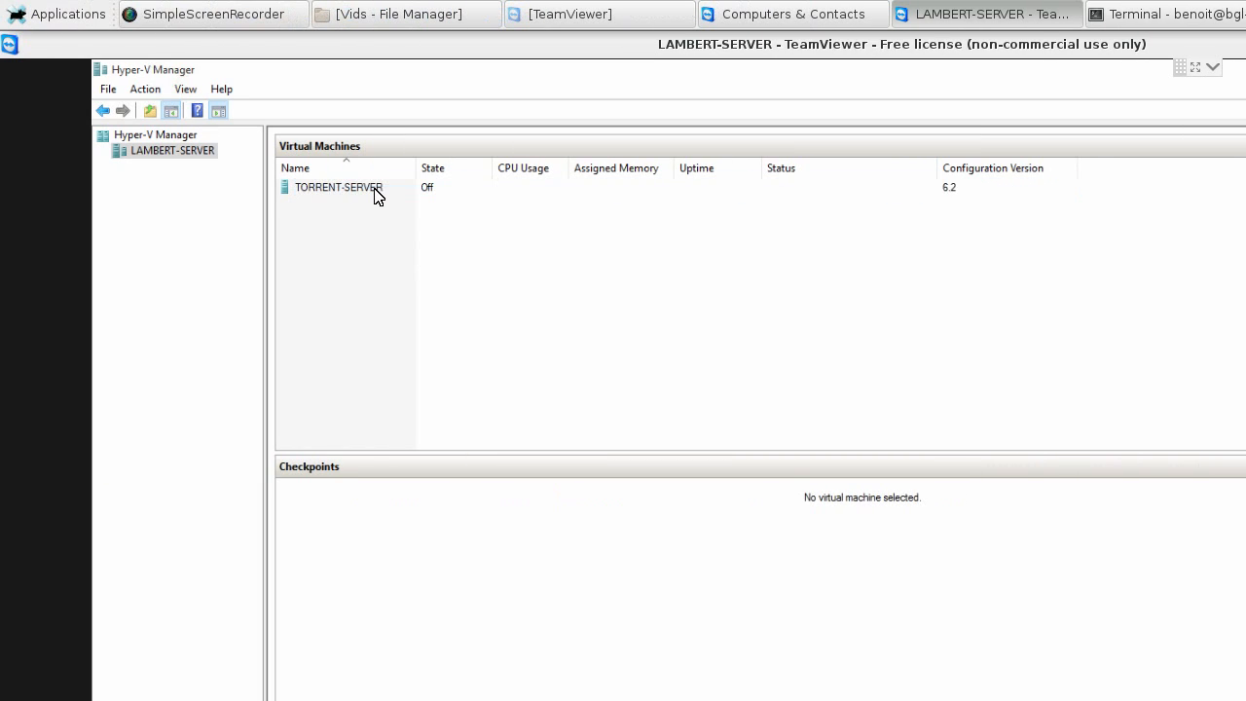
- Connect to TORRENT-SERVER to view its console window, move the window aside and close it
right_click(377, 197)
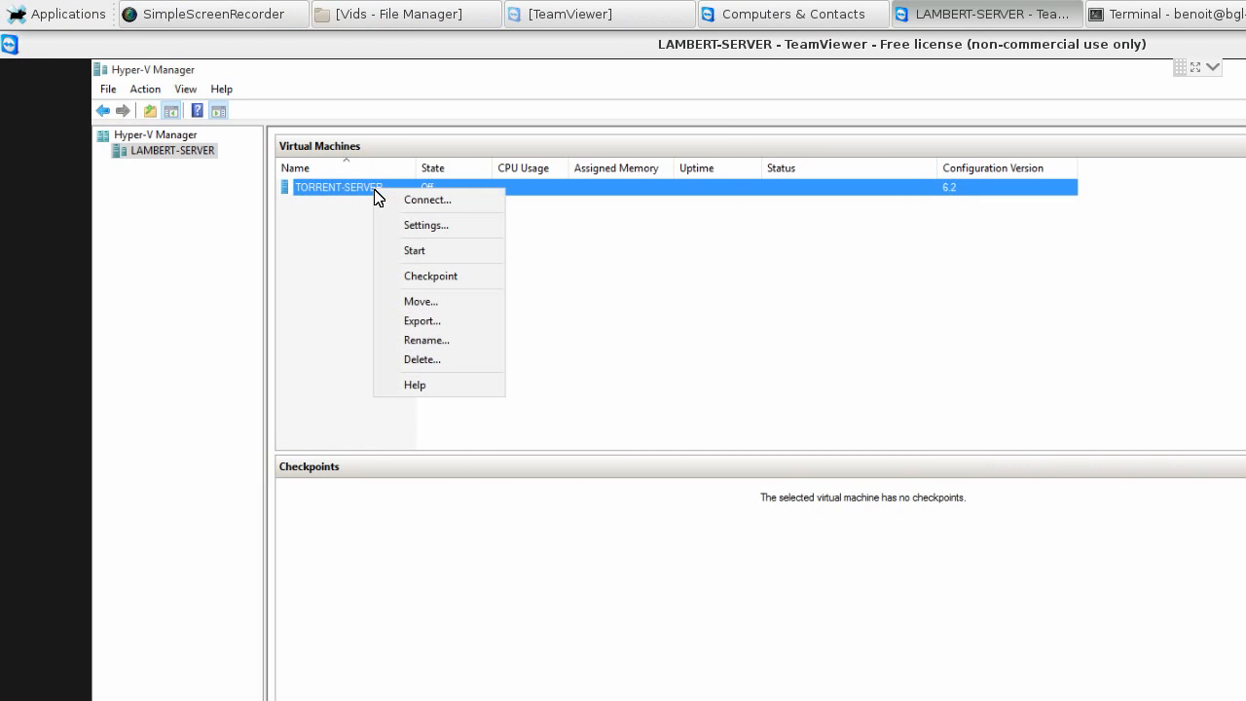
click(407, 199)
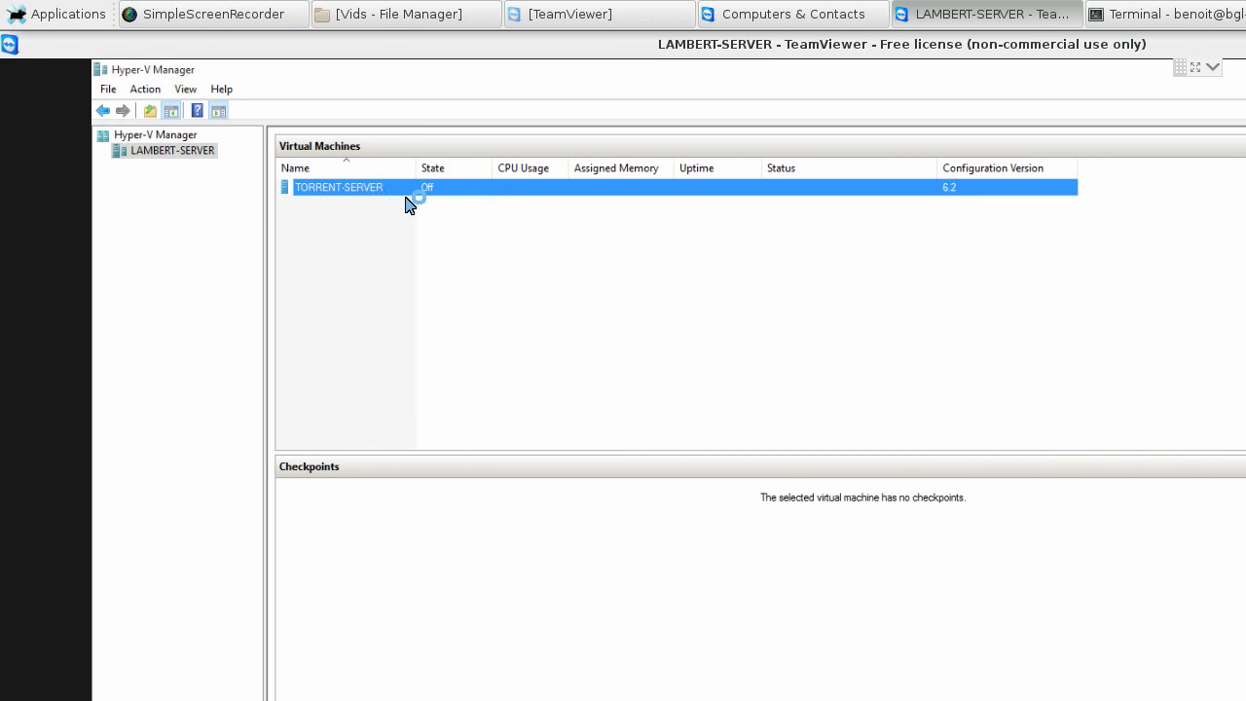
drag(526, 211, 857, 261)
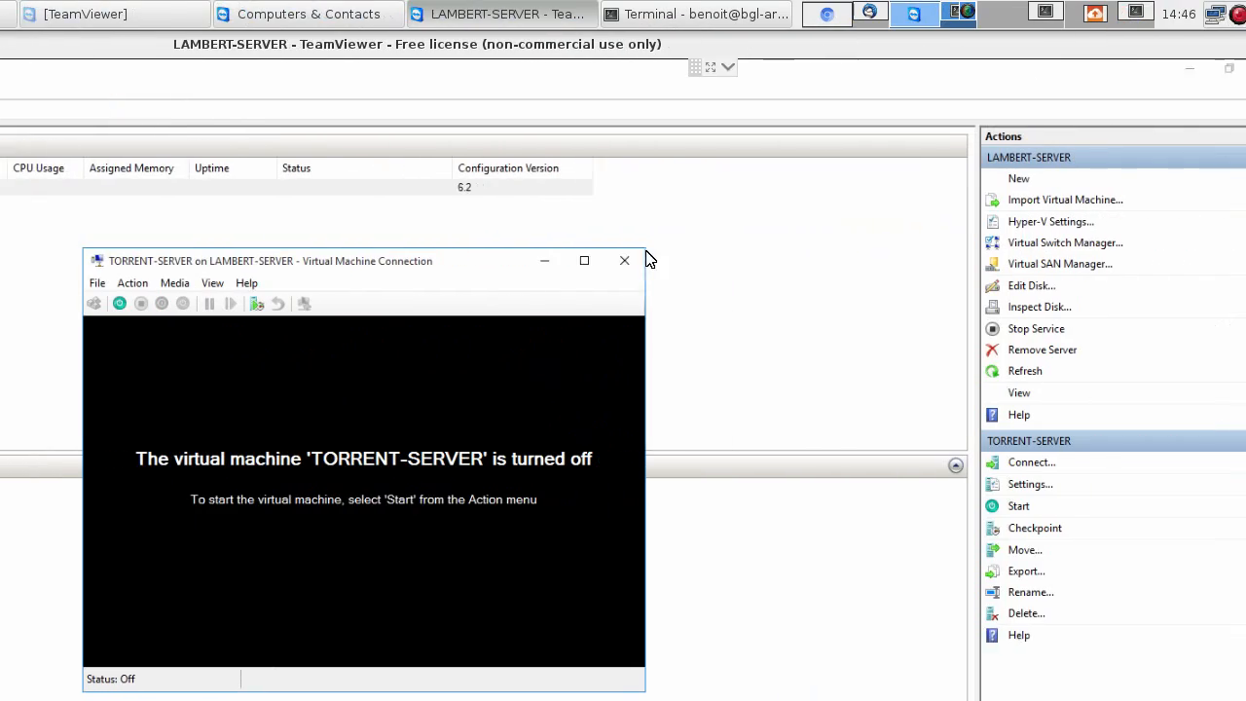
click(1073, 254)
- Examine the hardware in TORRENT-SERVER's settings, including the Network Adapter option under Add Hardware, and close without changes
right_click(531, 197)
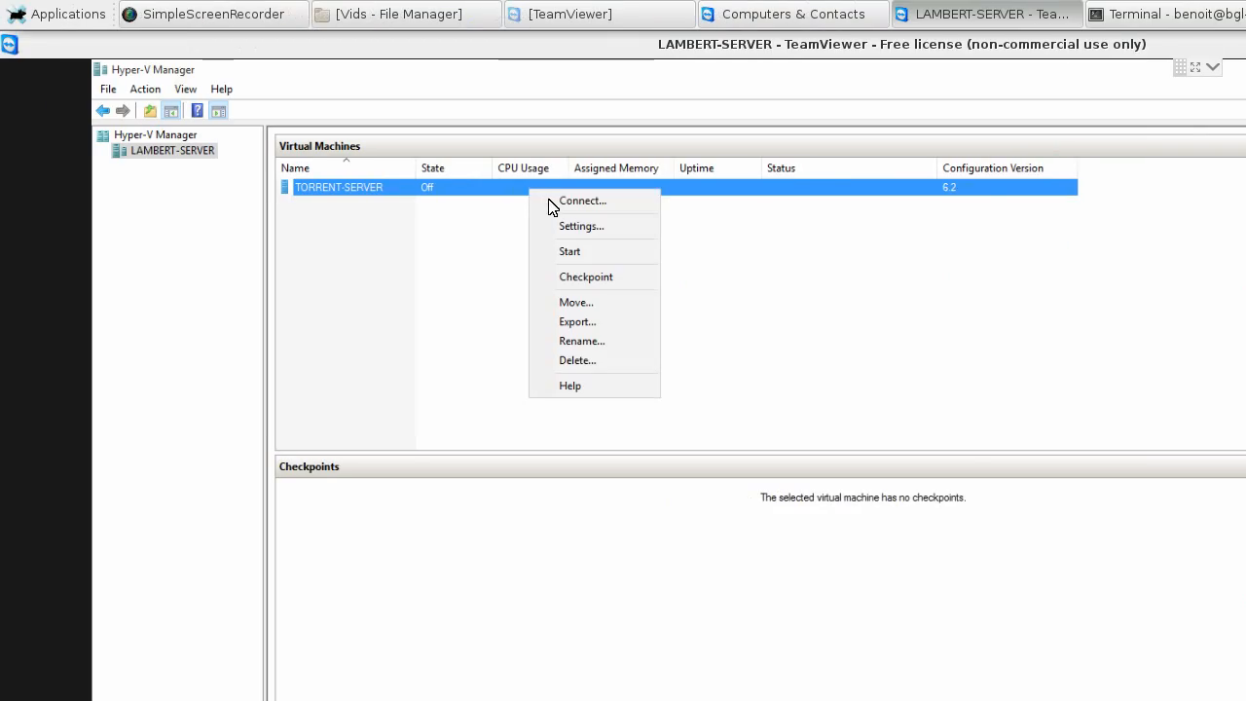
click(584, 227)
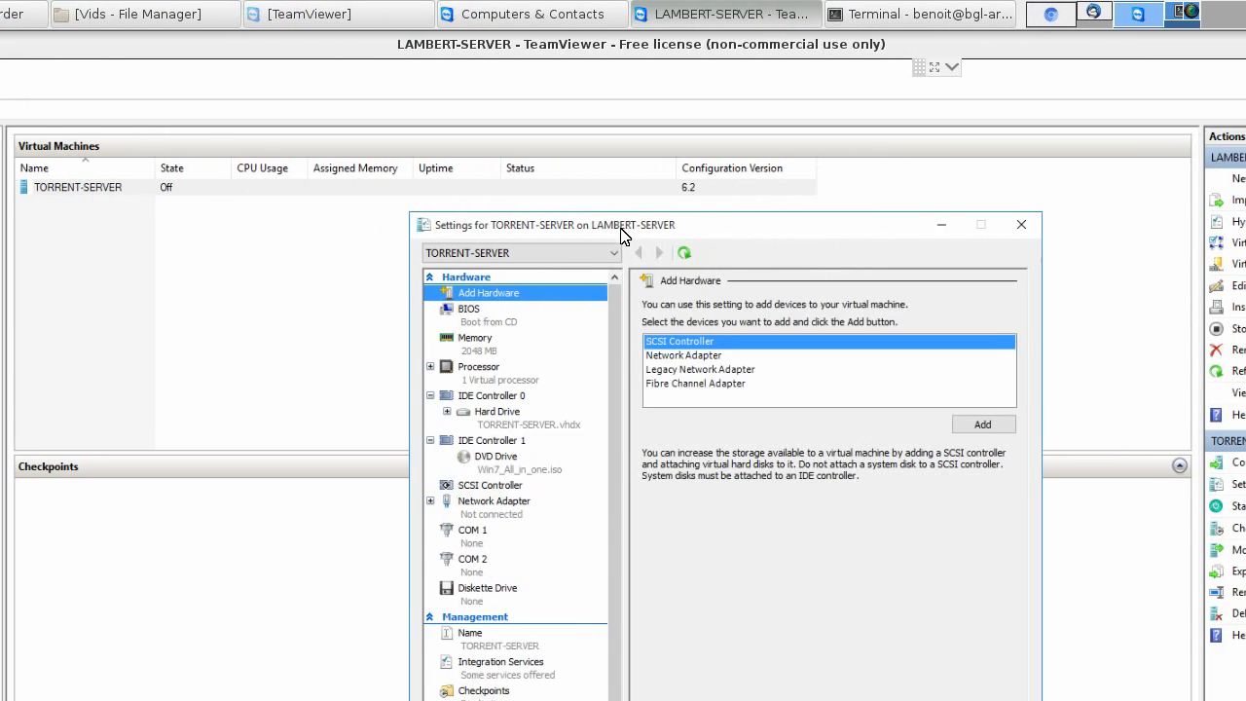
drag(621, 228, 478, 203)
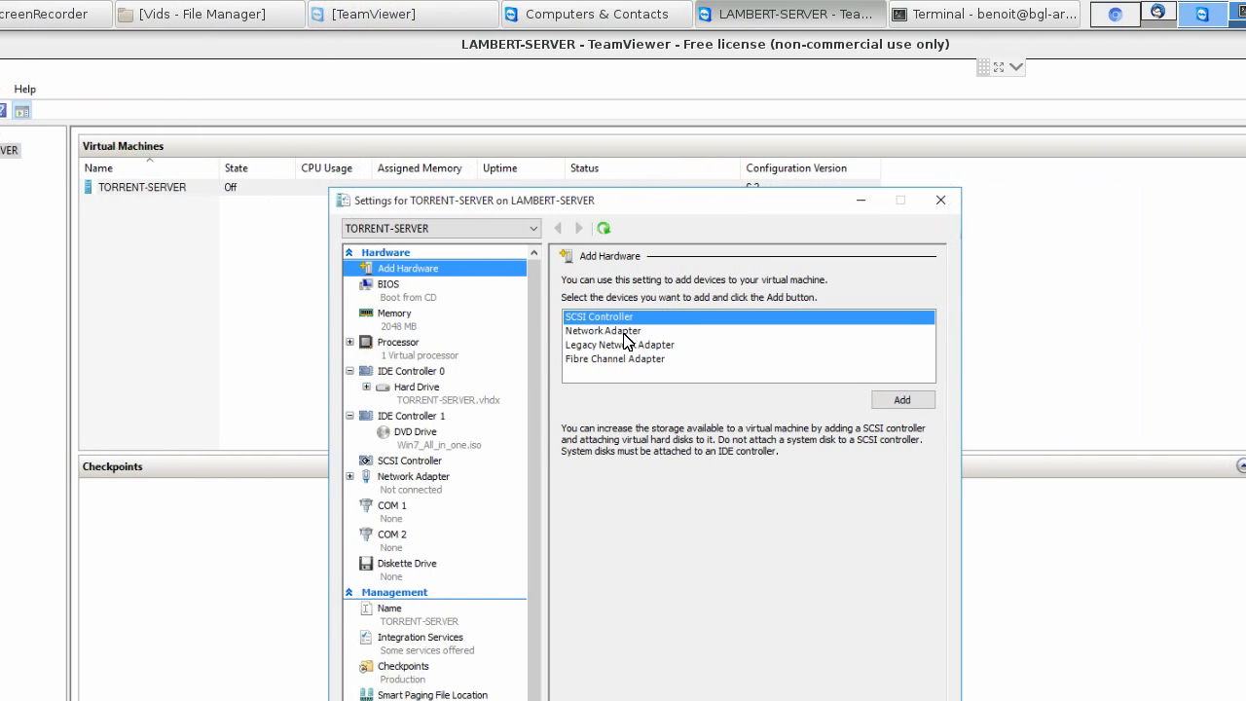
click(819, 331)
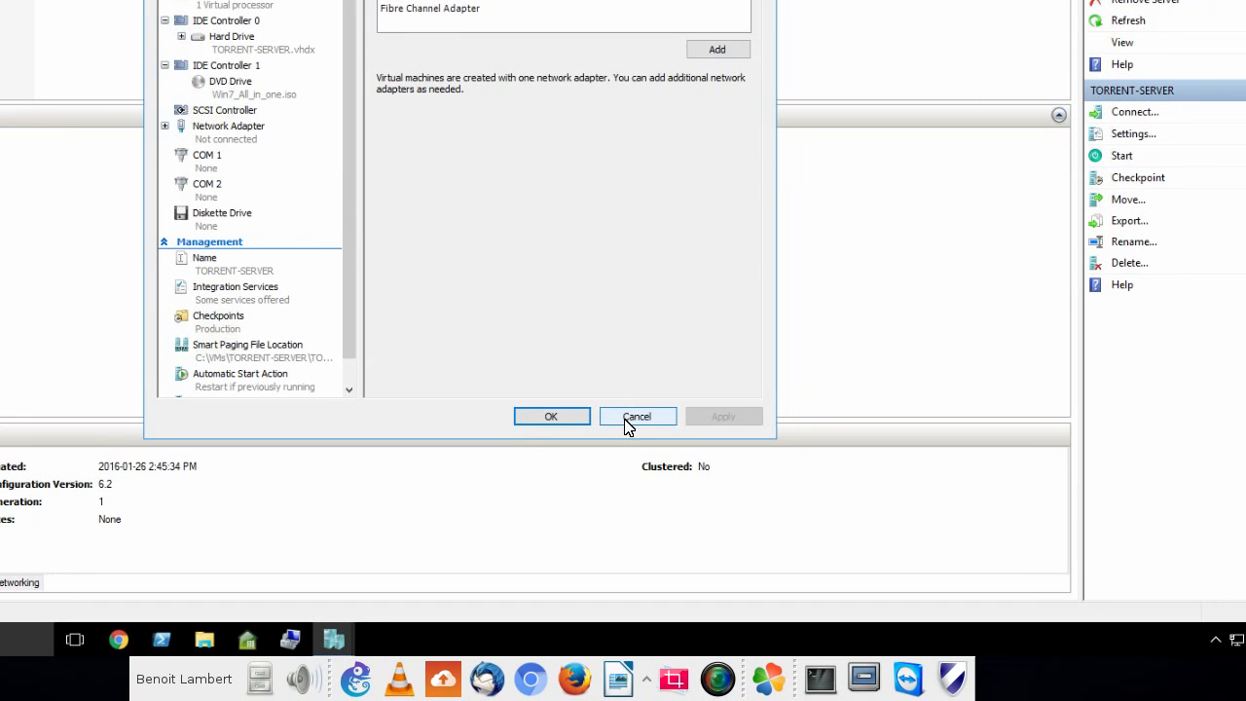
click(626, 420)
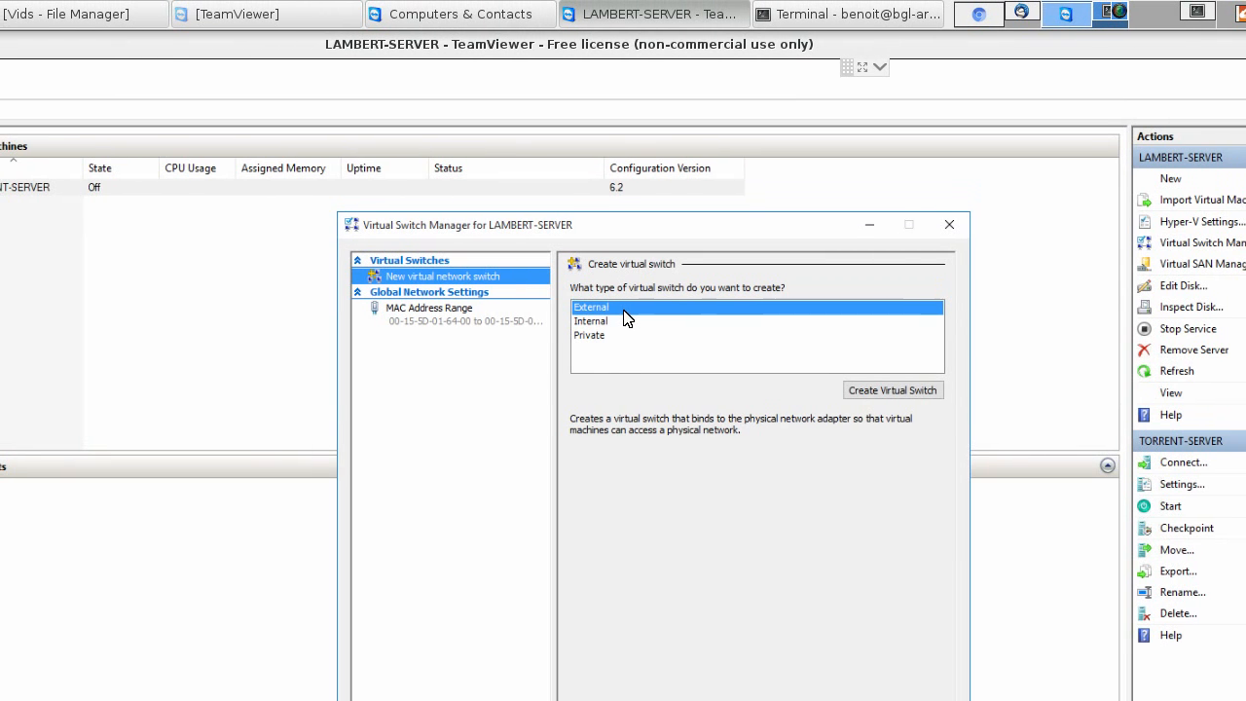
- Create an external virtual switch named VM-EXTERNAL on the Intel(R) 82579V Gigabit Network Connection and accept the networking changes
click(611, 322)
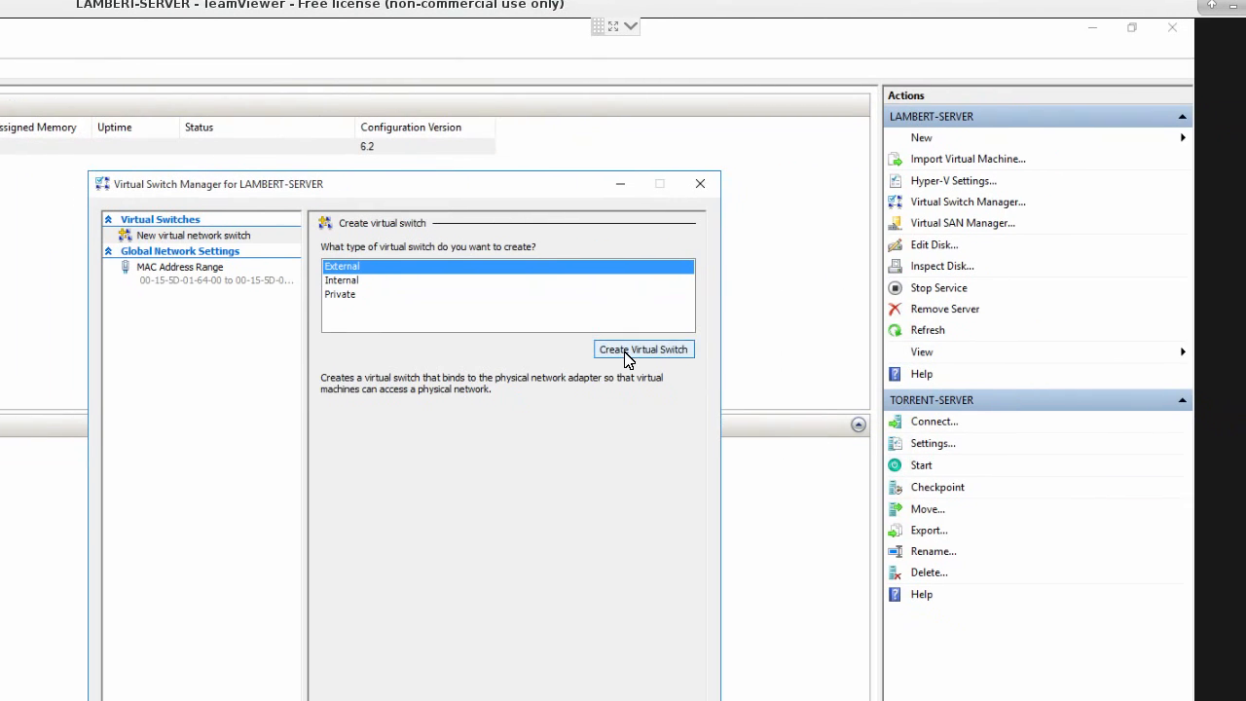
click(626, 354)
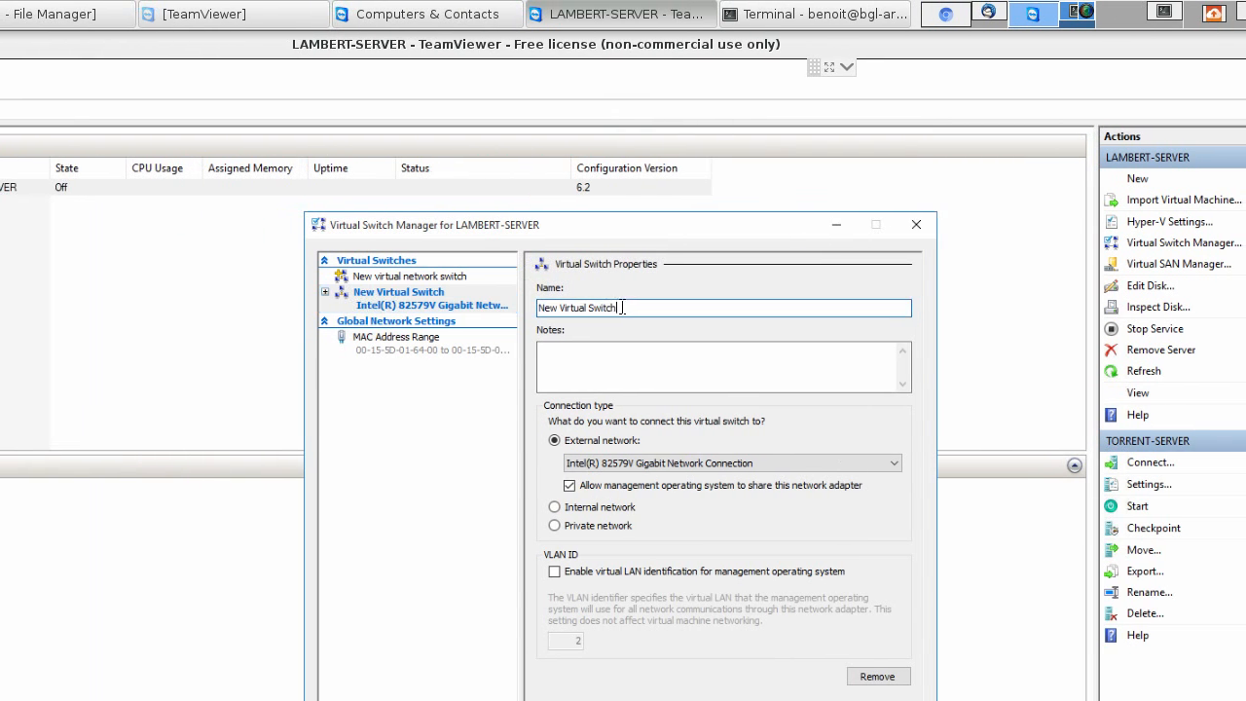
drag(622, 308, 526, 307)
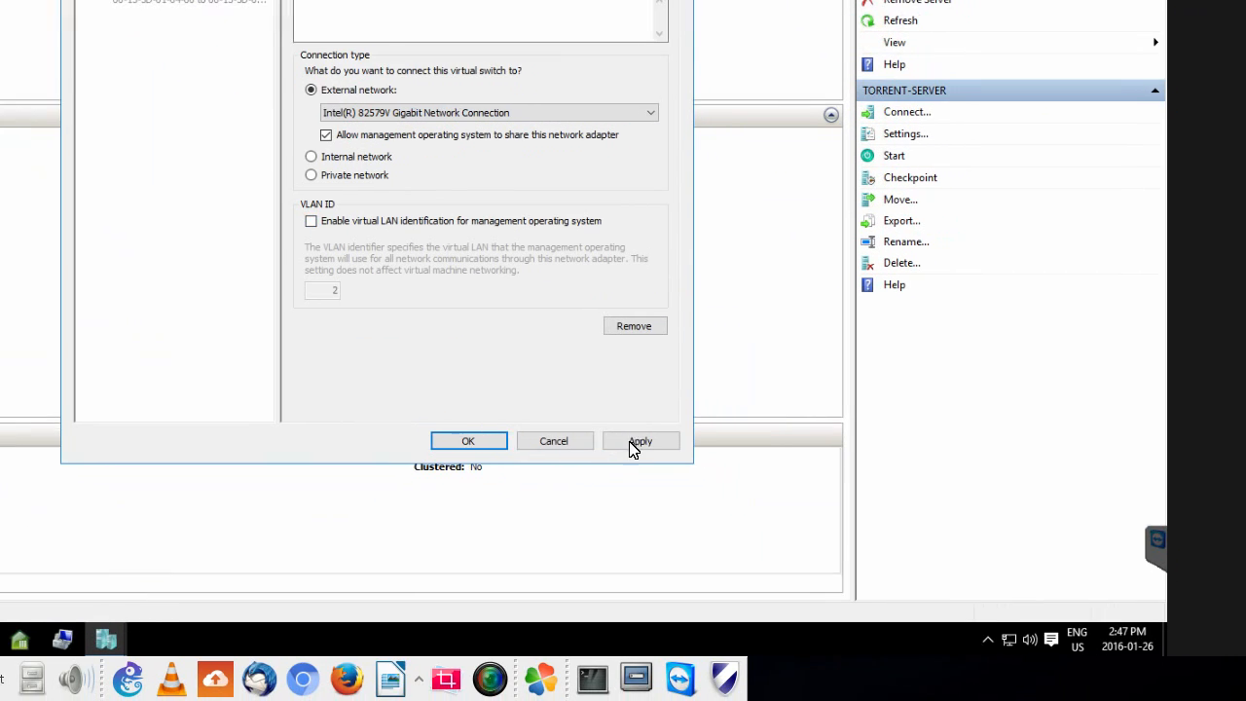
click(829, 684)
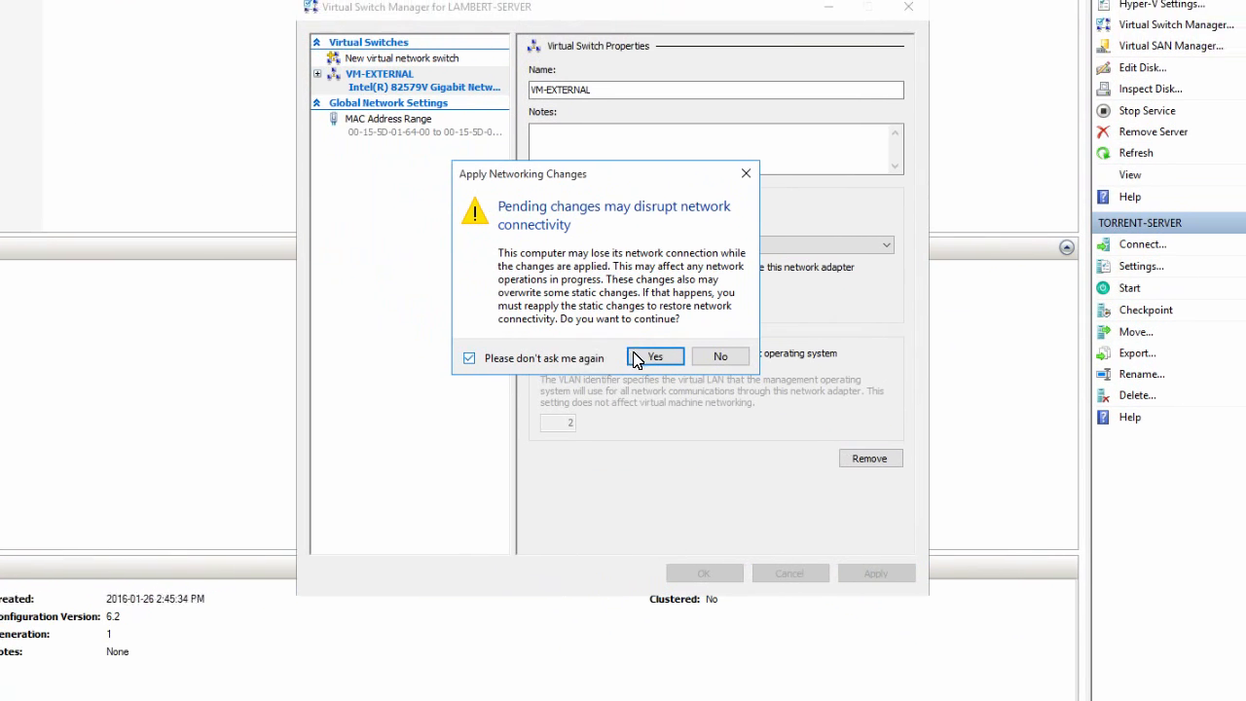
click(682, 354)
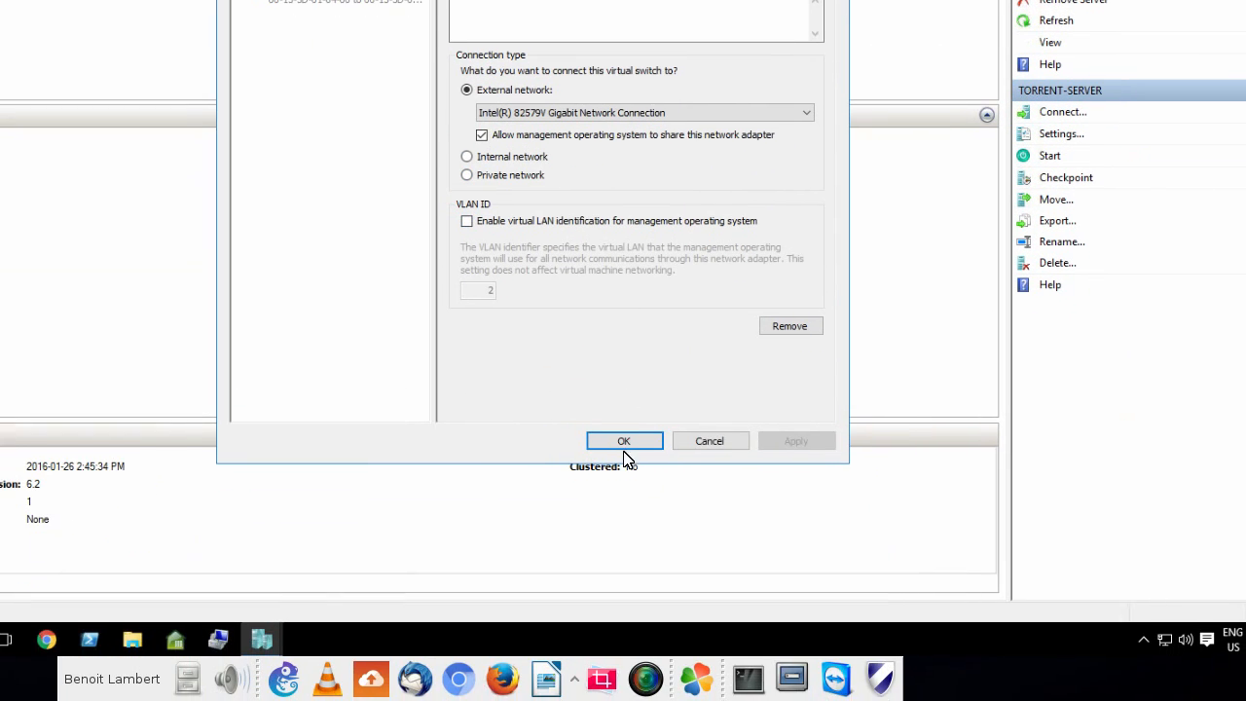
click(624, 446)
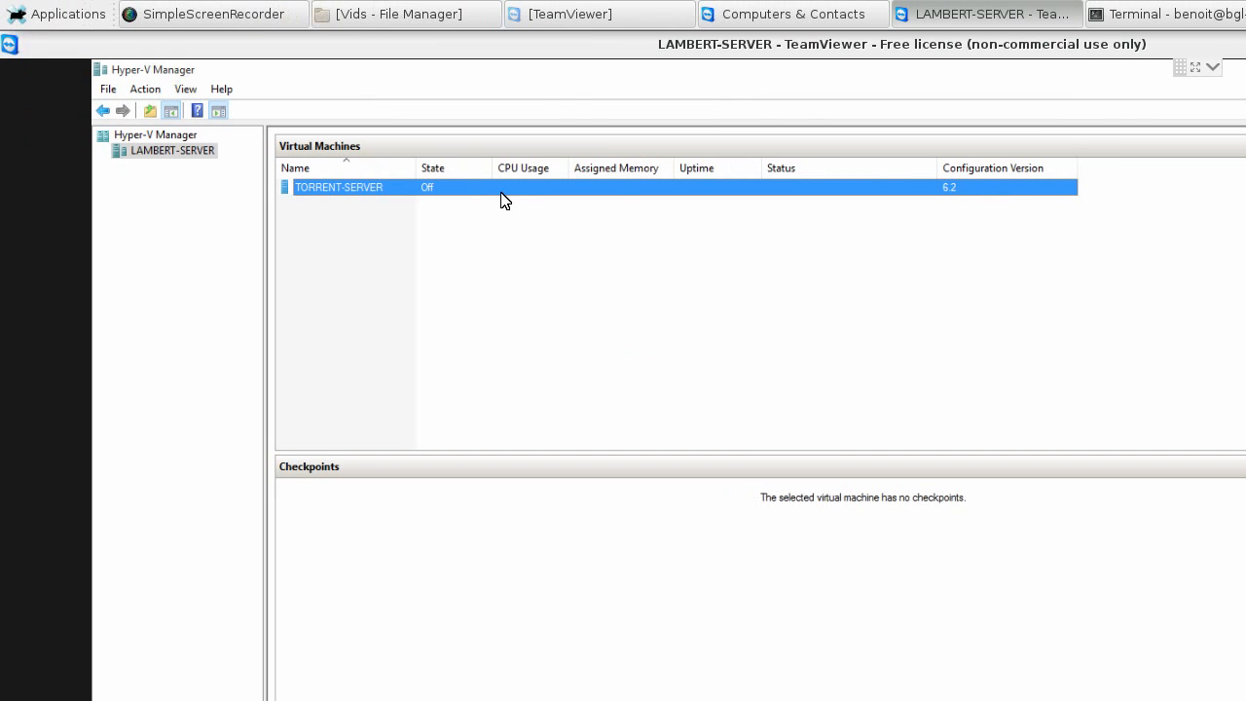
- Connect TORRENT-SERVER's network adapter to the VM-EXTERNAL virtual switch and apply the setting
right_click(499, 196)
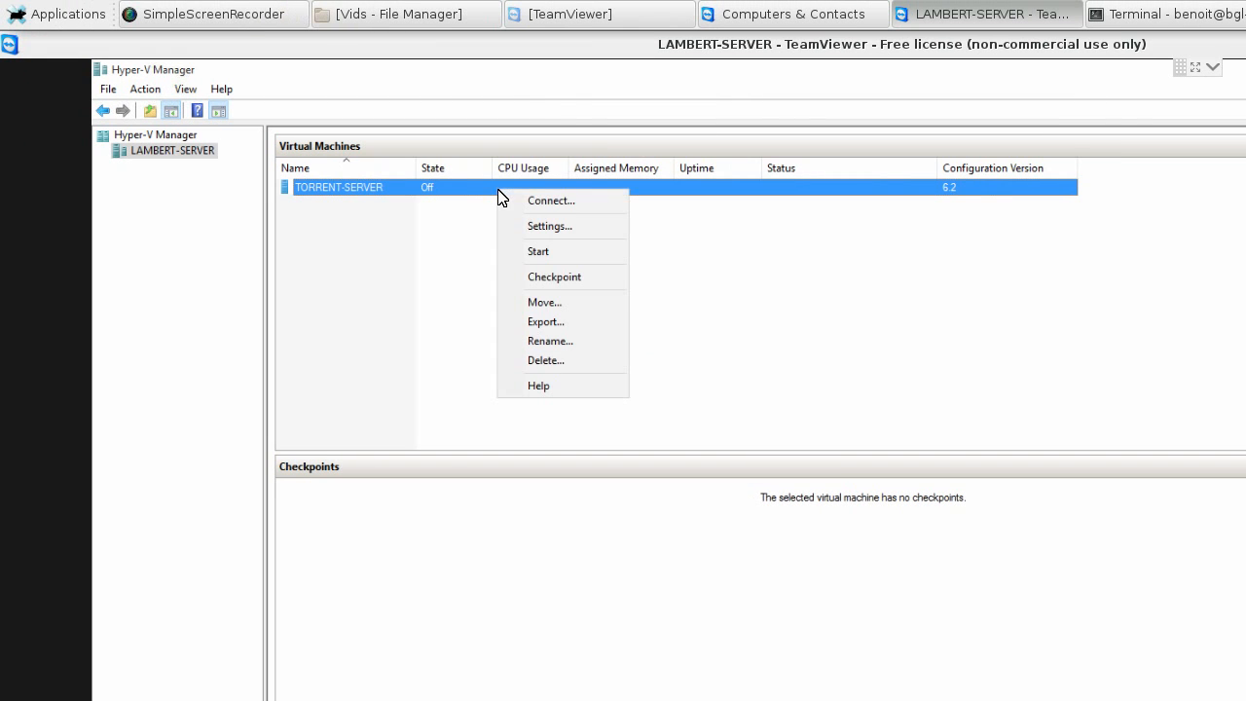
click(550, 226)
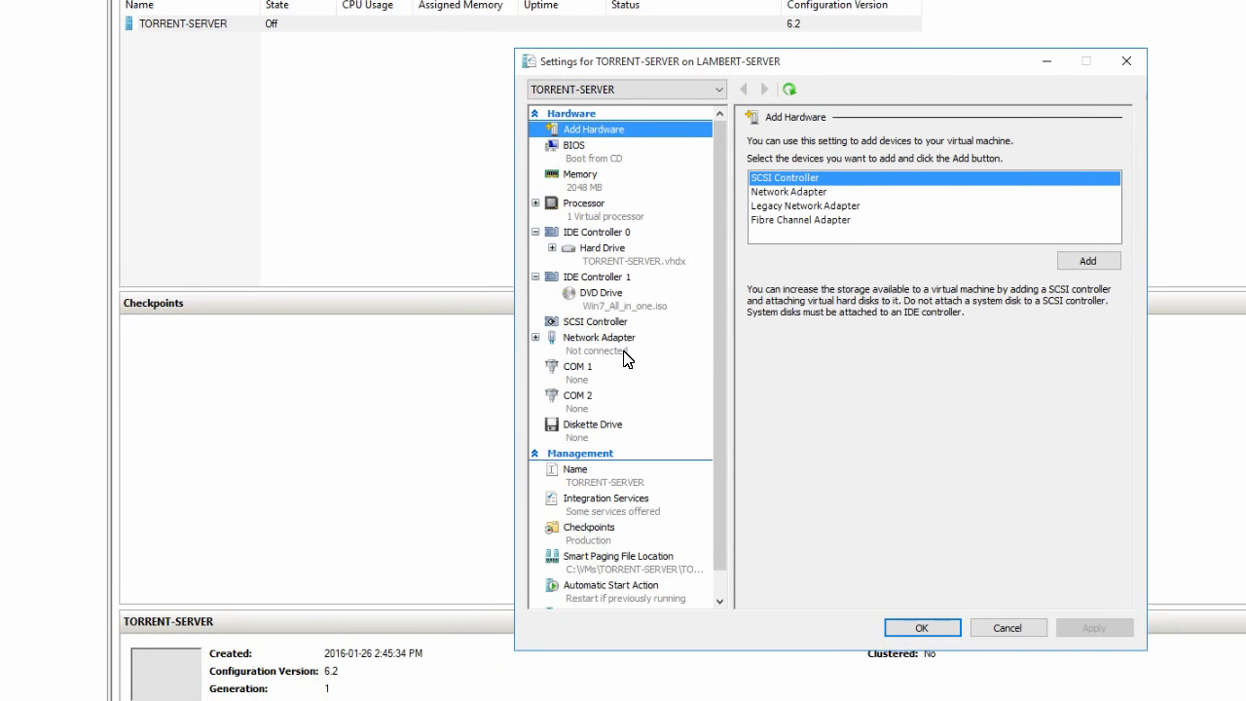
click(613, 368)
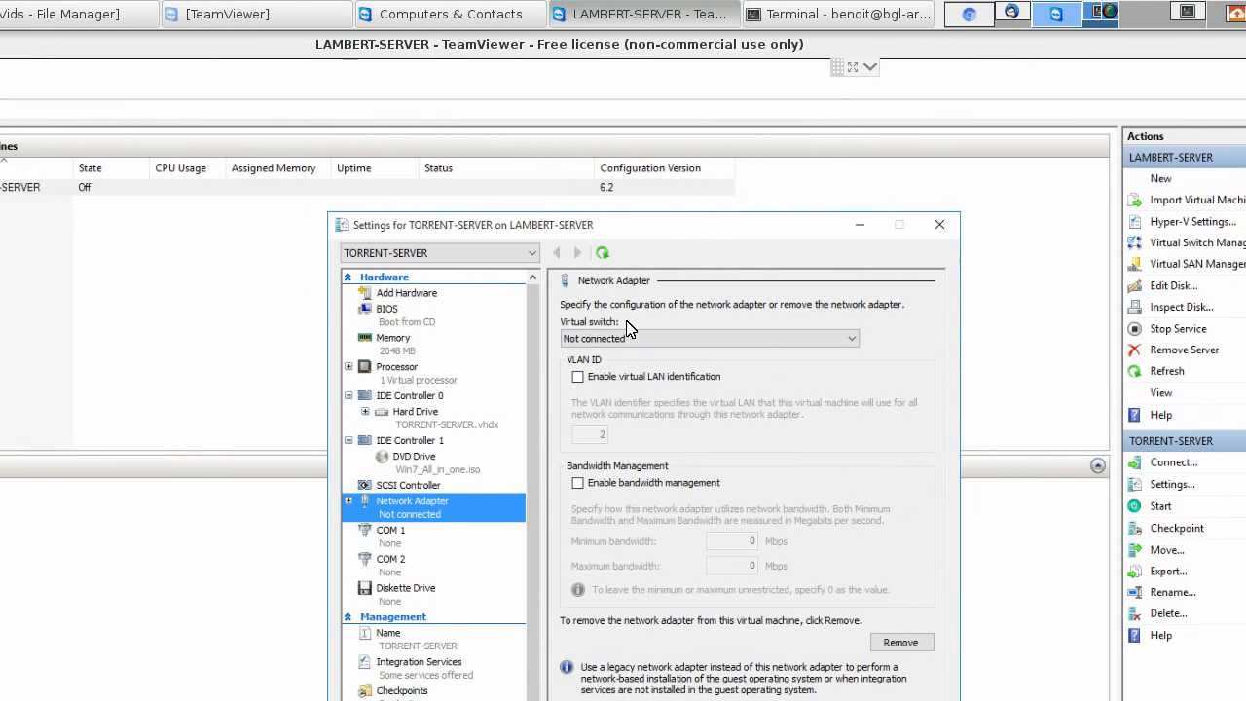
click(627, 337)
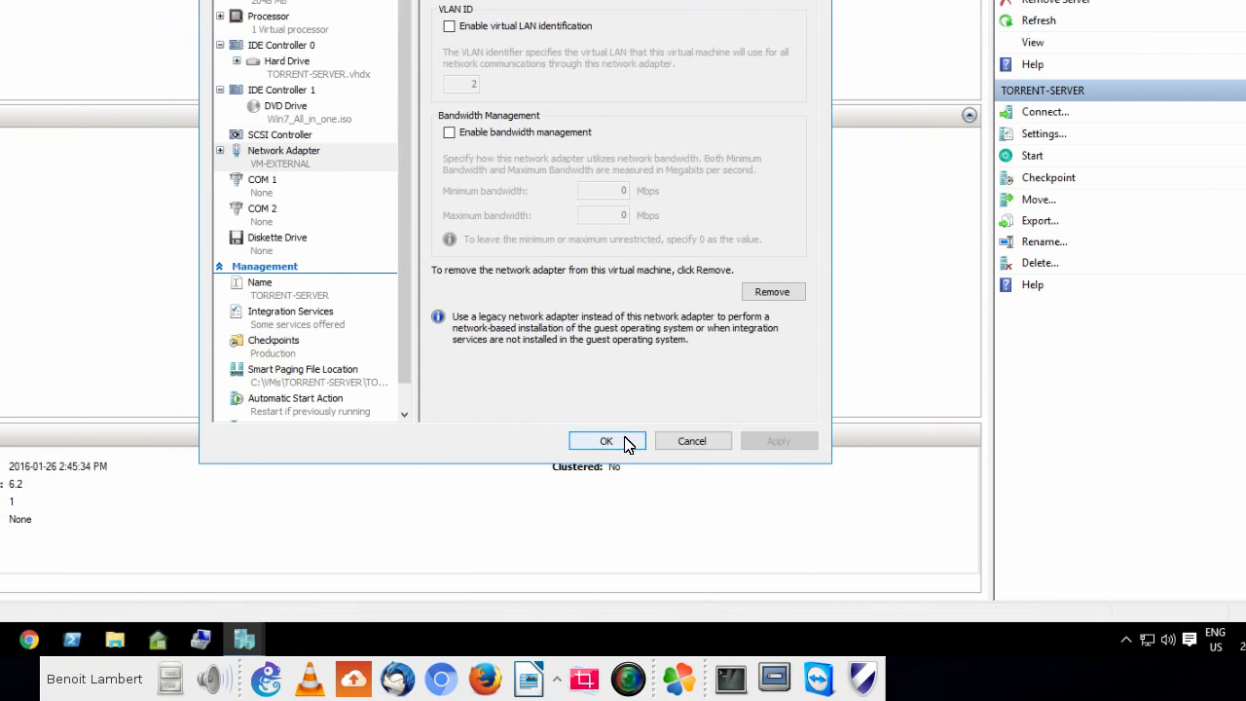
- Close TORRENT-SERVER's settings, connect to the running virtual machine and boot it into Windows Setup [EMS Enabled]
click(469, 443)
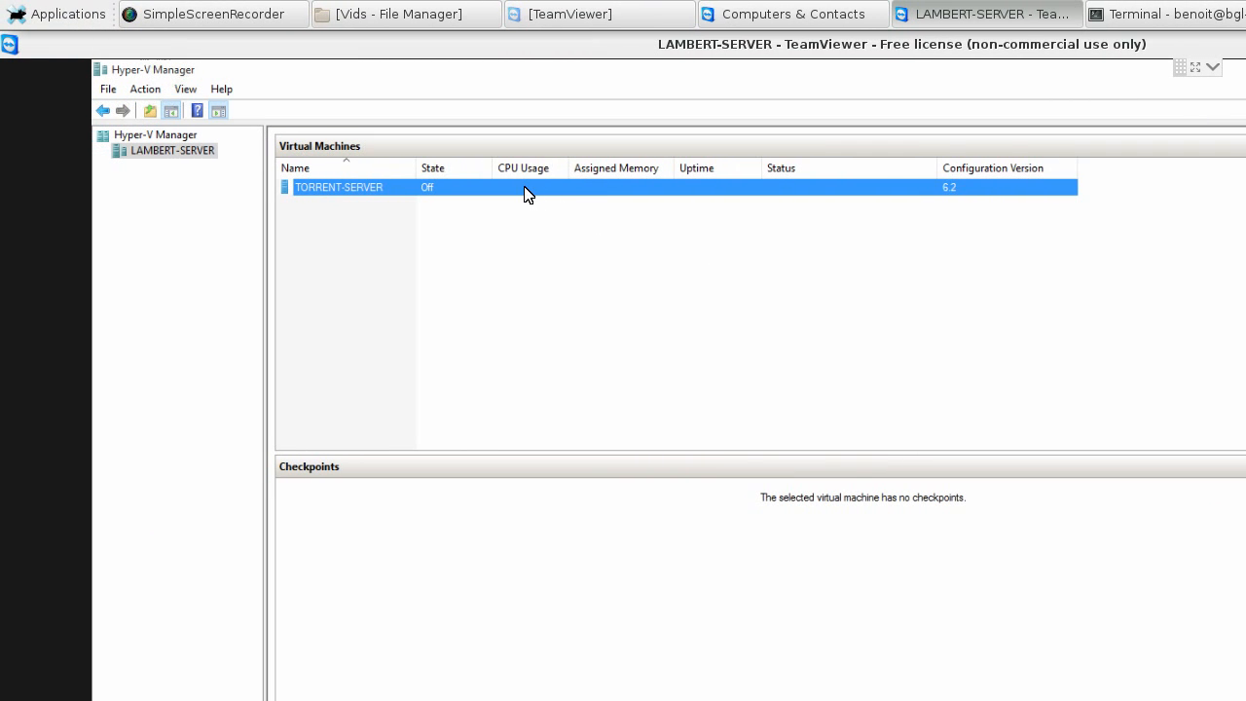
right_click(574, 196)
click(600, 204)
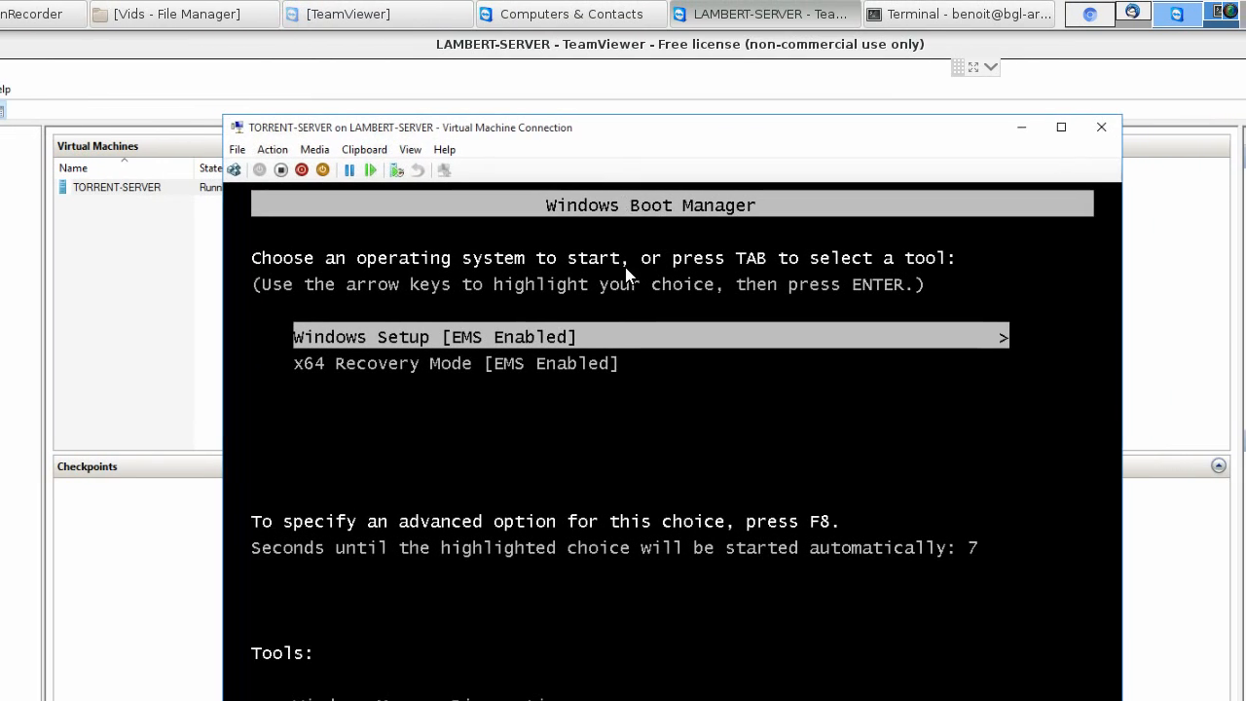
key(Return)
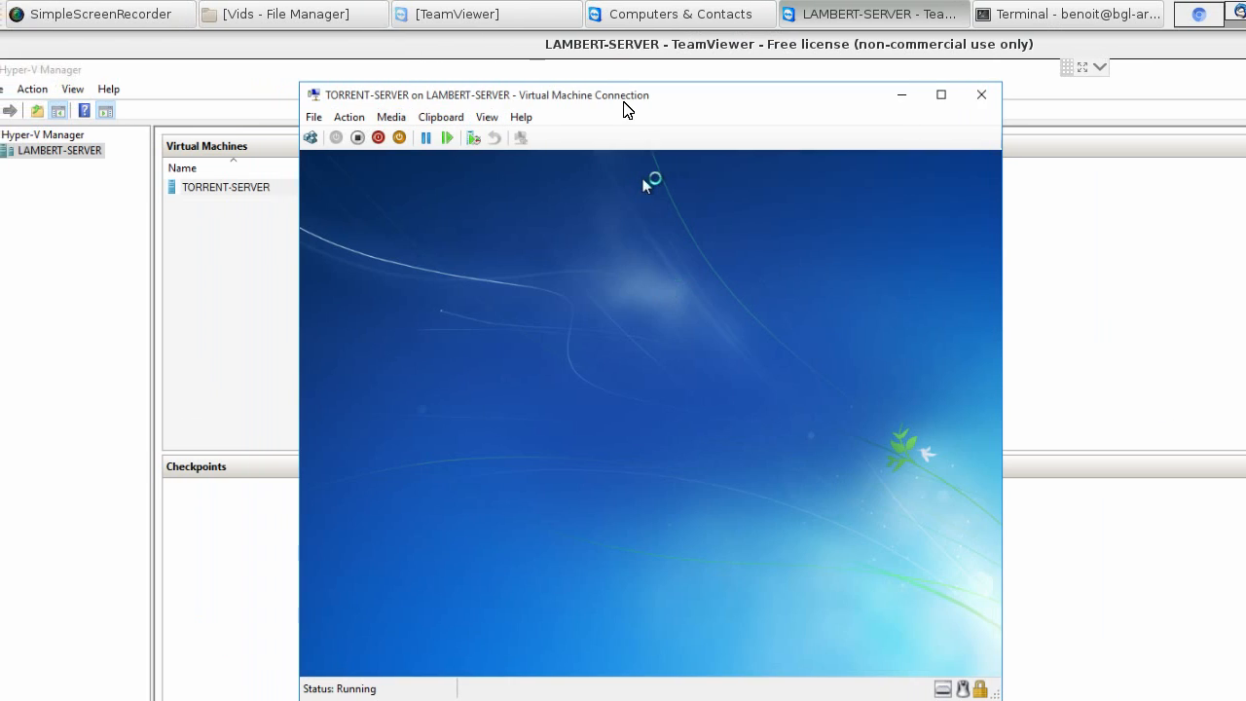
- Accept English, English (United States) and the US keyboard in Windows 7 setup and start the installation
drag(628, 109, 623, 198)
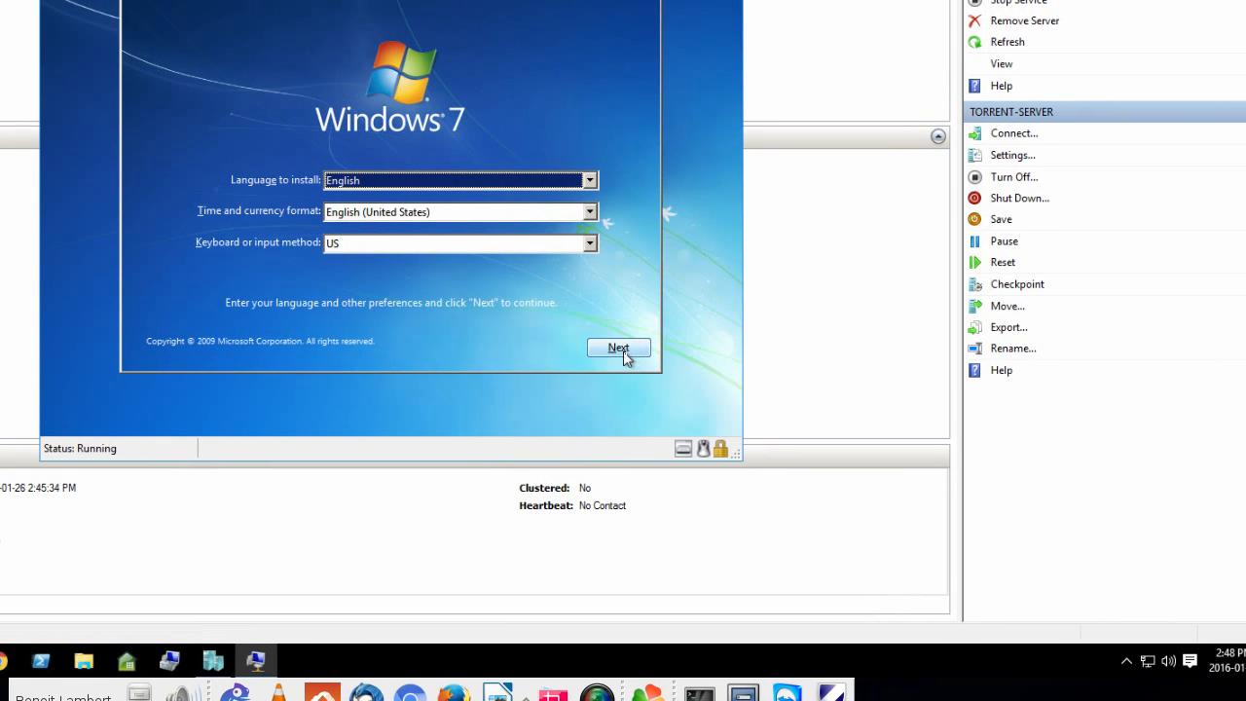
click(621, 350)
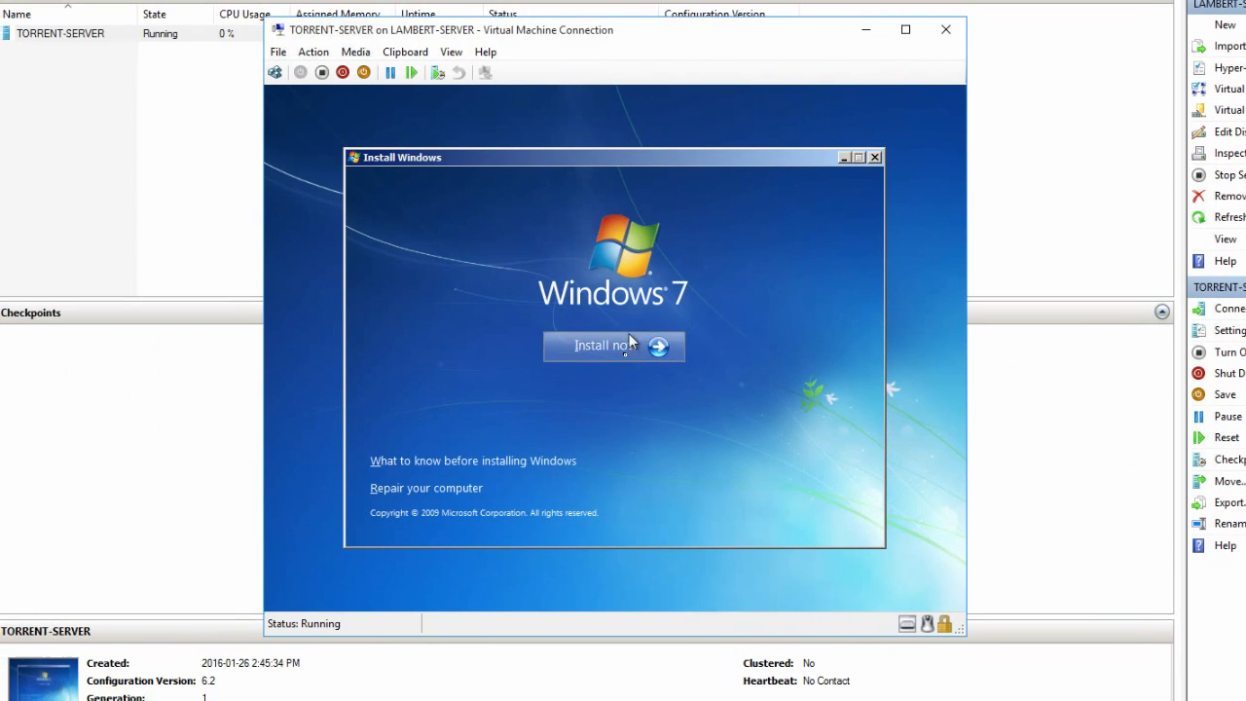
click(628, 344)
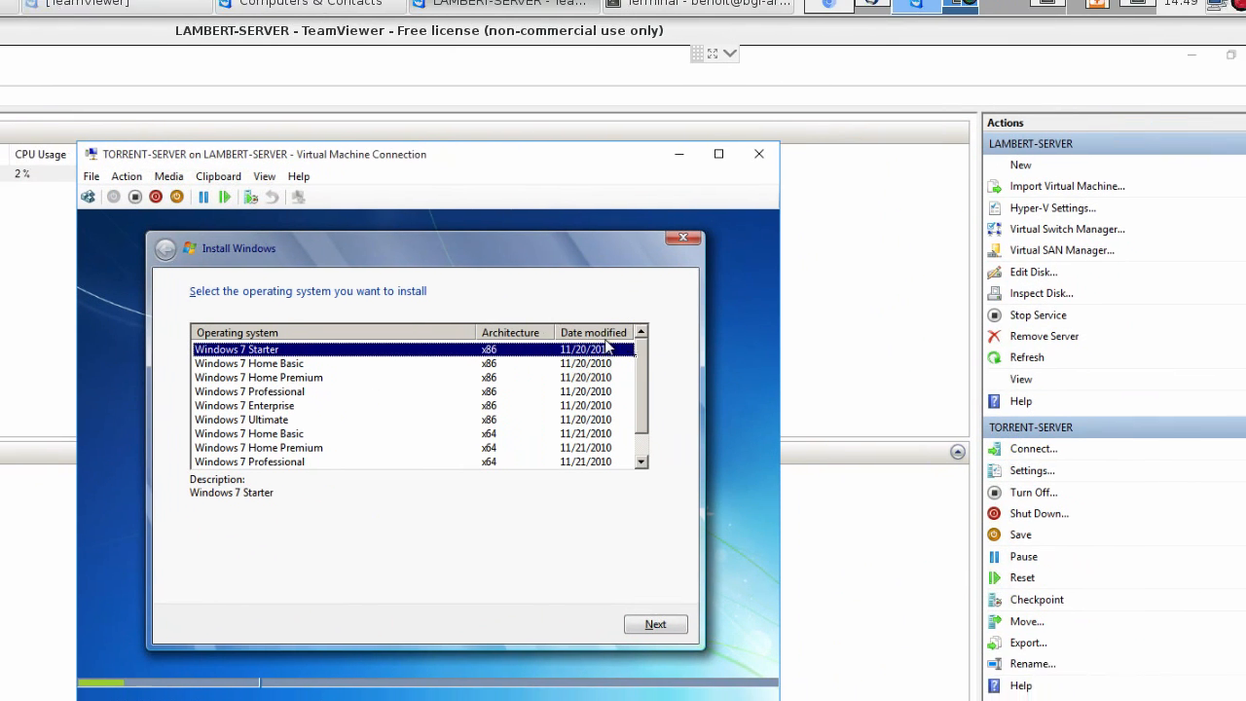
- Look through the available Windows 7 editions and select Windows 7 Professional x64 as the operating system to install
scroll(625, 359, down, 1)
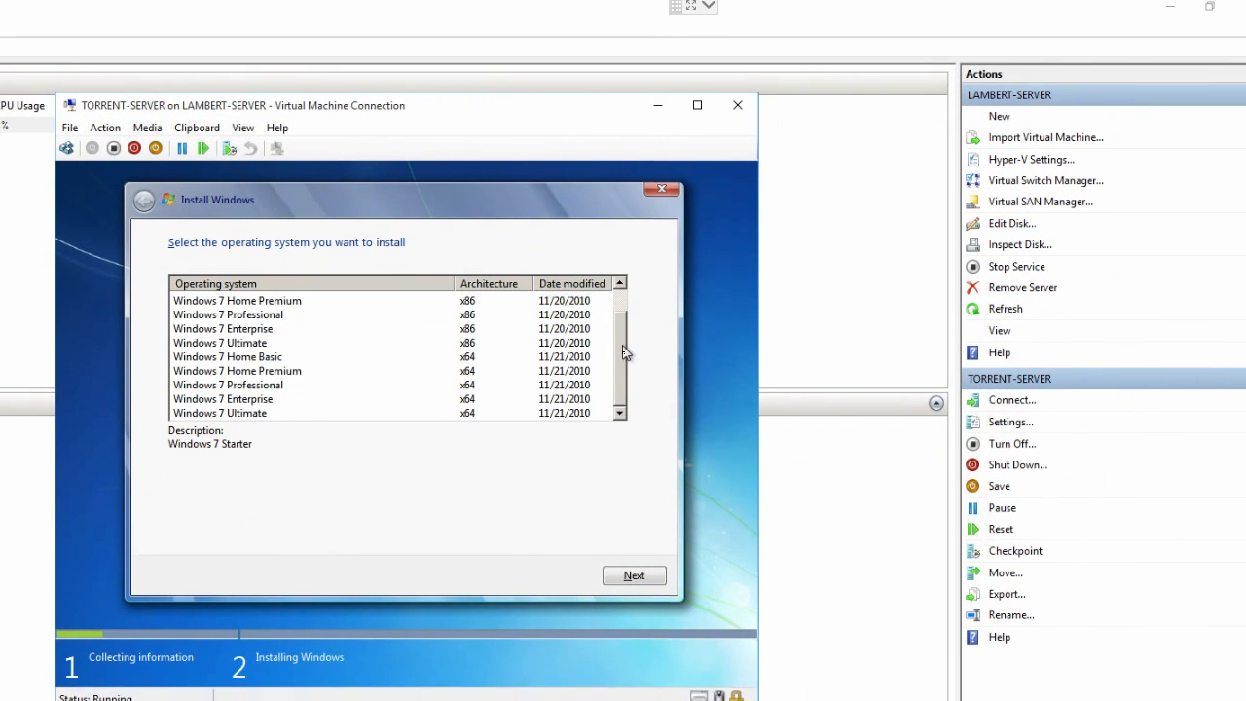
scroll(628, 377, up, 1)
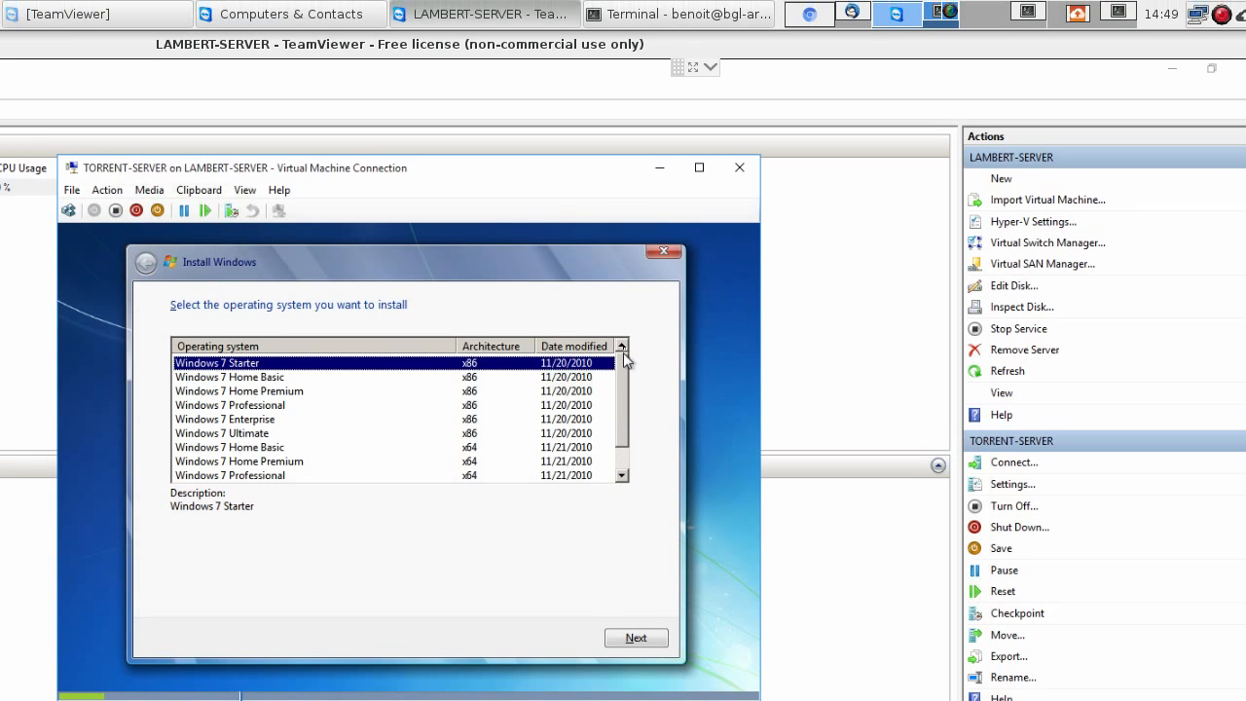
scroll(627, 374, down, 1)
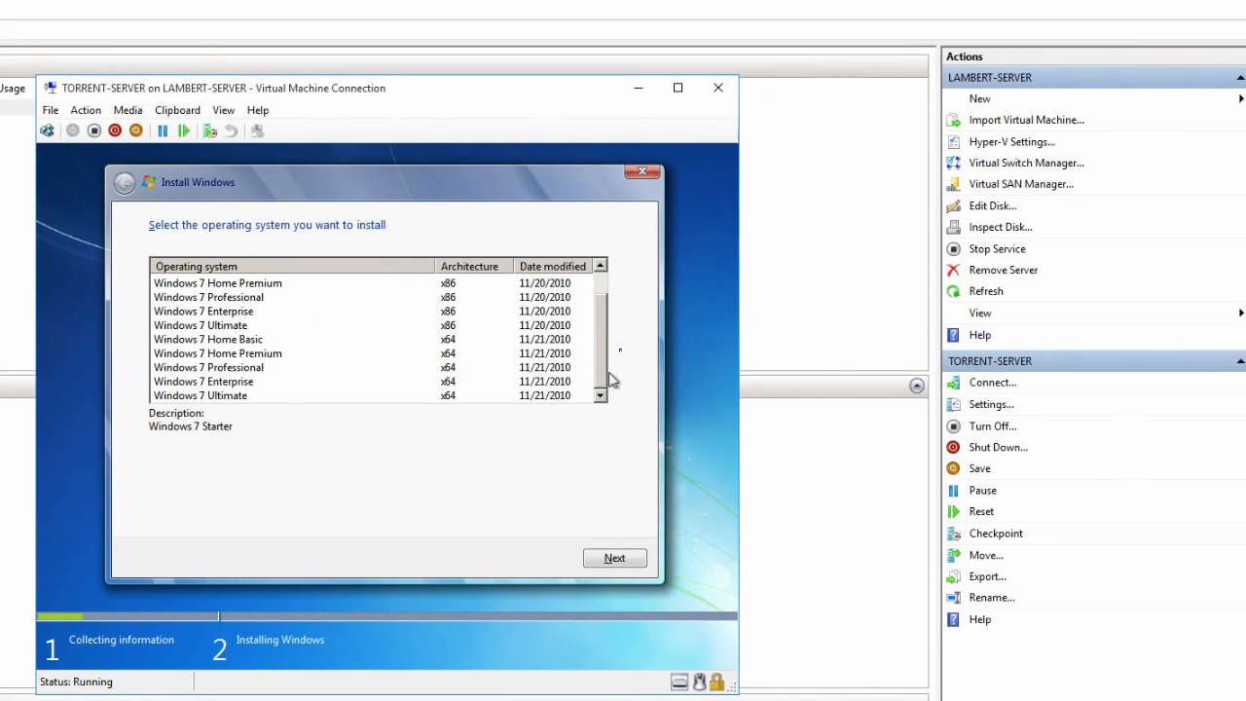
scroll(705, 278, up, 1)
scroll(625, 330, down, 1)
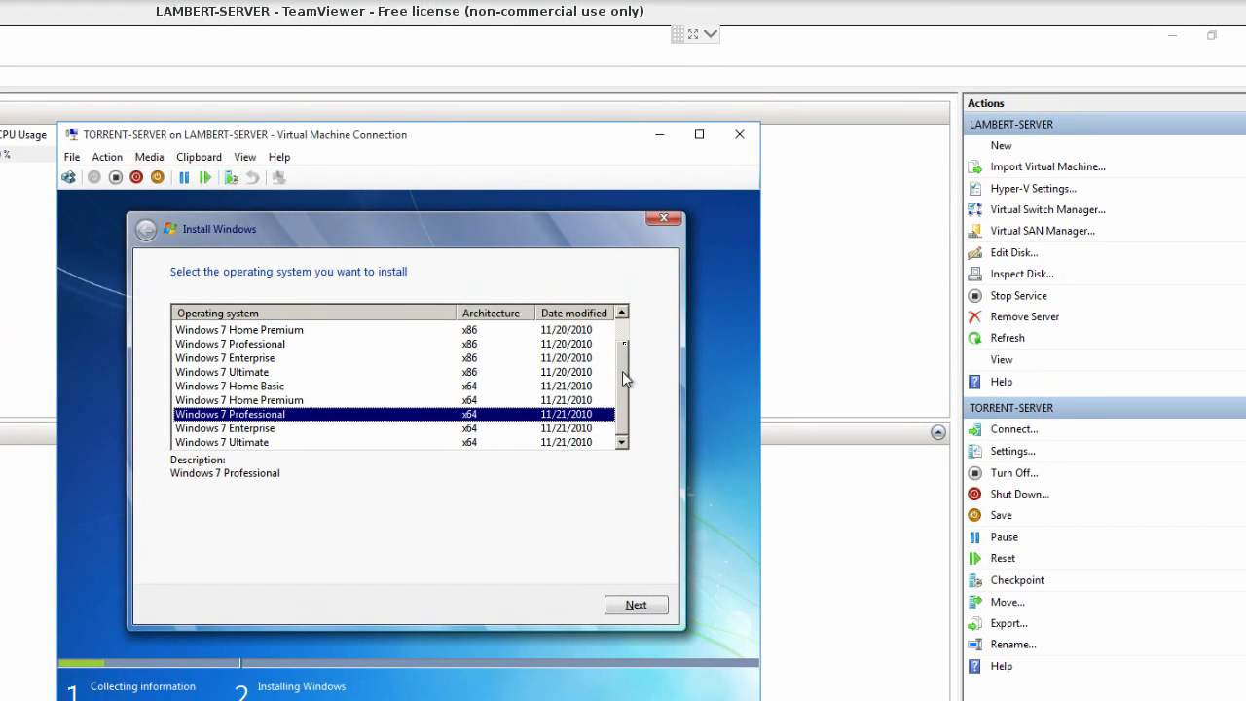
drag(632, 210, 633, 175)
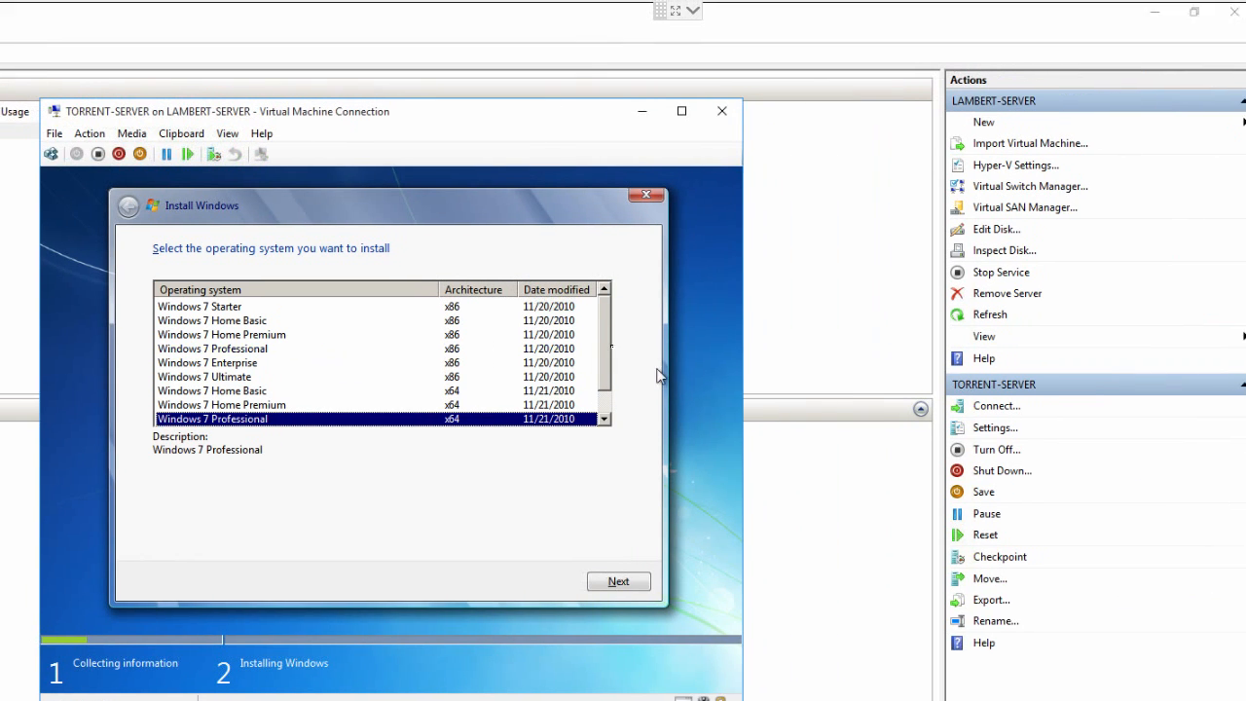
scroll(626, 358, down, 1)
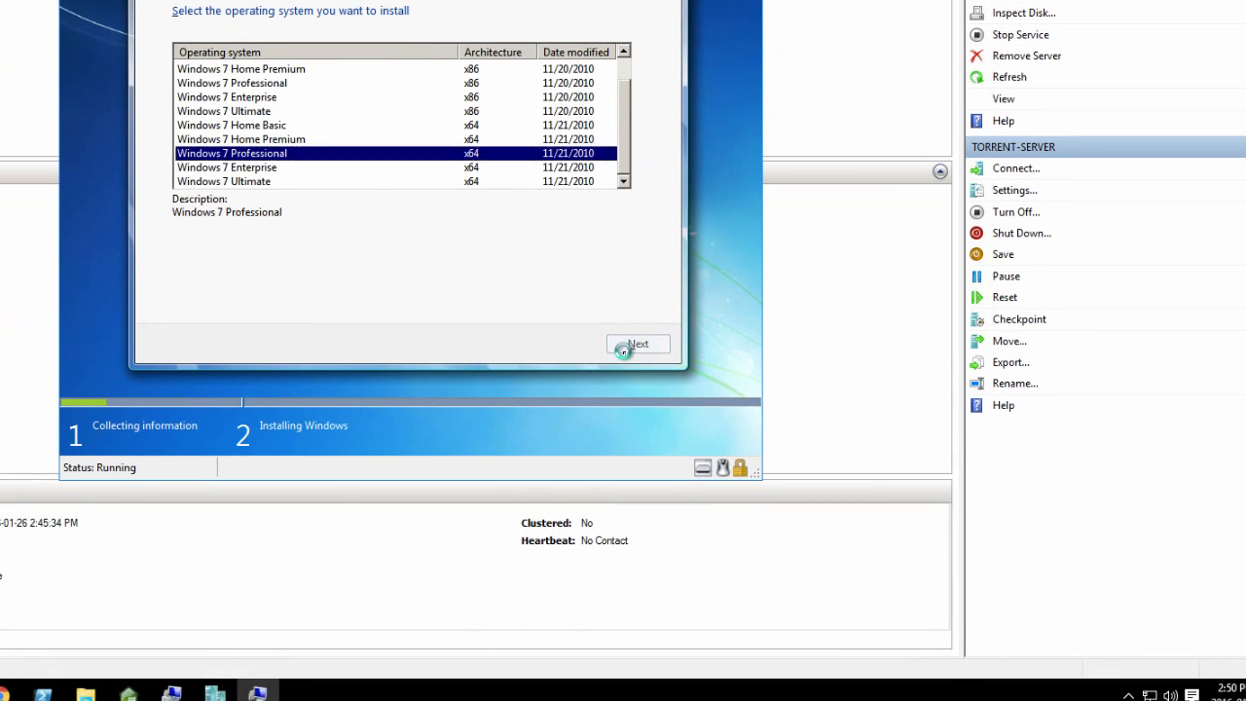
- Install Windows on the Disk 0 Unallocated Space and reposition the virtual machine's console window while it restarts
click(635, 345)
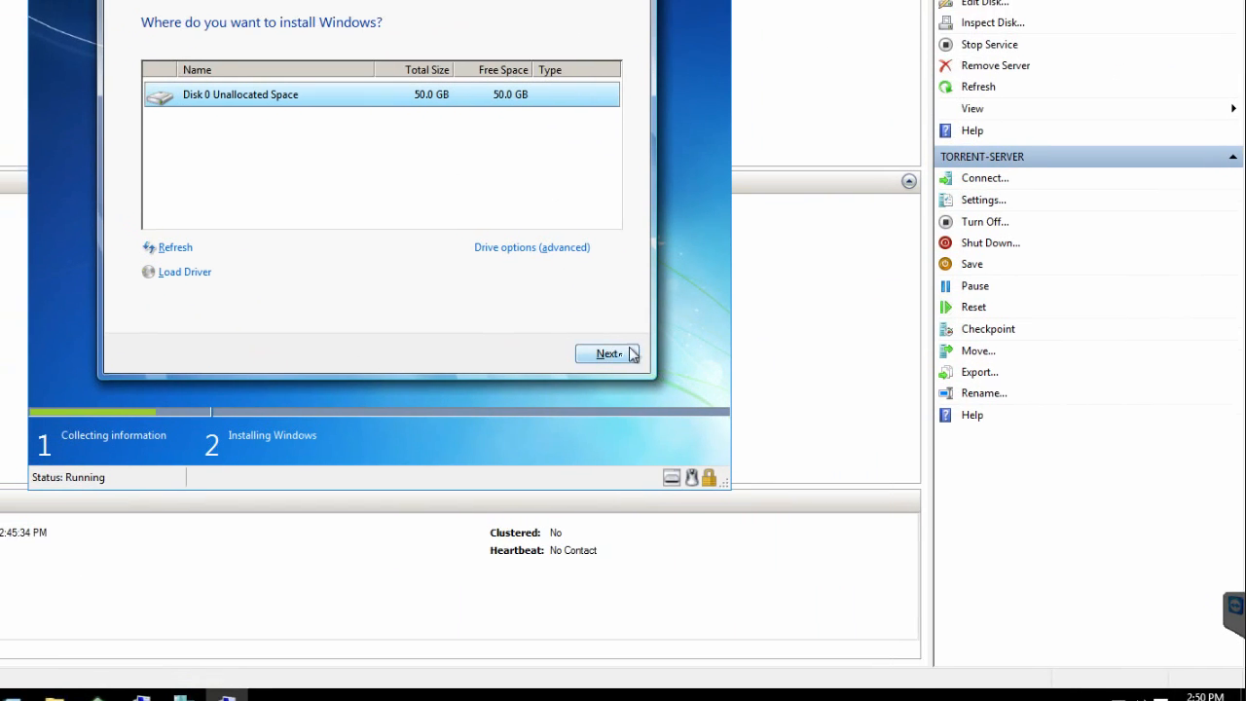
click(896, 602)
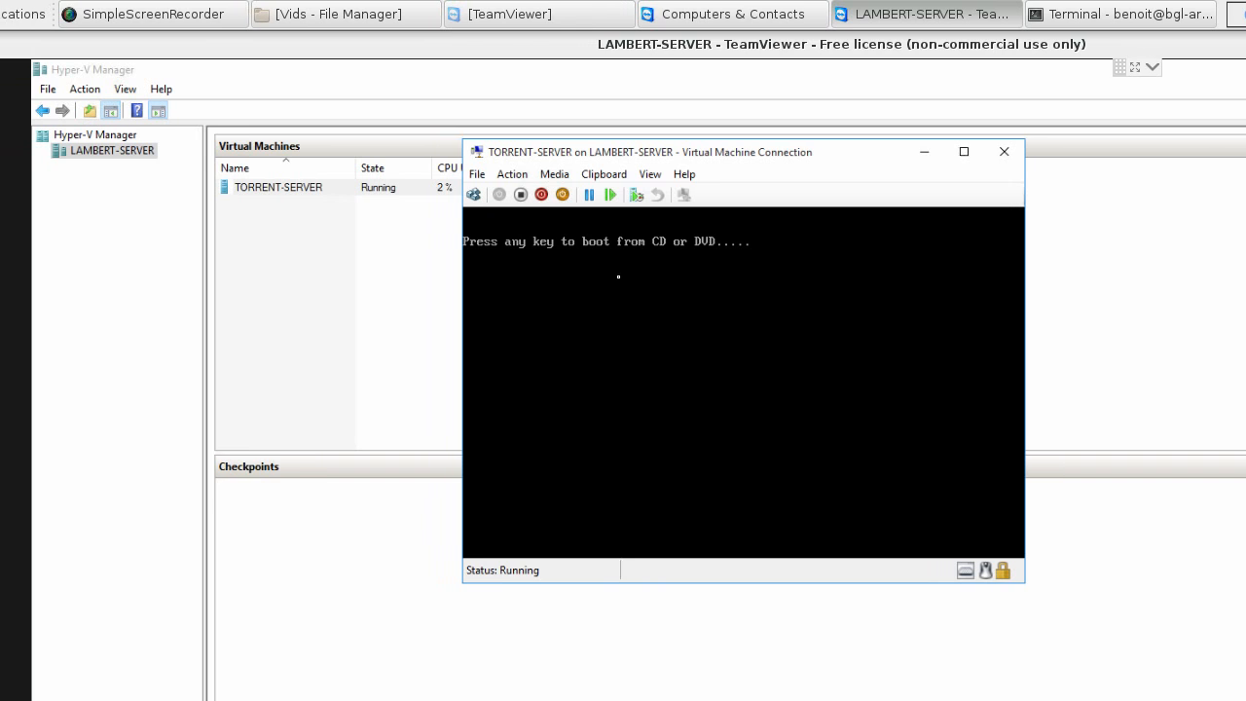
drag(624, 154, 535, 115)
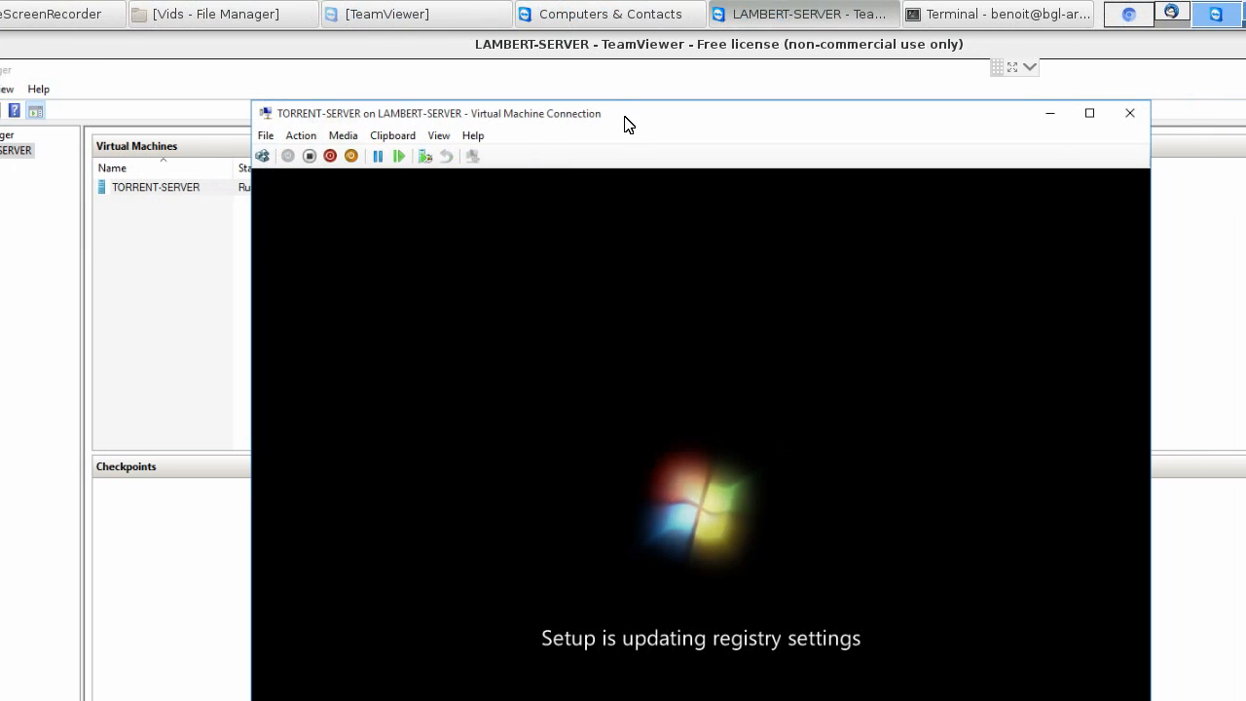
drag(678, 115, 647, 99)
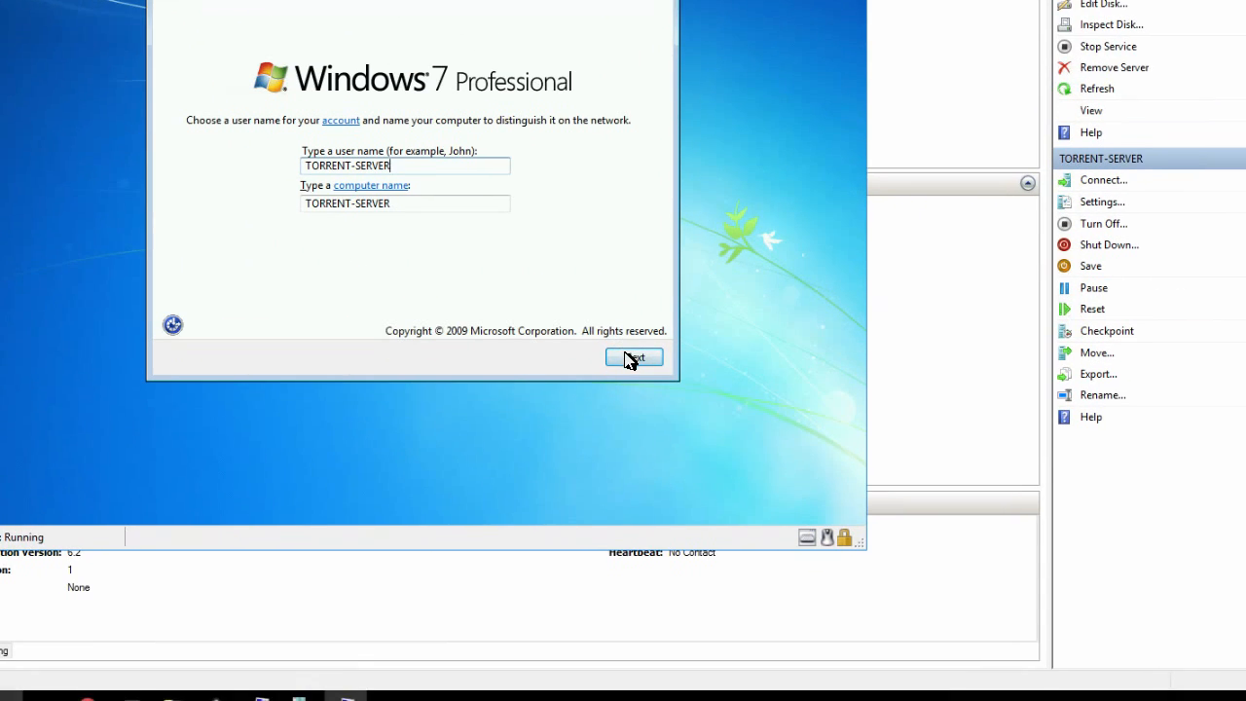
- Set the Windows account user name to User and continue from the user and computer name page
click(900, 512)
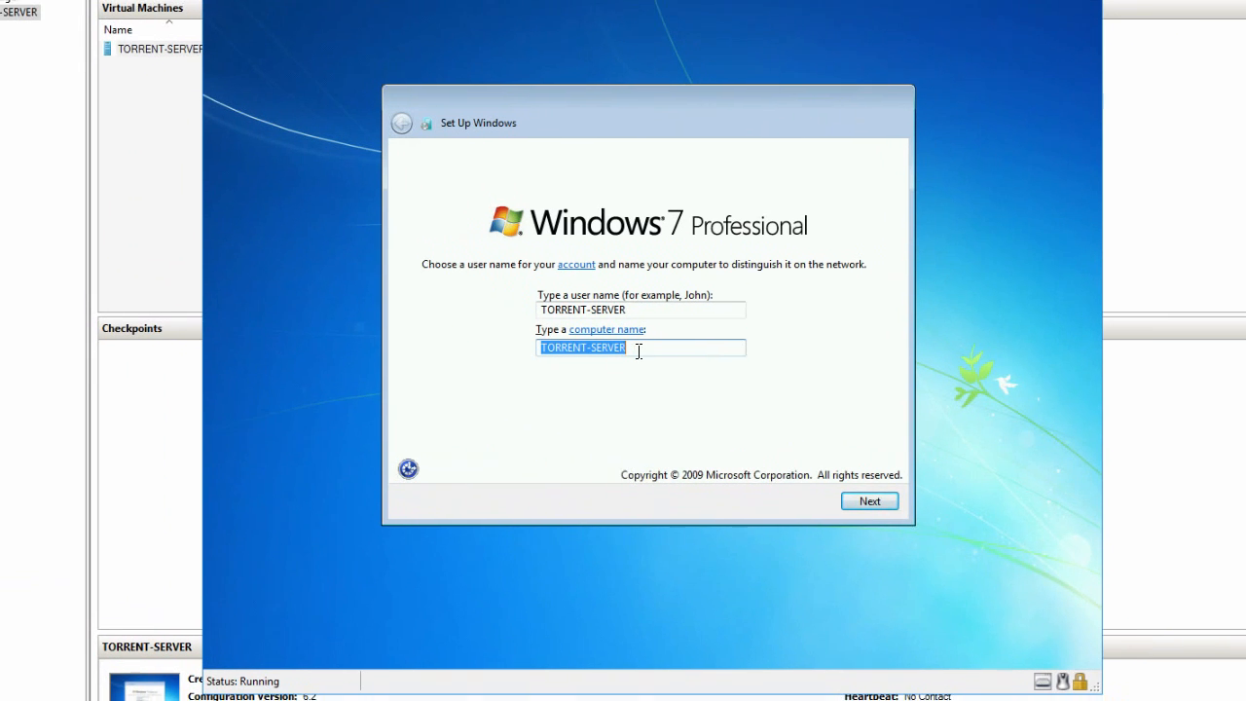
click(487, 272)
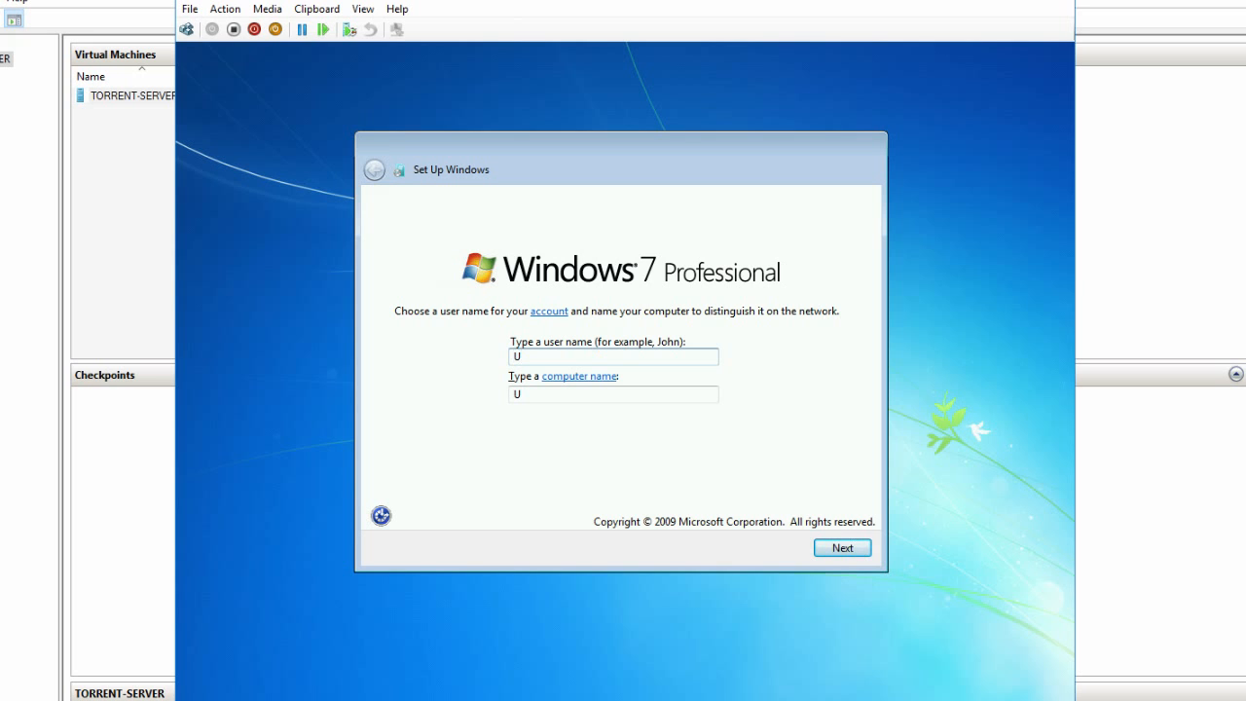
text(er)
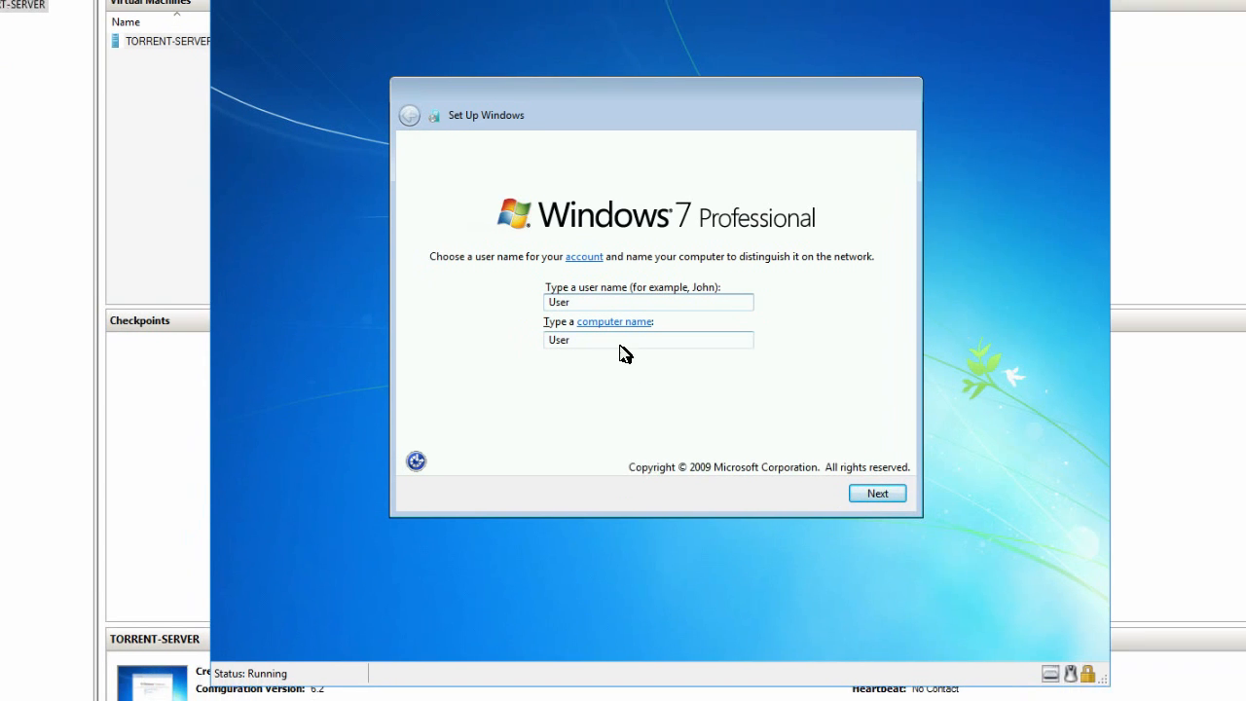
key(Tab)
double_click(722, 373)
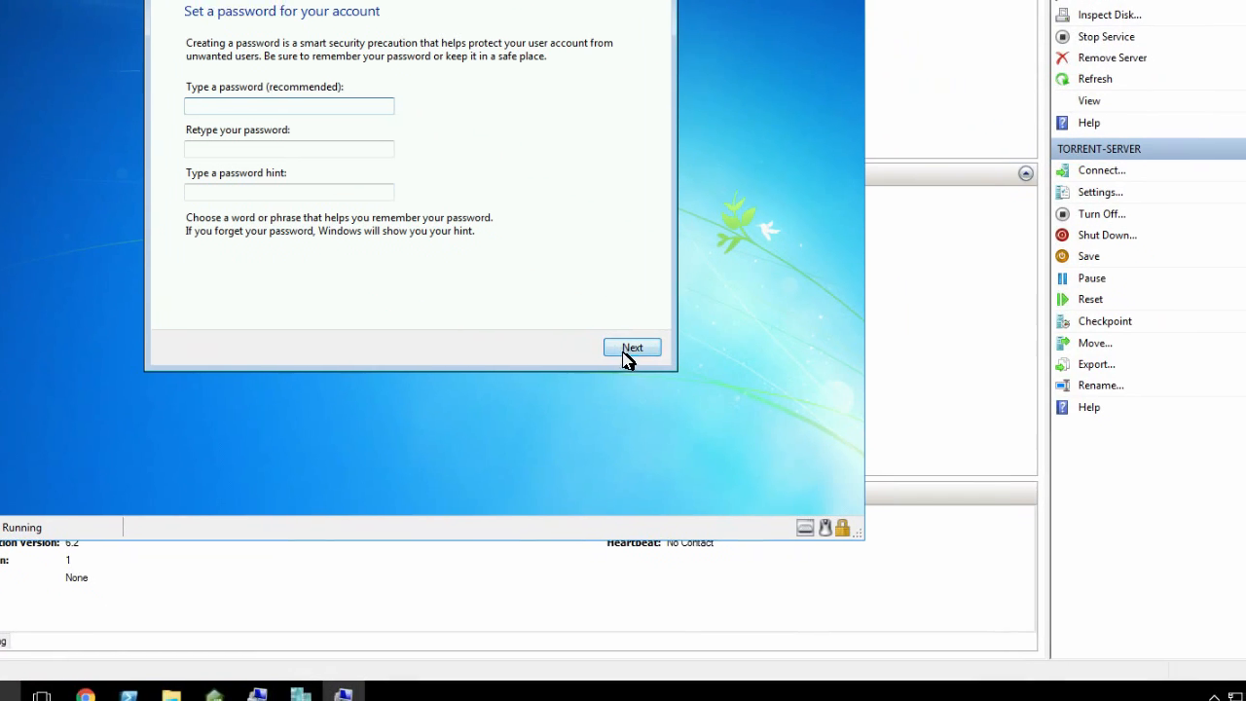
- Continue past the account password page and accept the (UTC-08:00) Pacific Time (US & Canada) time zone and date settings
click(628, 350)
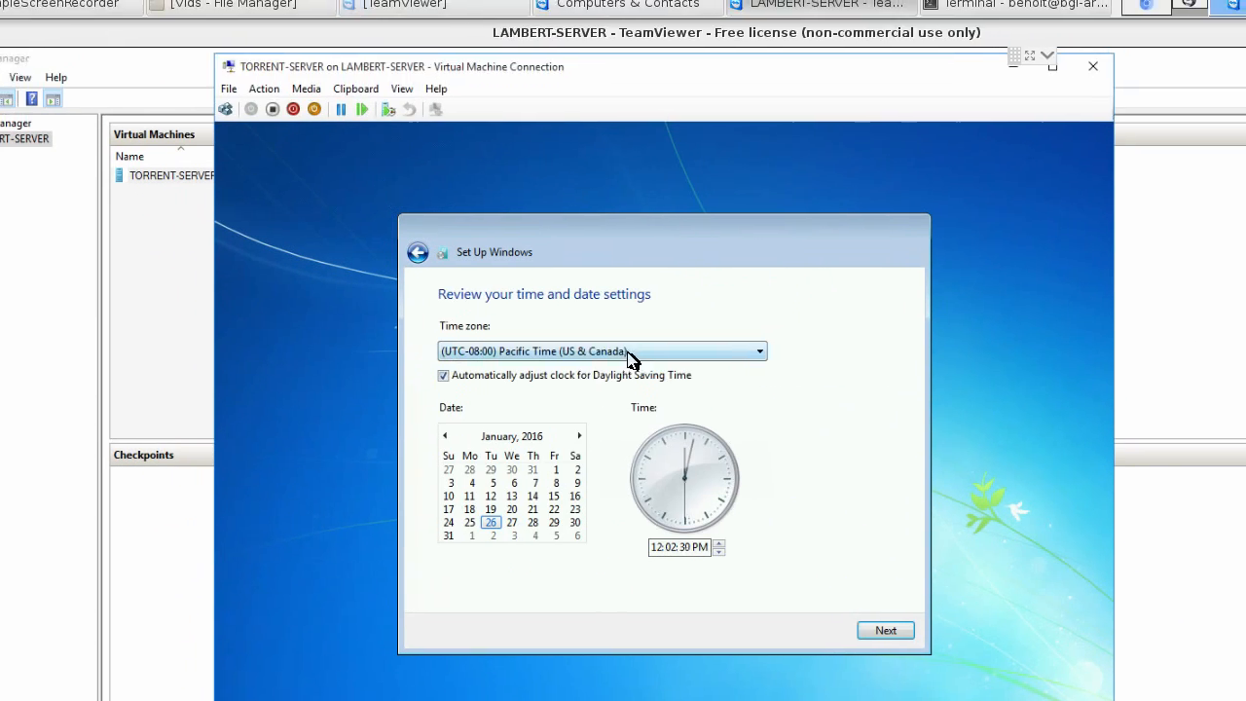
click(647, 231)
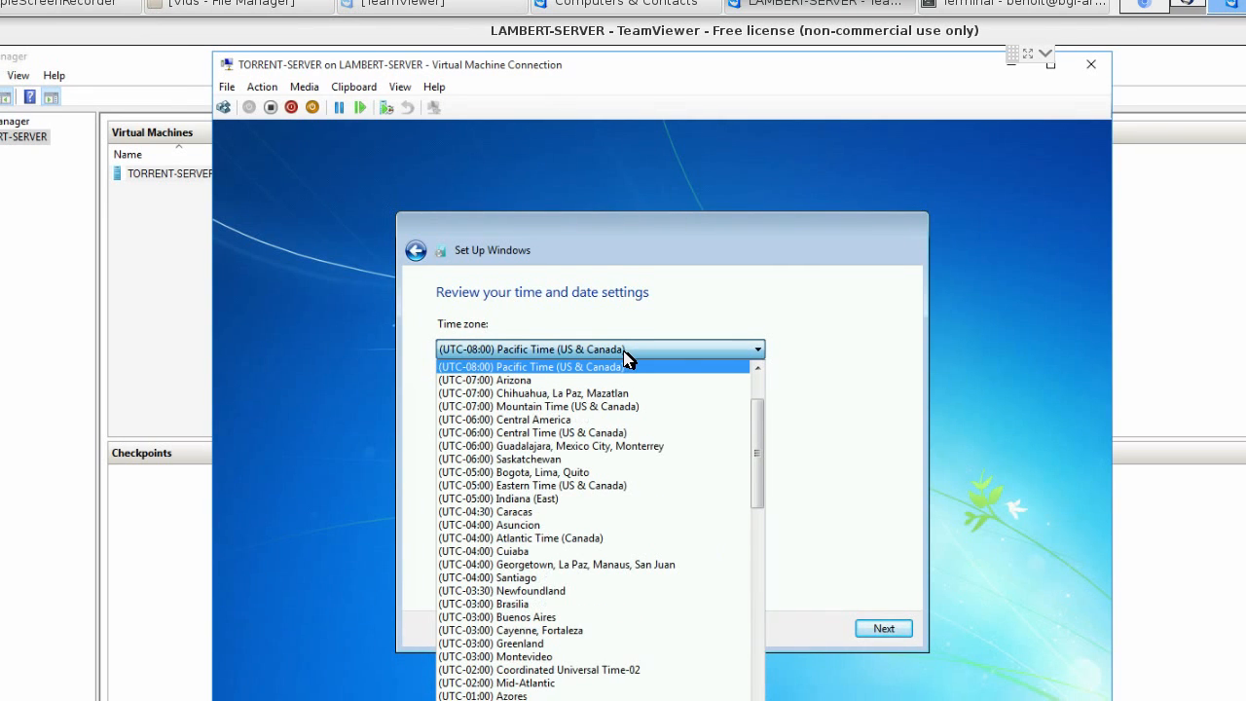
click(624, 360)
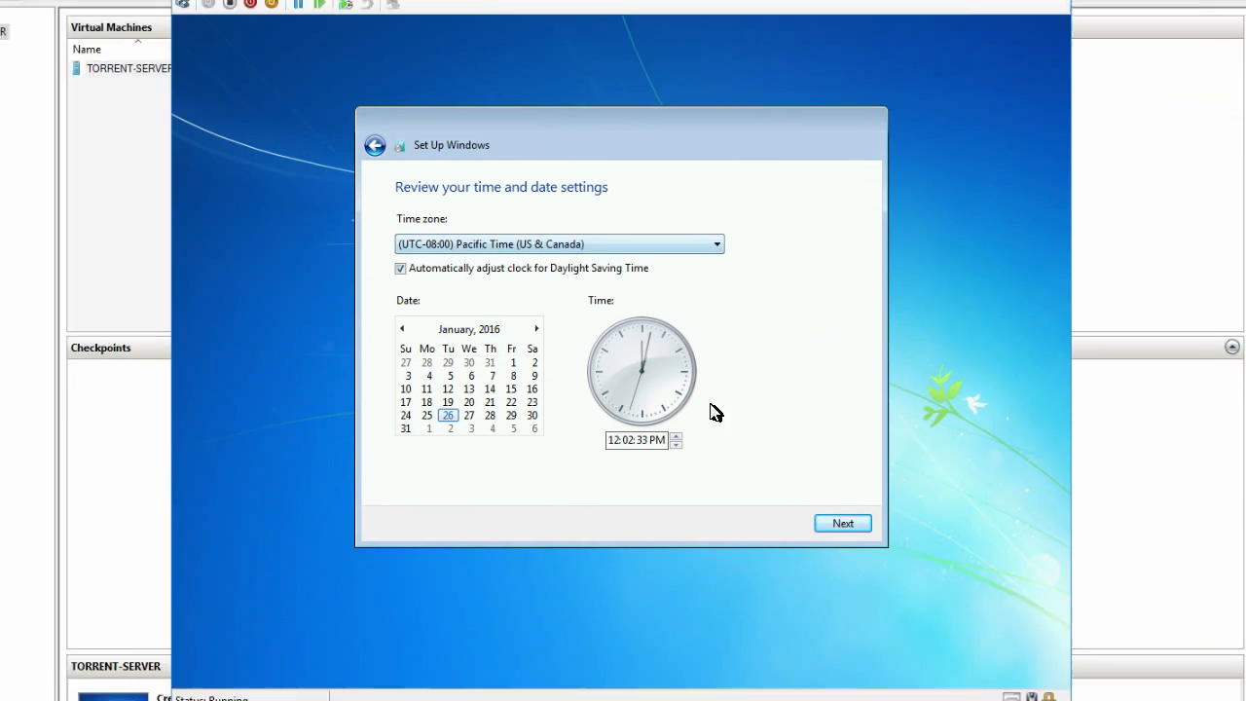
click(866, 542)
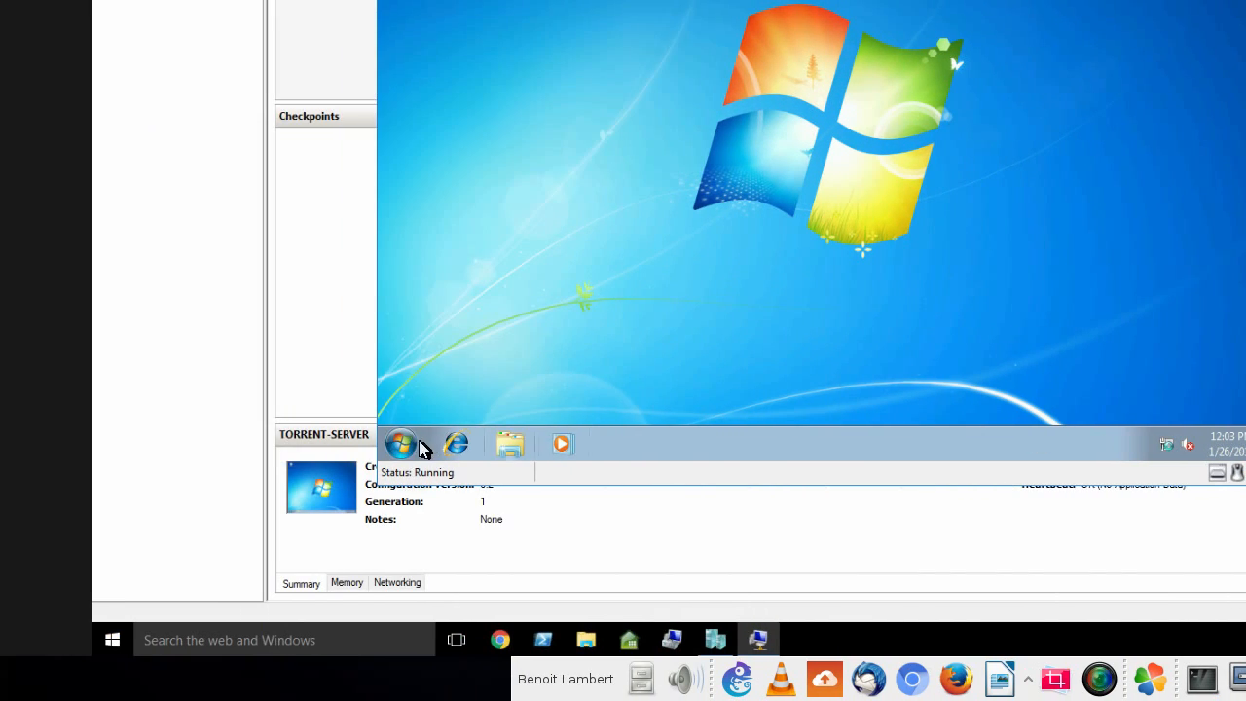
- Test the virtual machine's internet access in Internet Explorer, postponing the browser's first-run setup, and close all its tabs
click(413, 443)
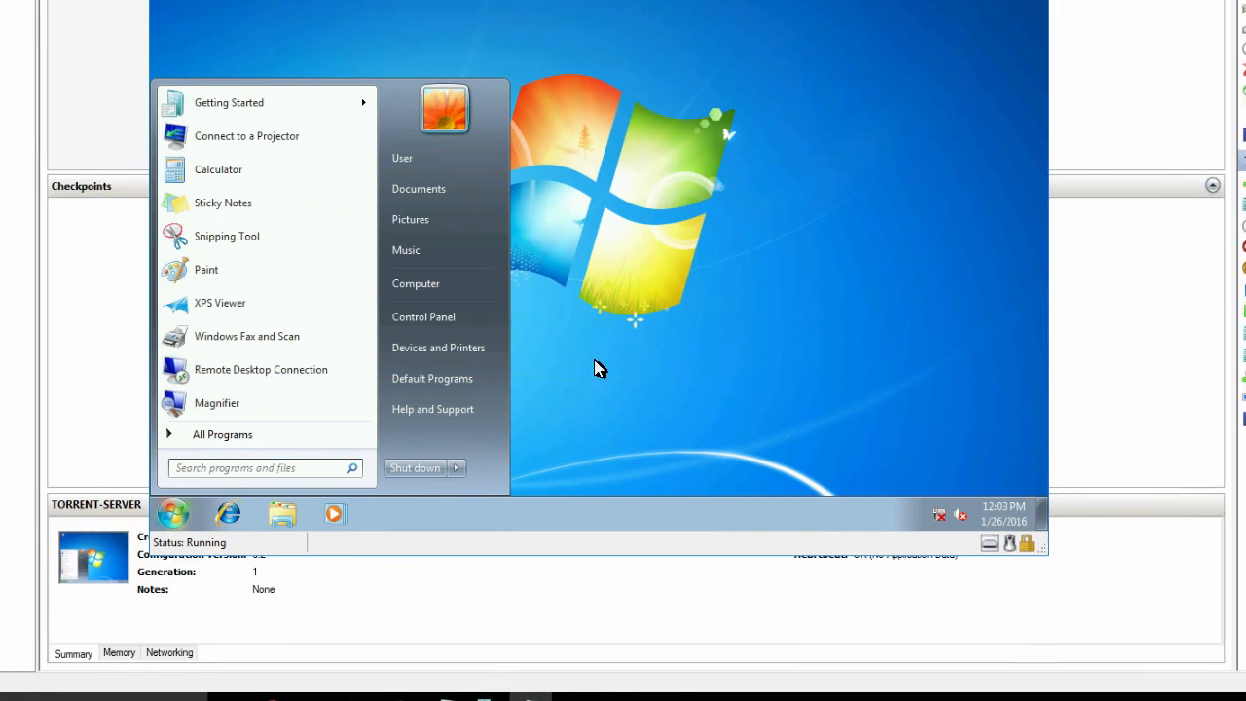
click(823, 290)
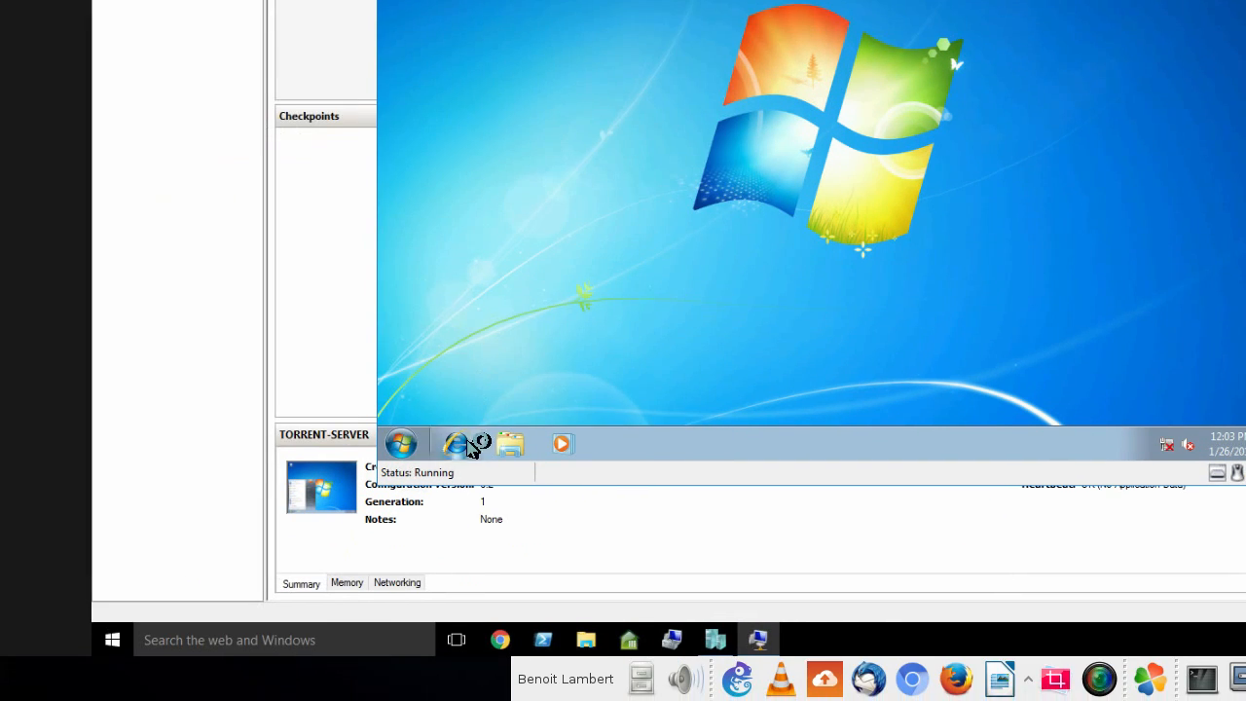
click(470, 445)
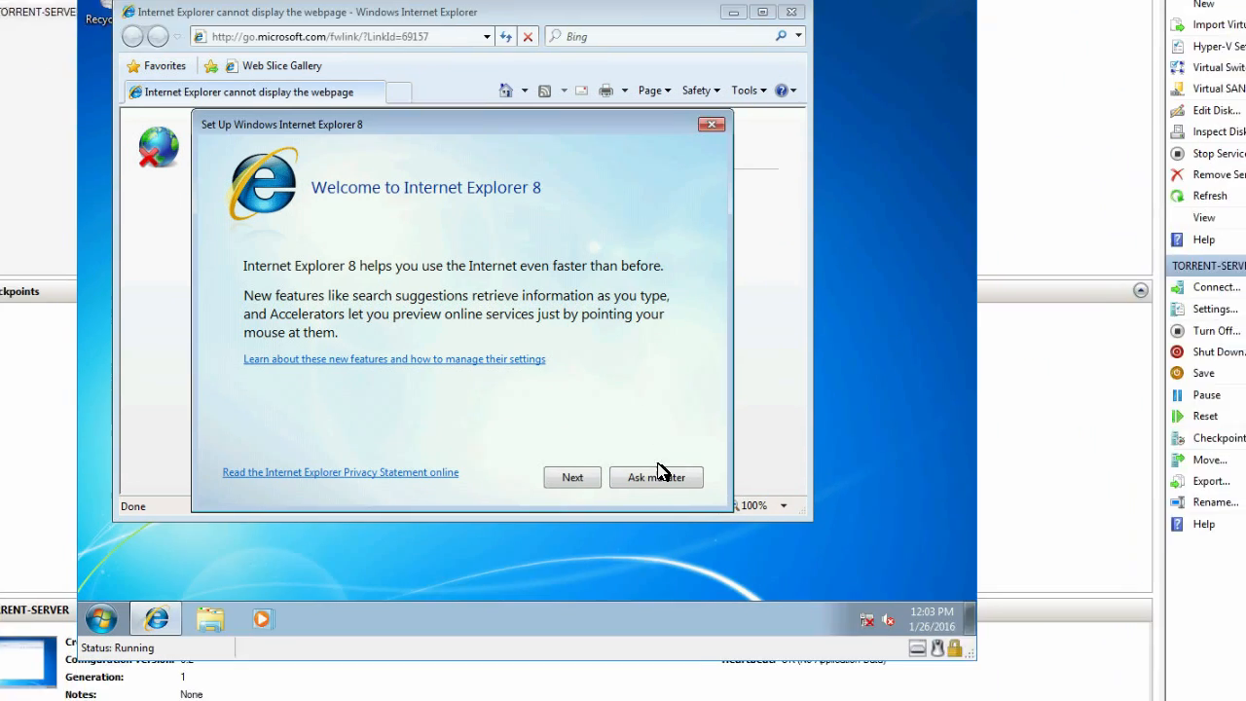
click(667, 518)
click(802, 53)
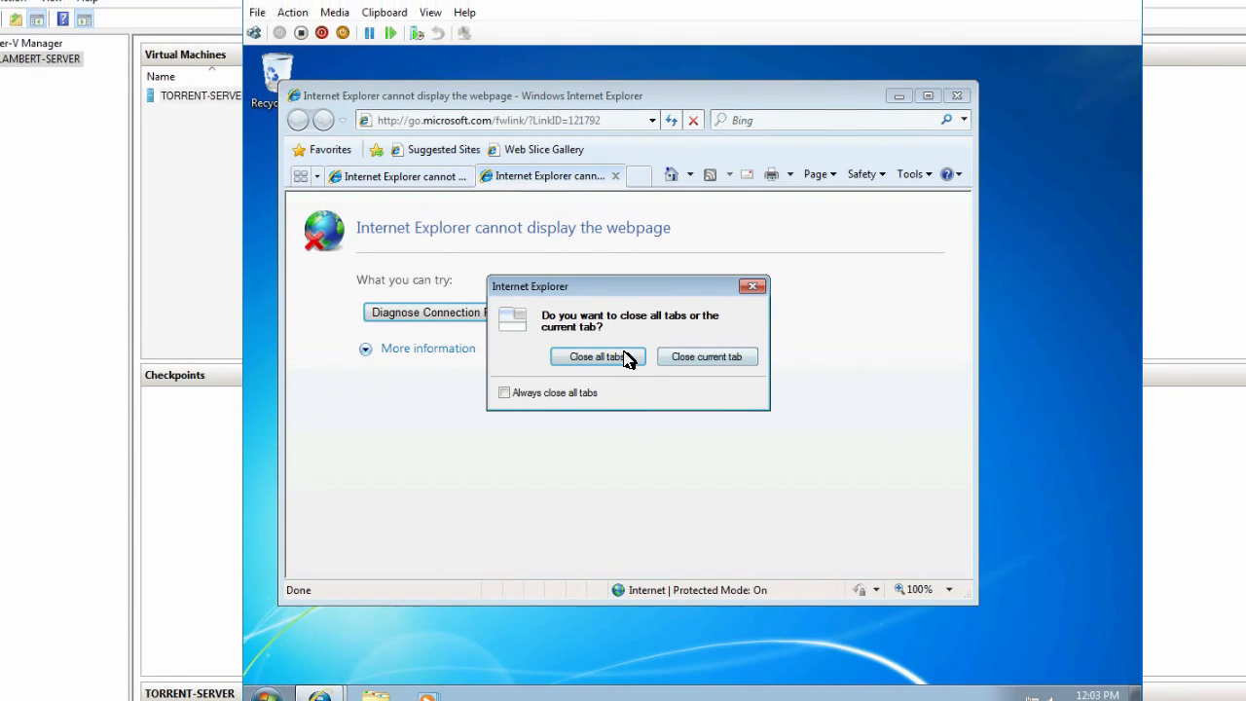
click(287, 448)
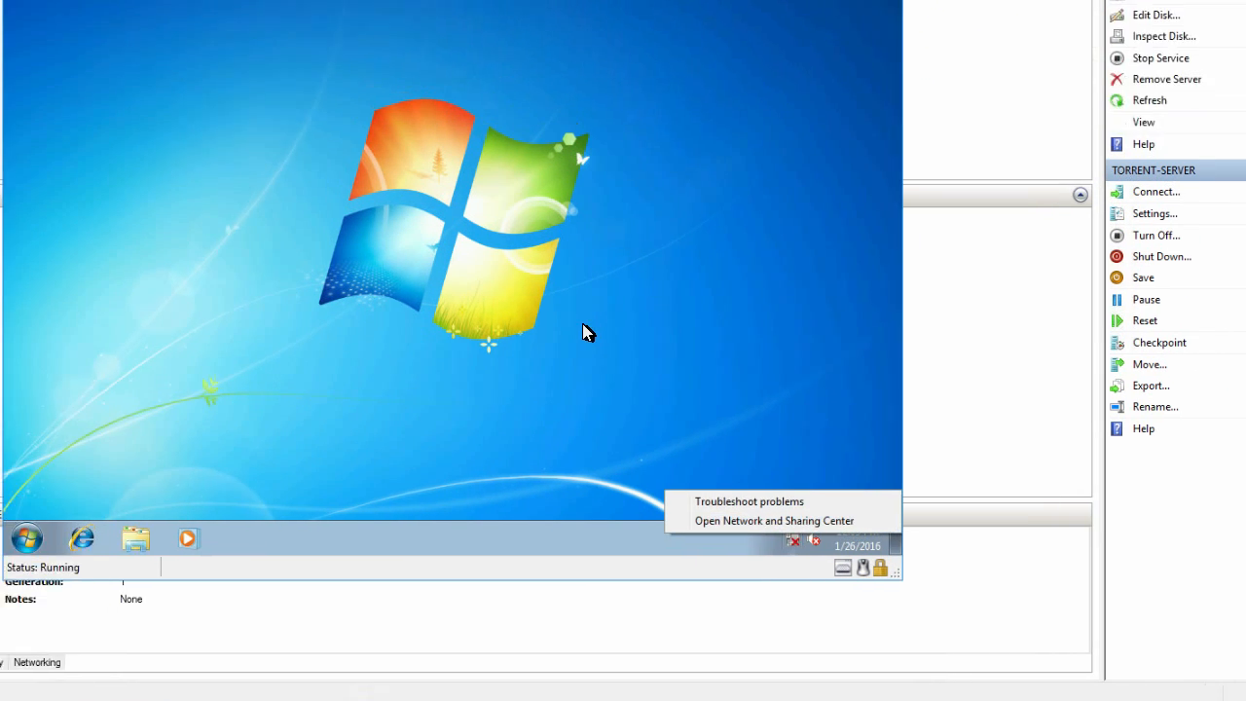
- Check the host's network adapters, including vEthernet (VM-EXTERNAL), and close the network windows and Virtual Switch Manager
click(327, 167)
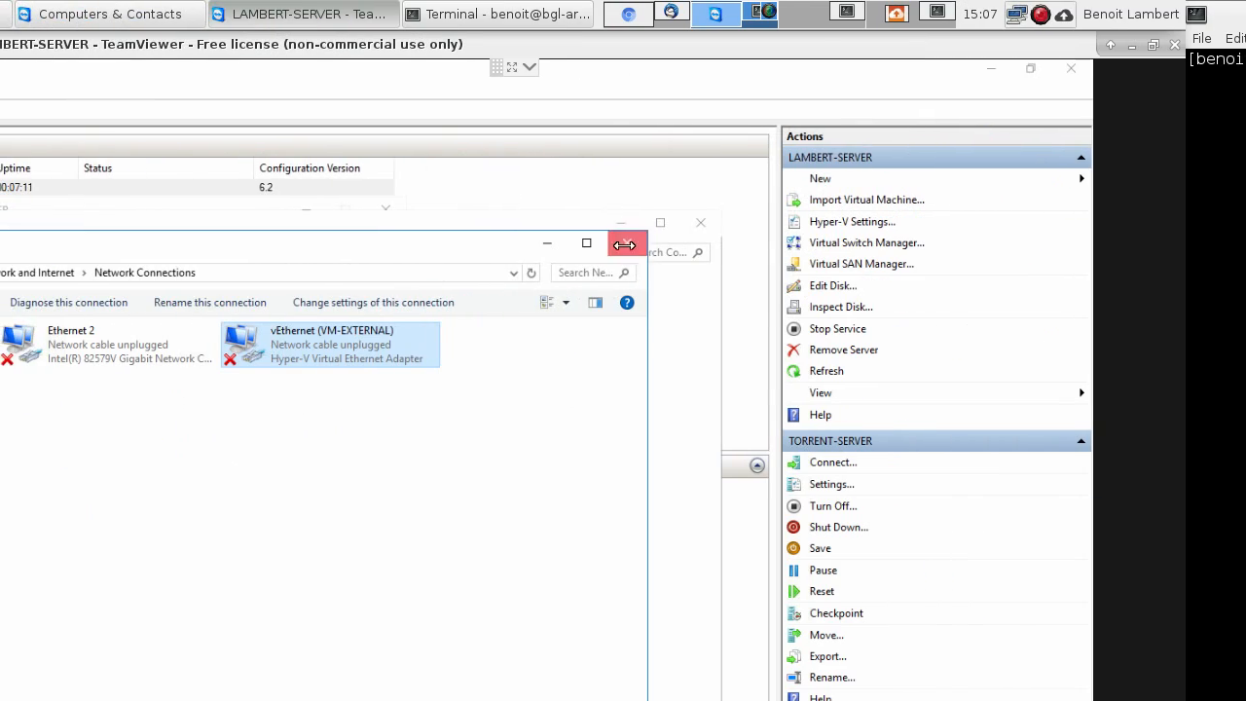
click(623, 244)
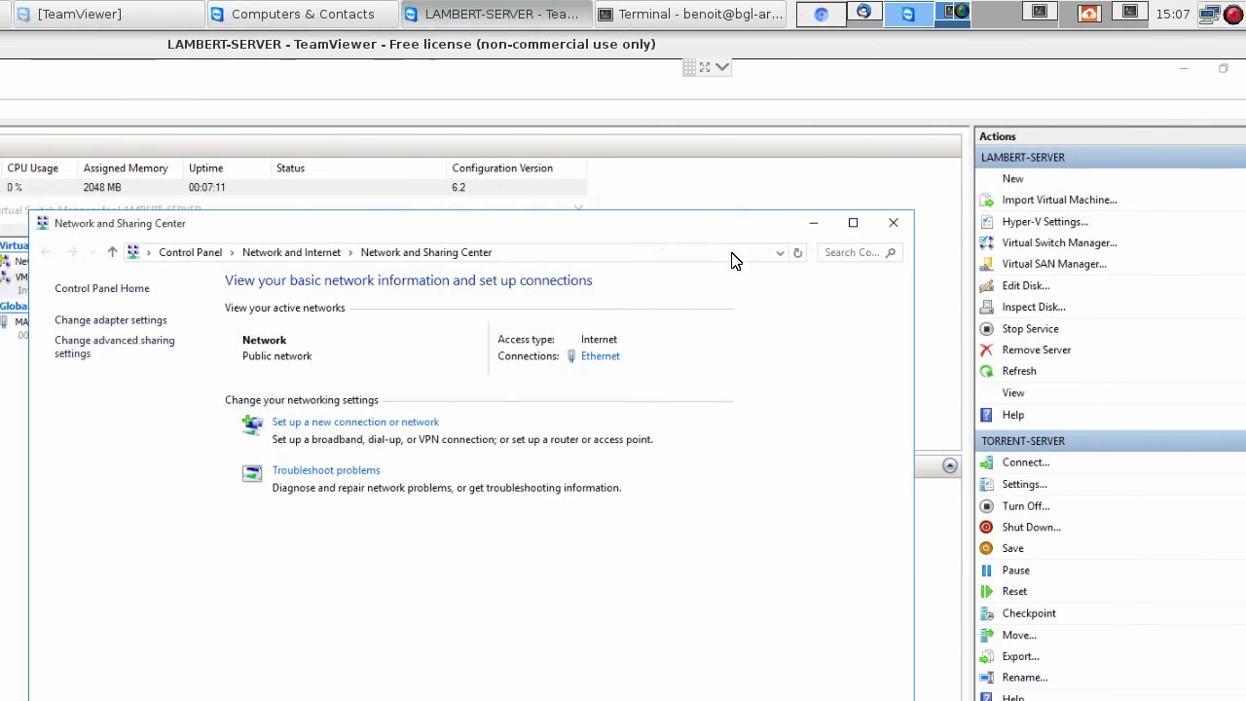
click(699, 221)
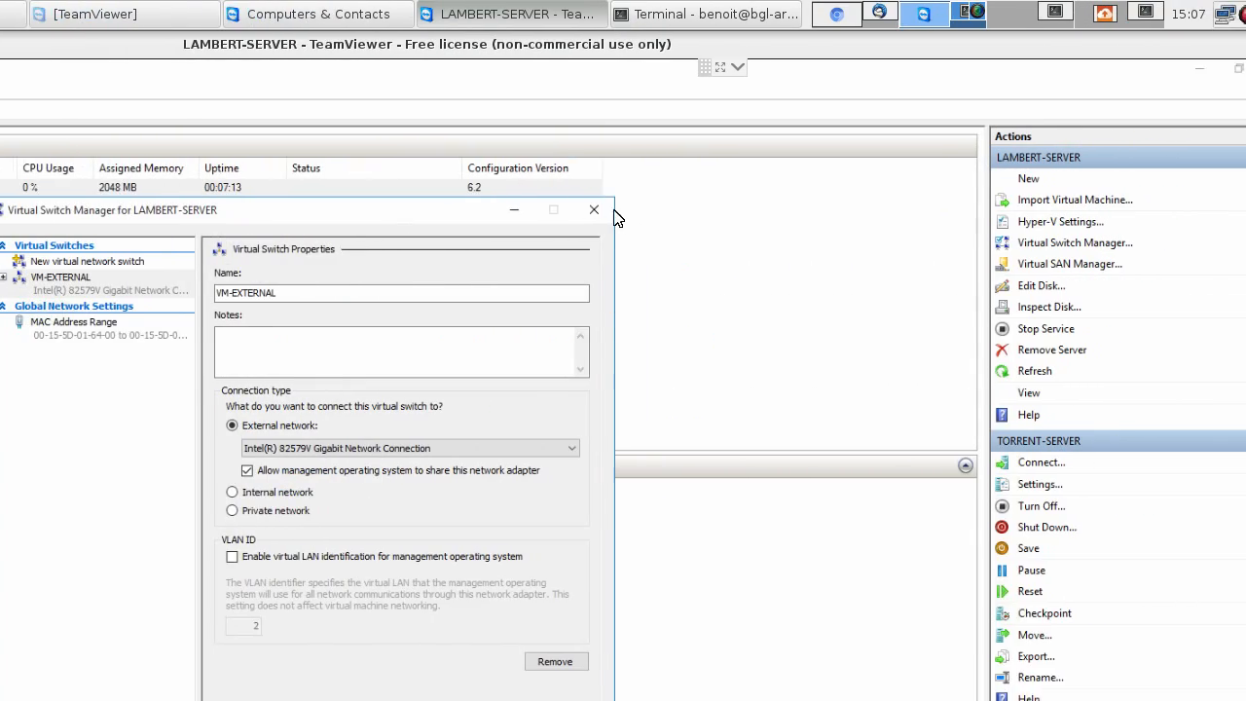
click(651, 209)
- Close the TORRENT-SERVER connection and bind the VM-EXTERNAL virtual switch to the Realtek PCIe GBE Family Controller
double_click(477, 189)
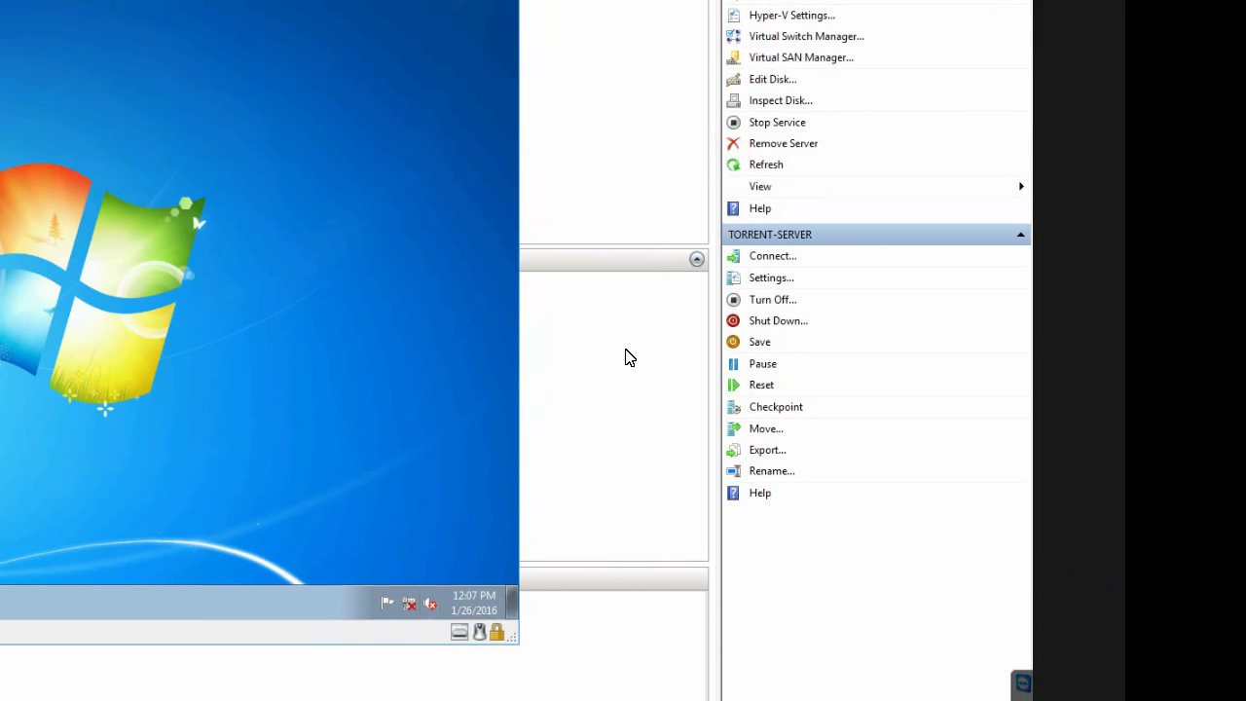
click(920, 195)
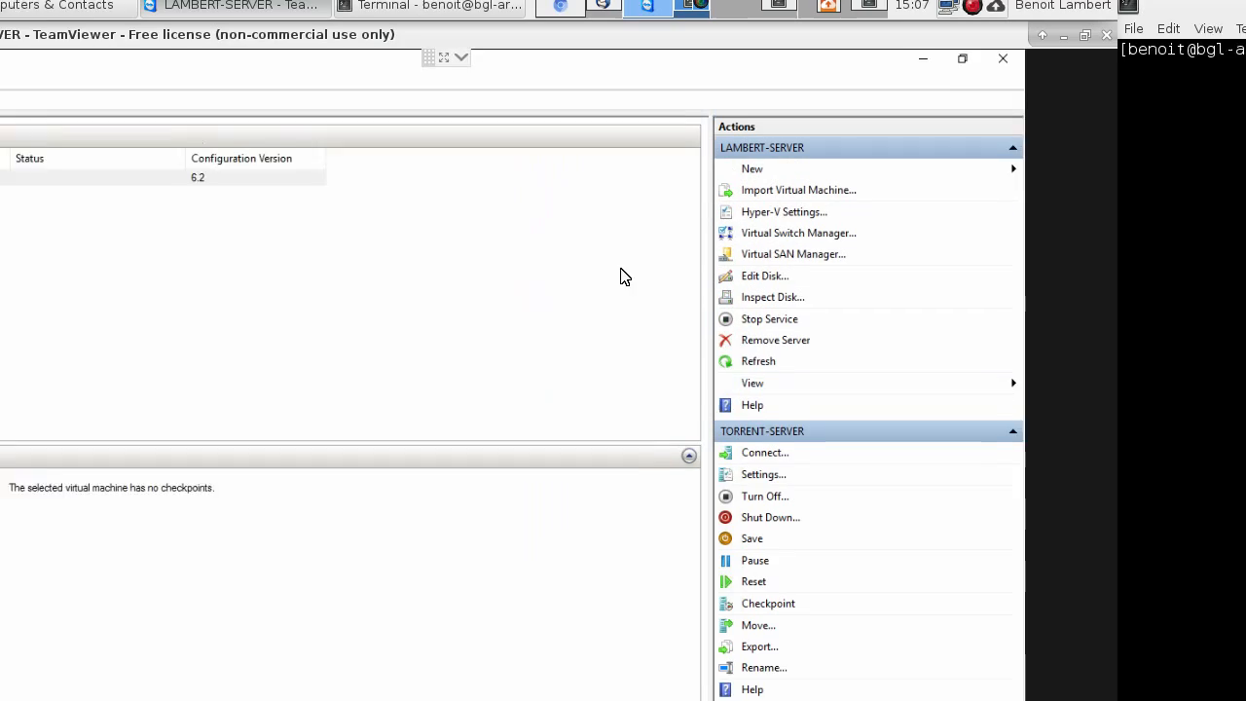
click(627, 245)
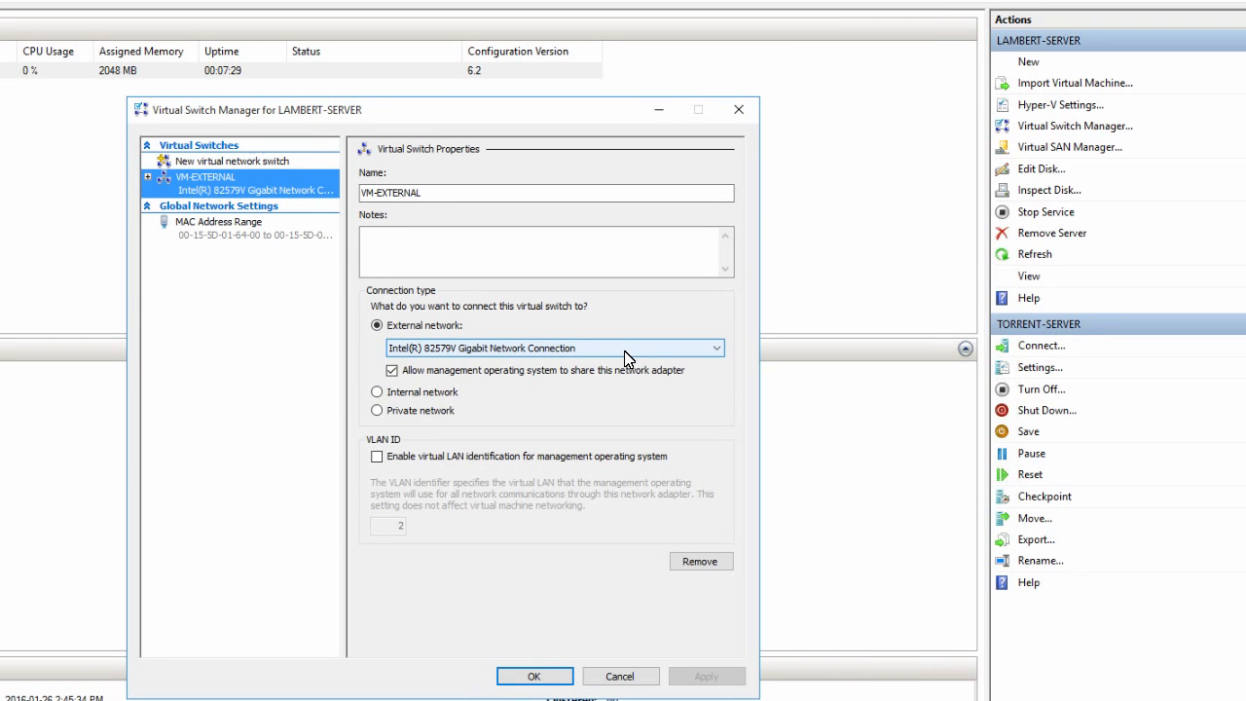
click(625, 352)
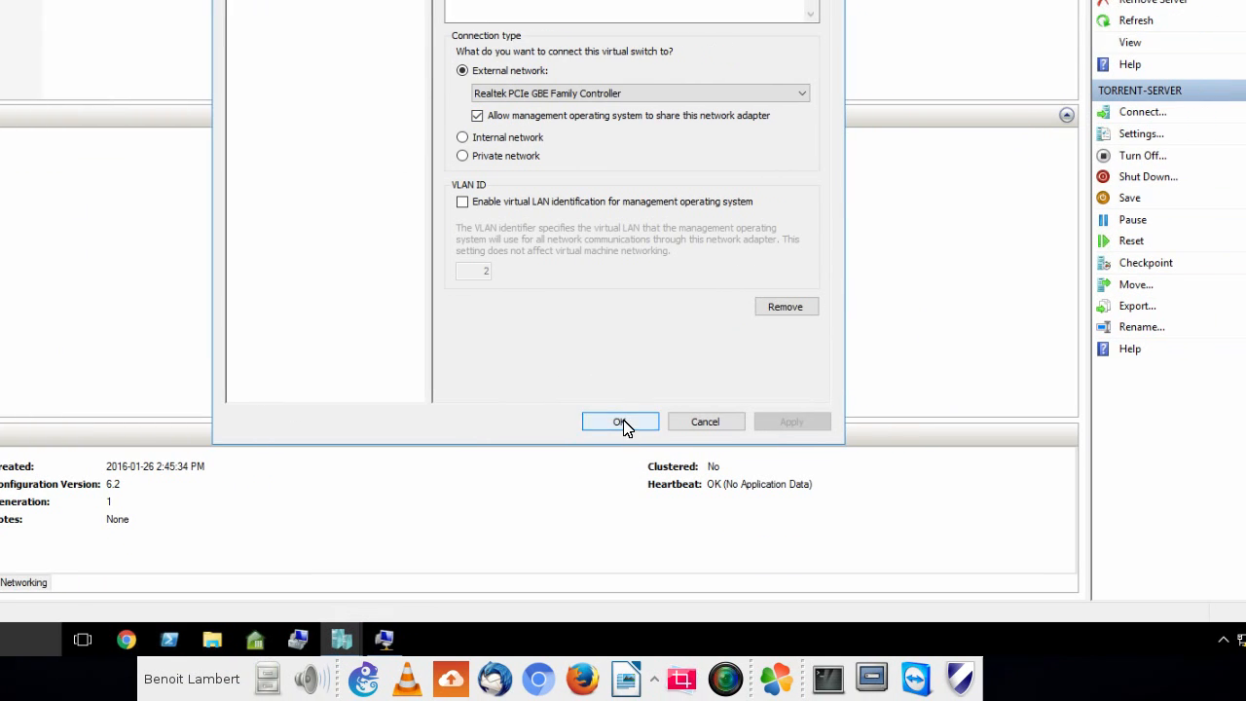
click(621, 422)
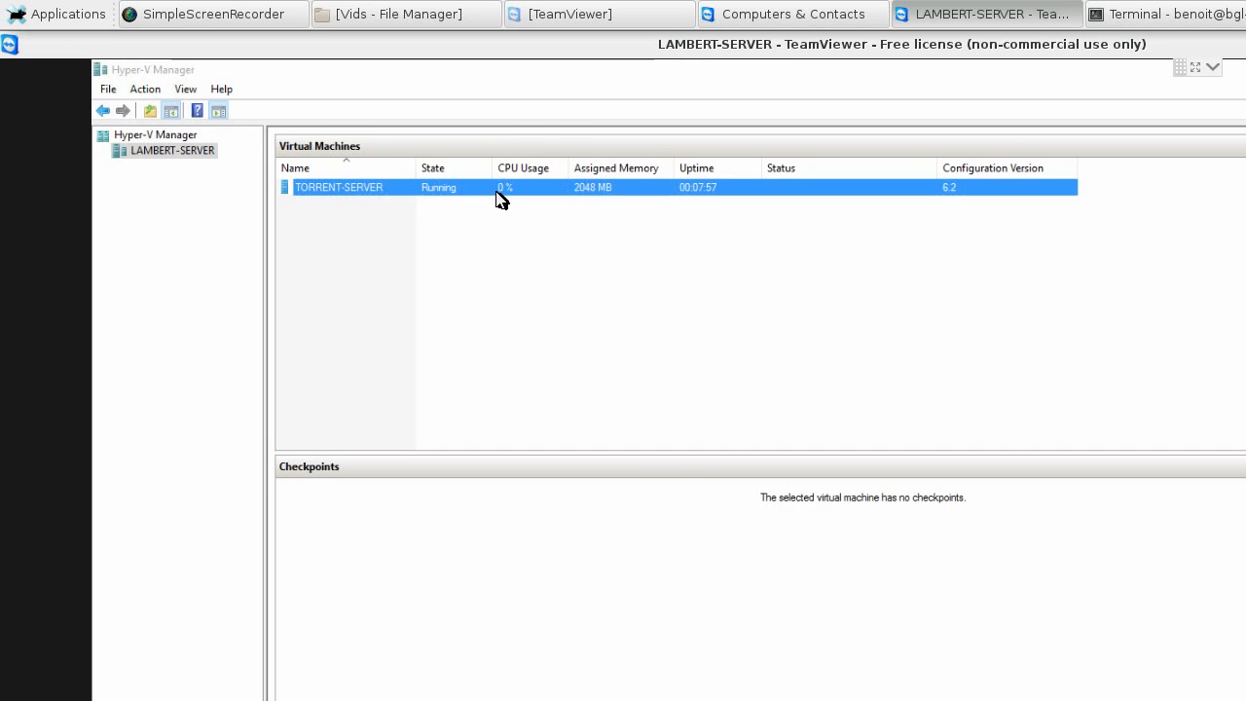
- Connect to TORRENT-SERVER and set the guest's network location to Work network
double_click(500, 198)
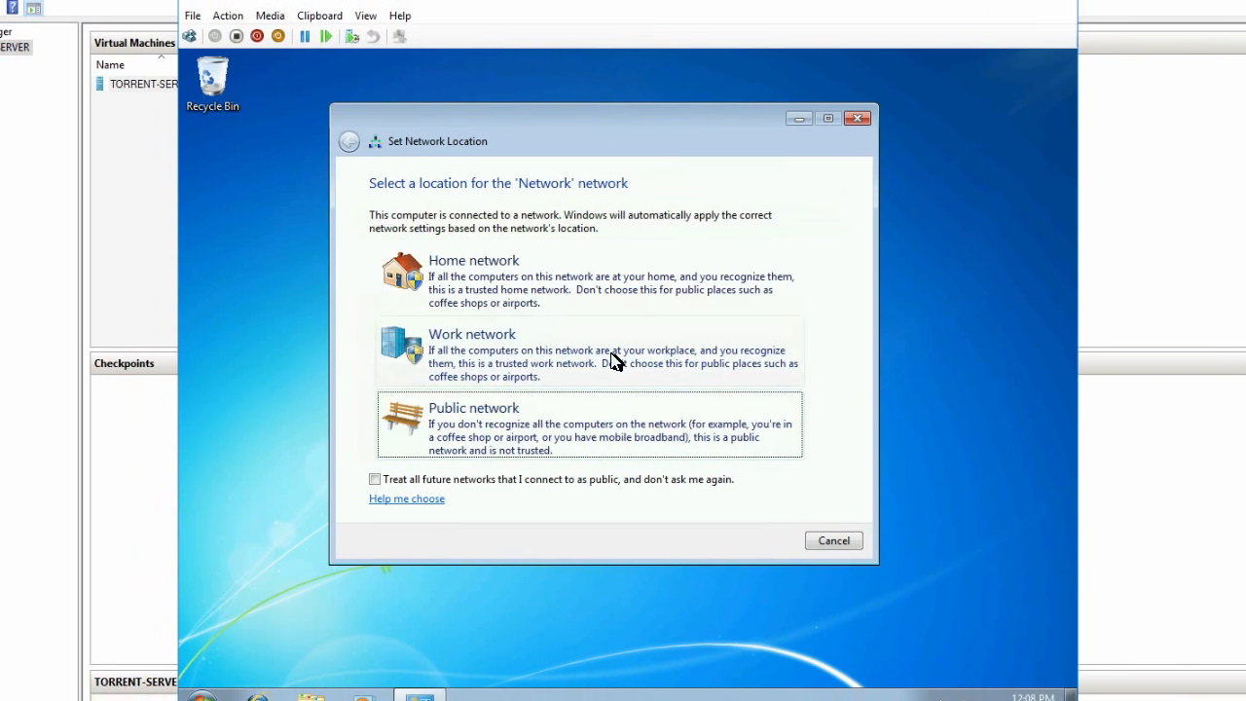
click(589, 304)
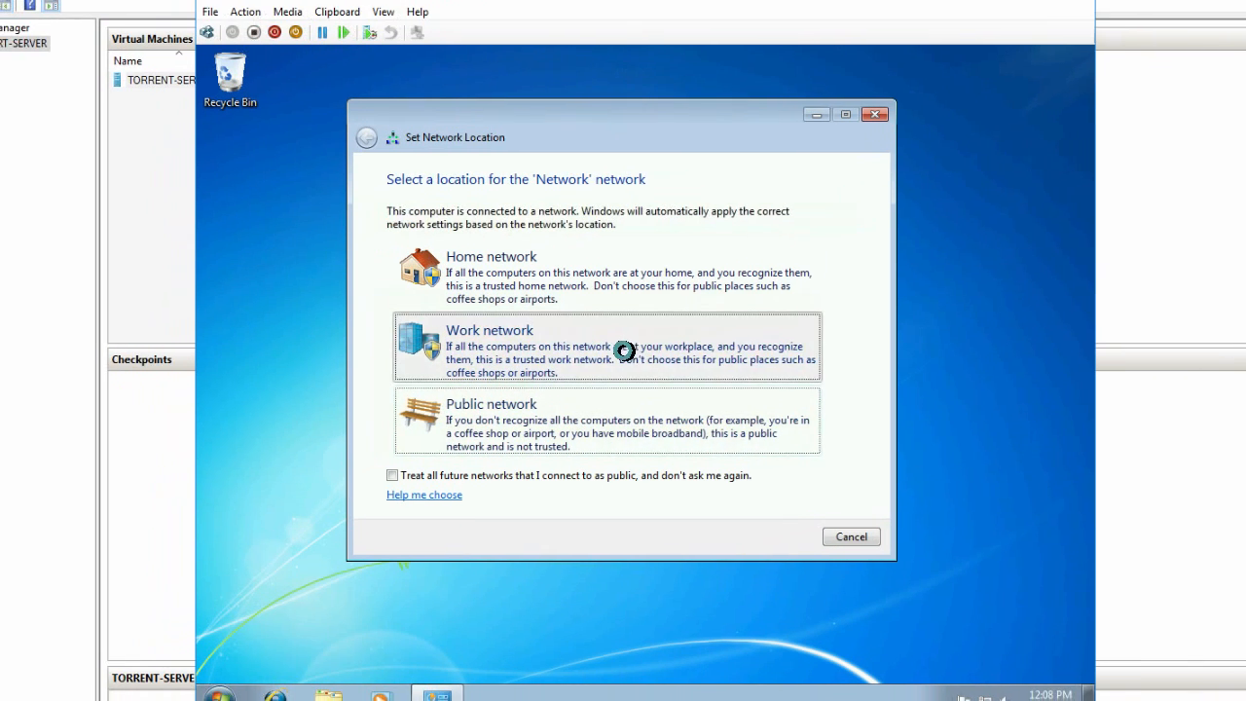
click(626, 352)
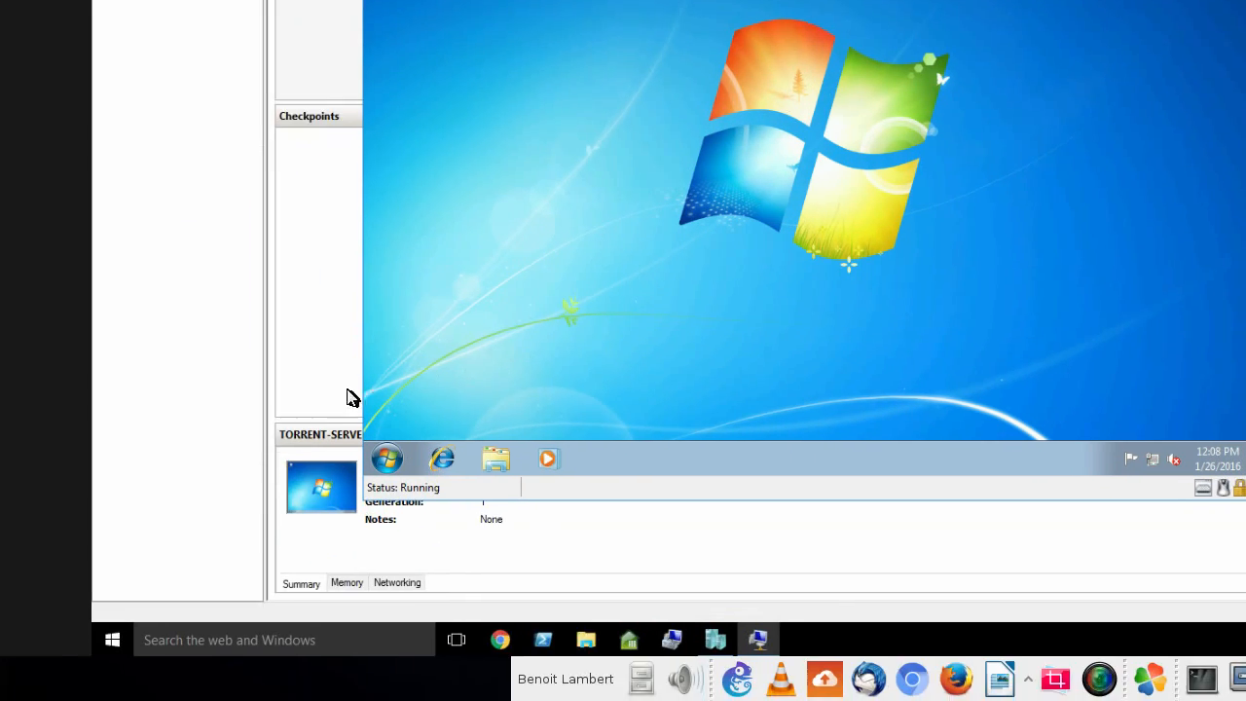
click(392, 466)
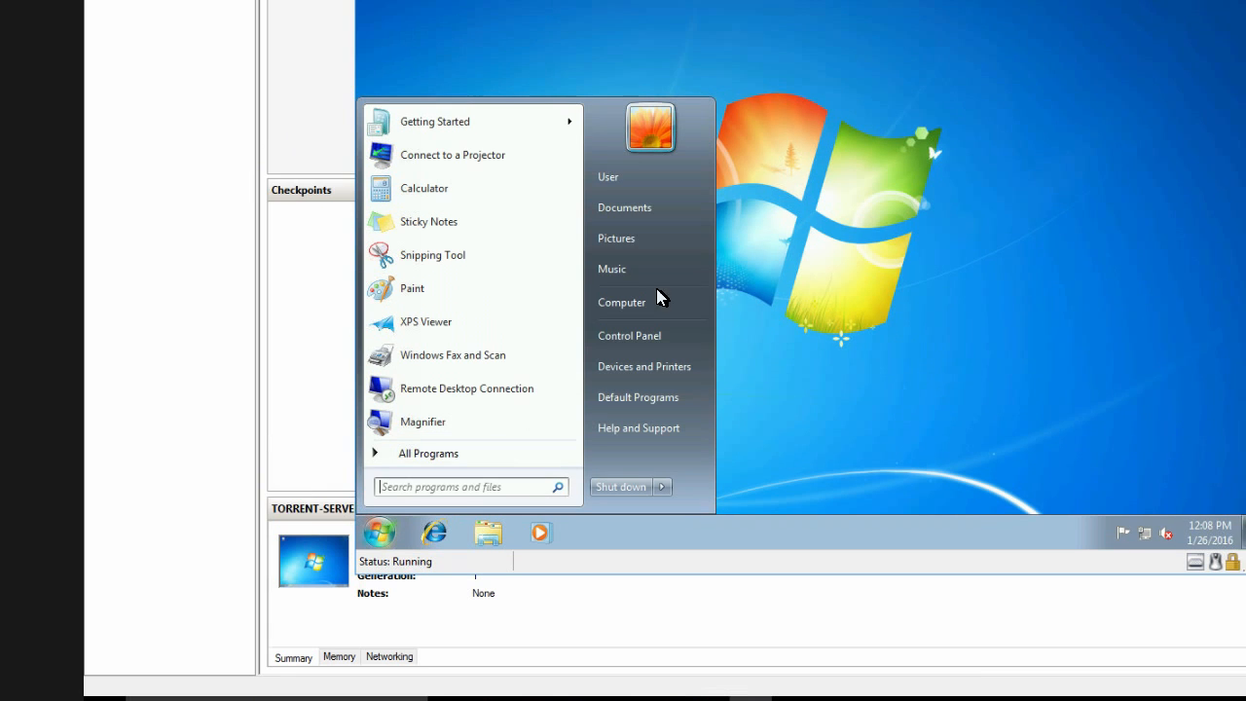
click(1027, 339)
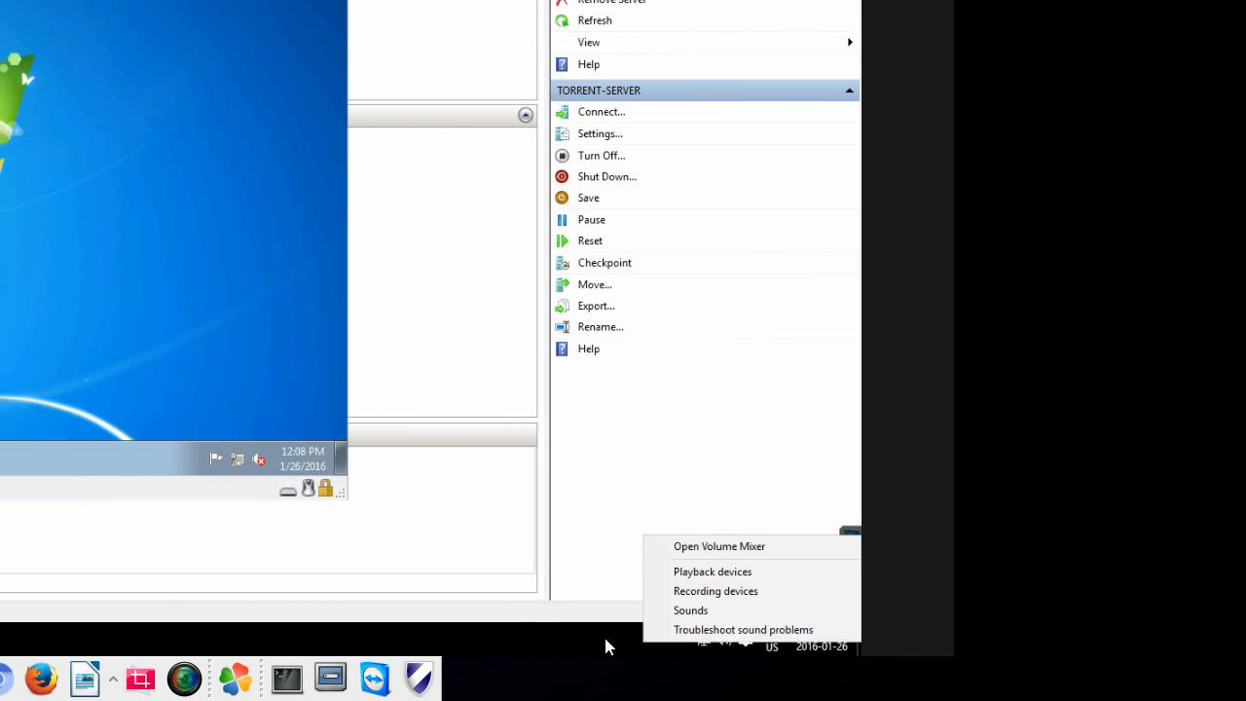
- Open the host's Network and Sharing Center and bring up its Network Connections
click(501, 637)
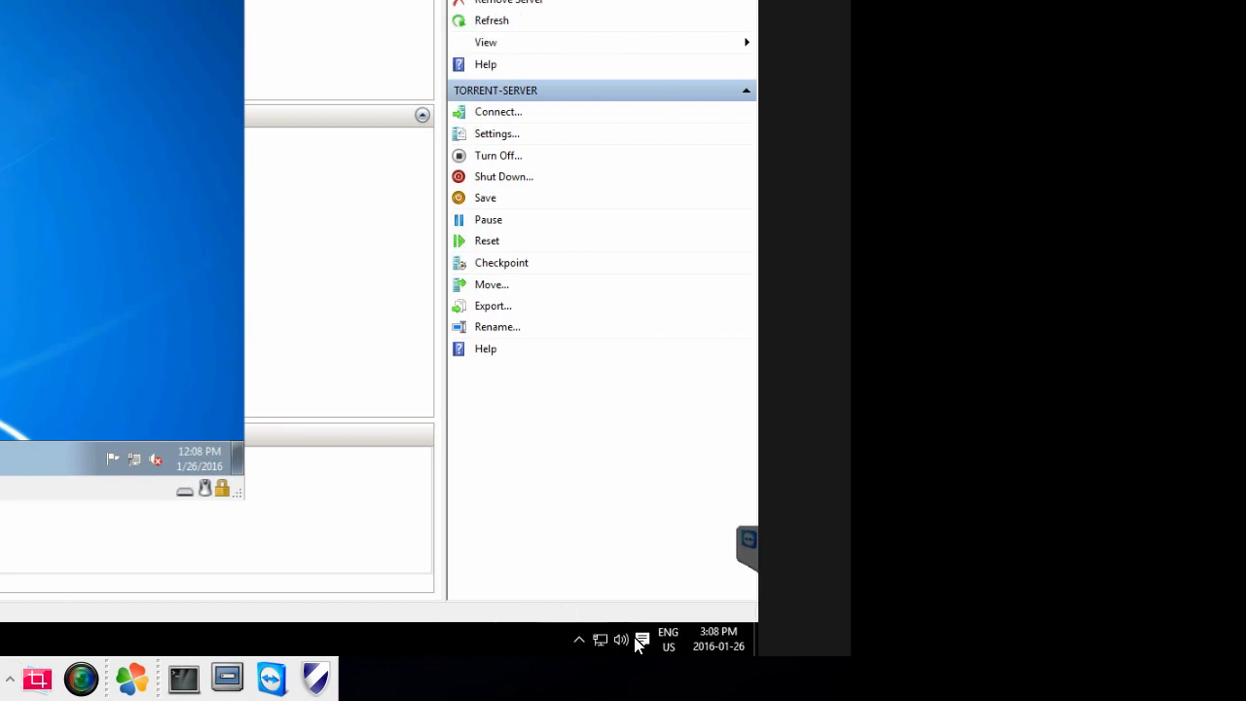
right_click(597, 641)
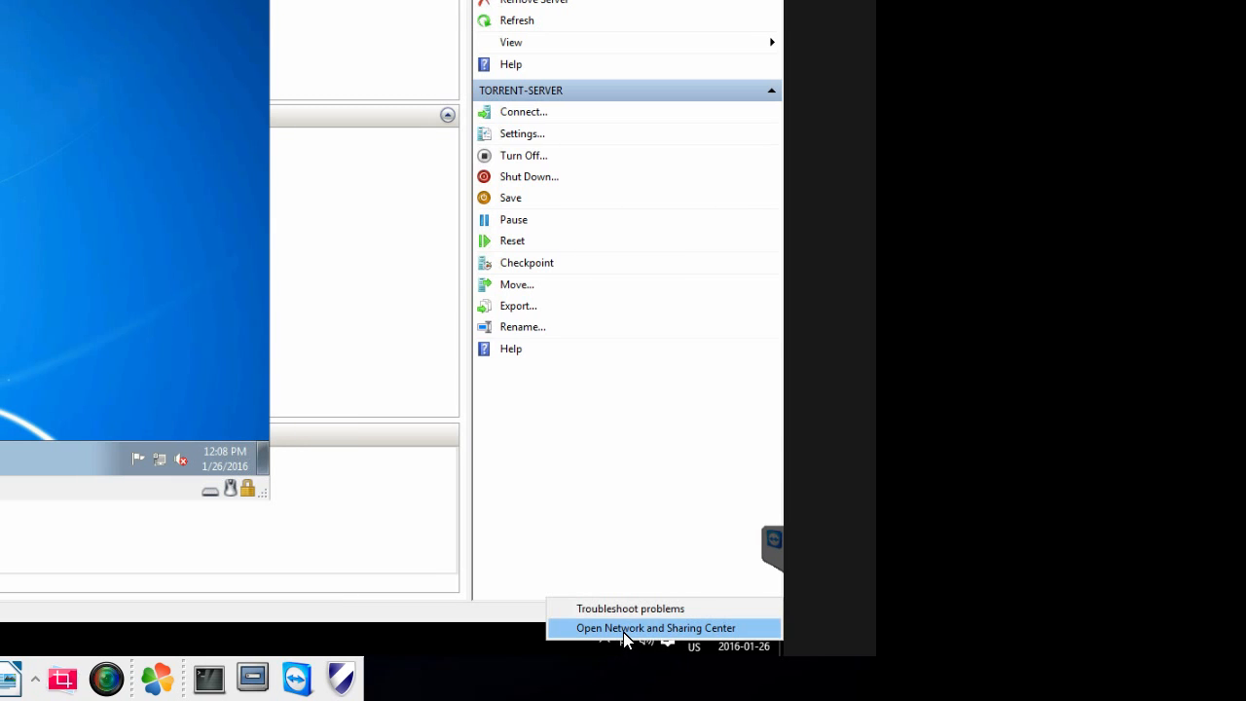
click(627, 630)
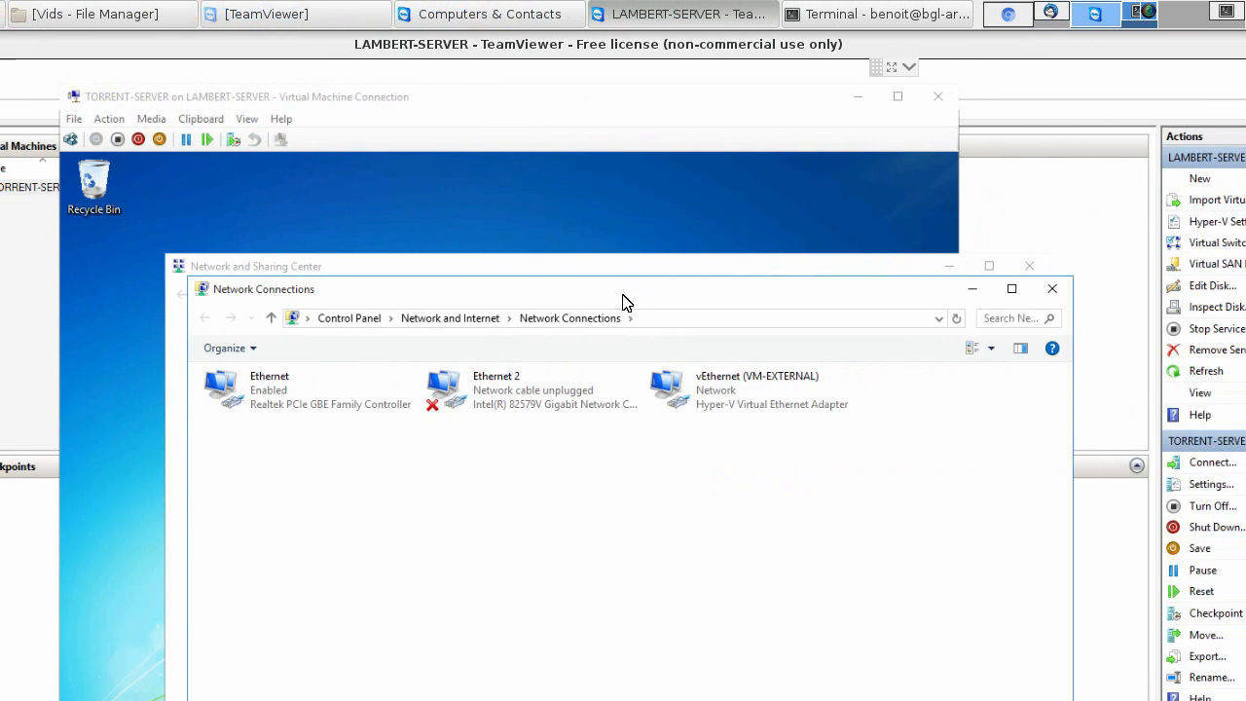
drag(926, 275, 846, 260)
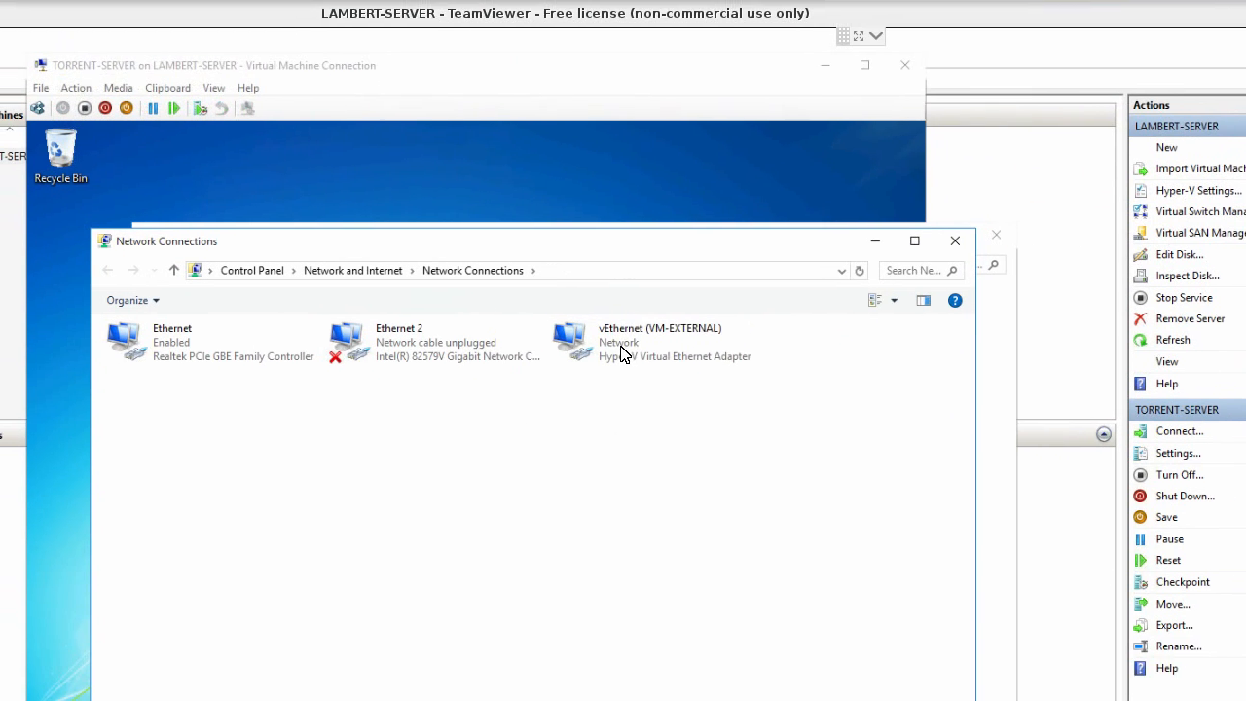
click(710, 380)
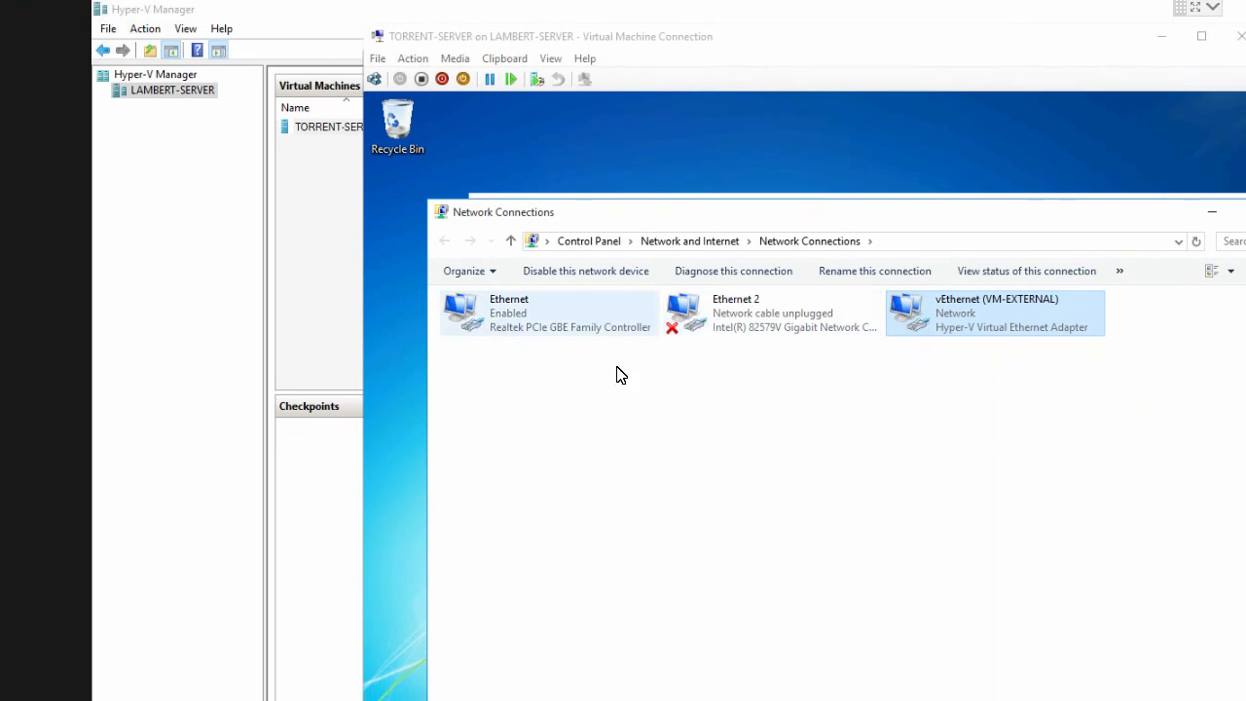
click(698, 388)
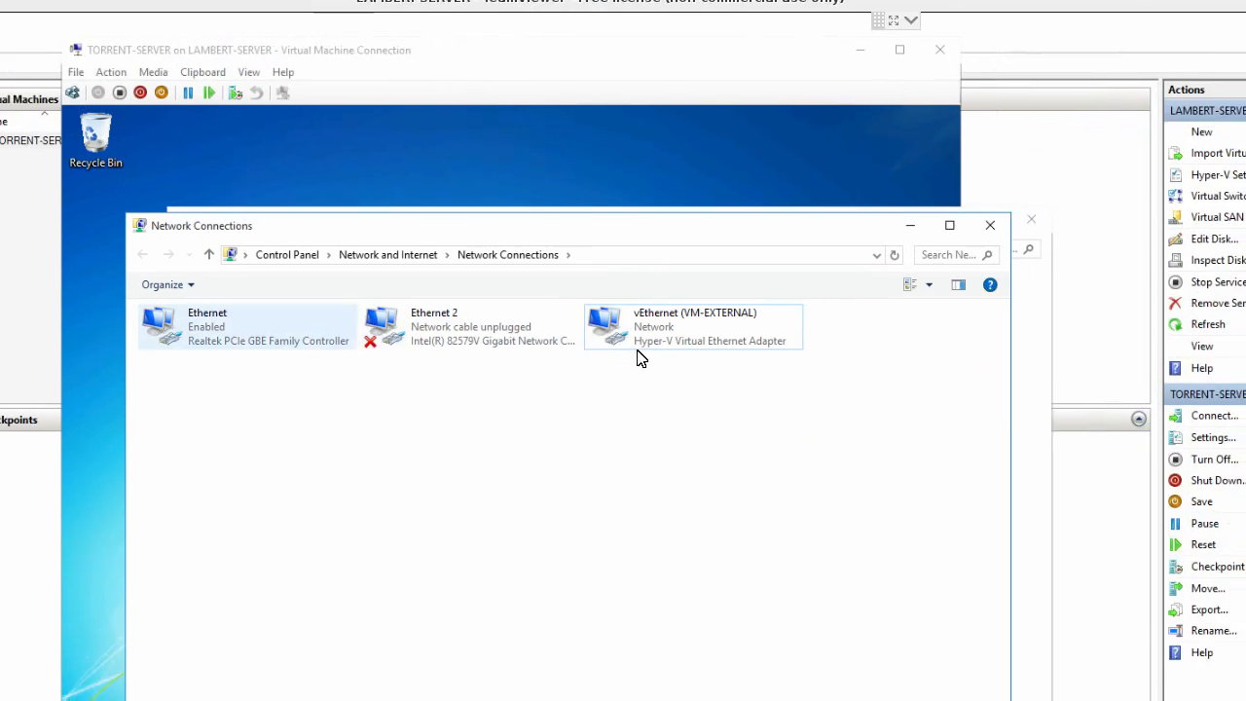
- Enter IPv4 address 192.168.1.100, subnet mask 255.255.255.0 and gateway 192.168.1.1 for vEthernet (VM-EXTERNAL), and close its properties
right_click(623, 331)
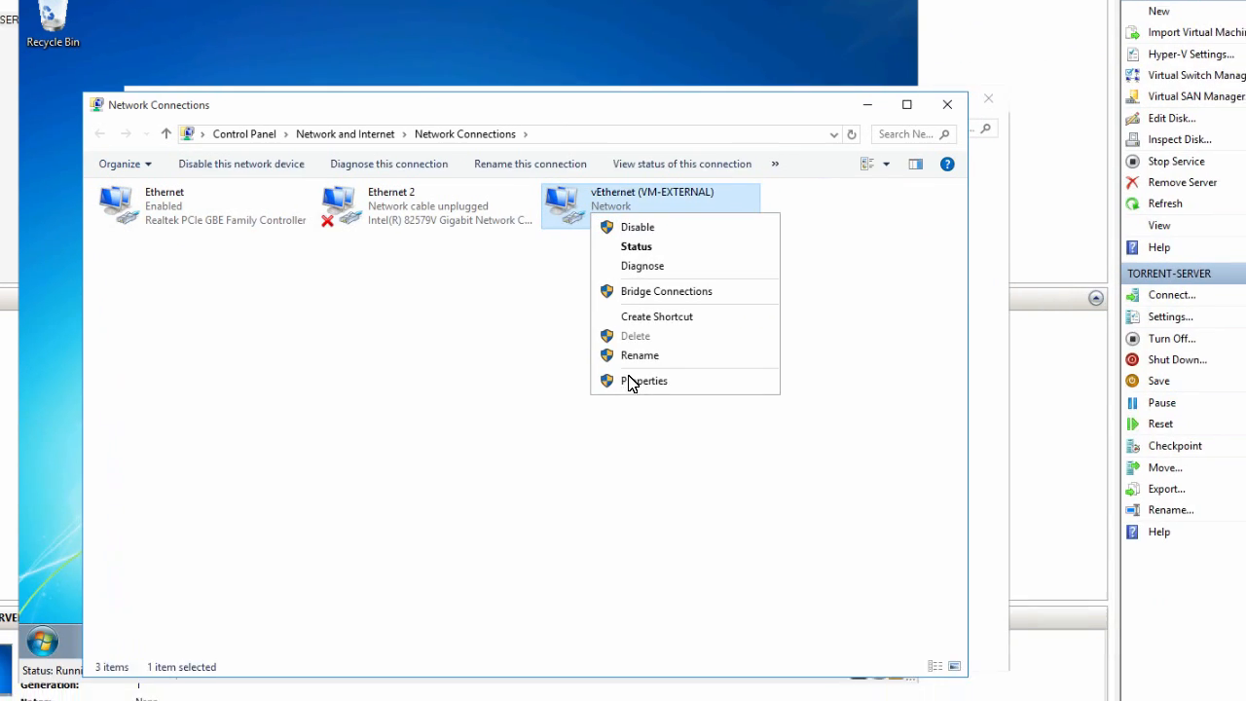
click(662, 504)
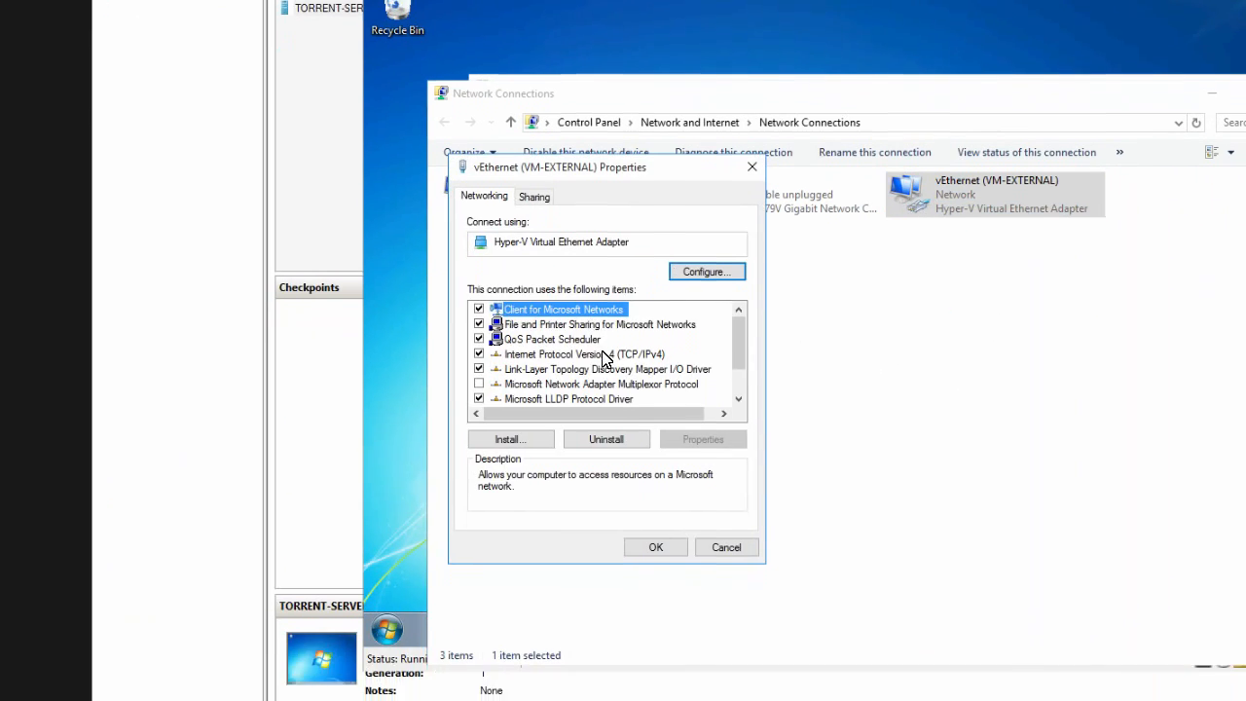
double_click(604, 353)
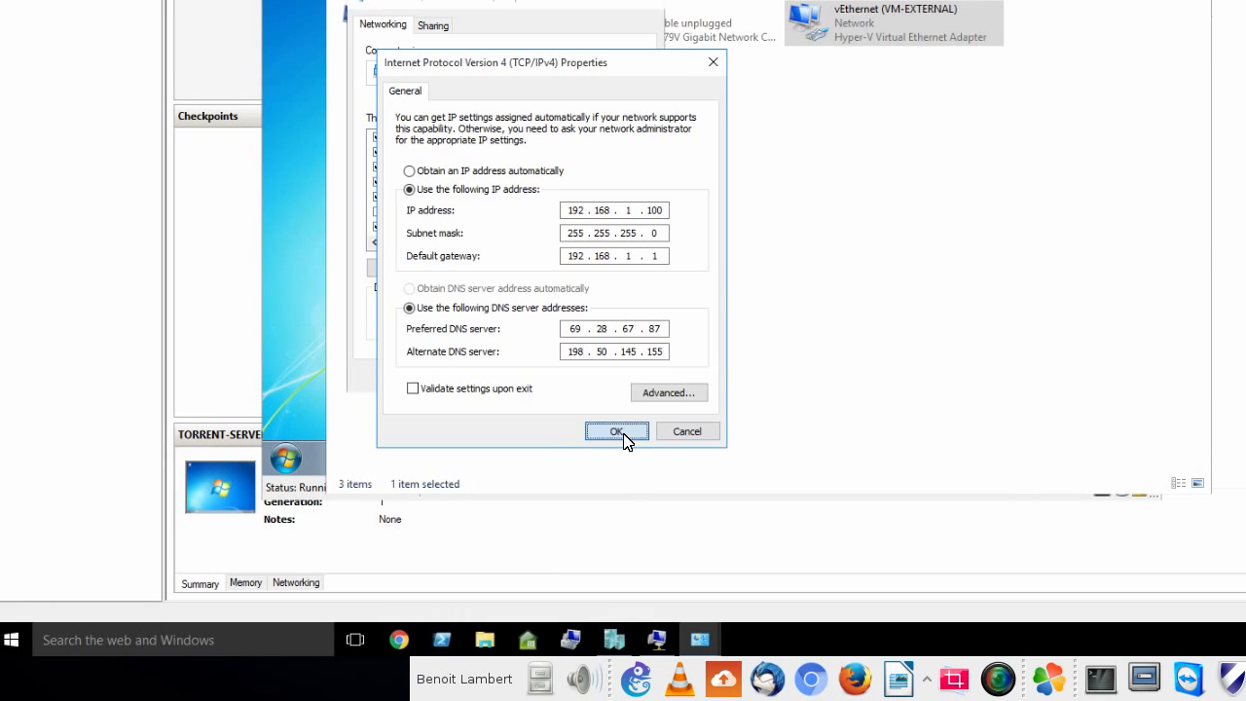
click(617, 432)
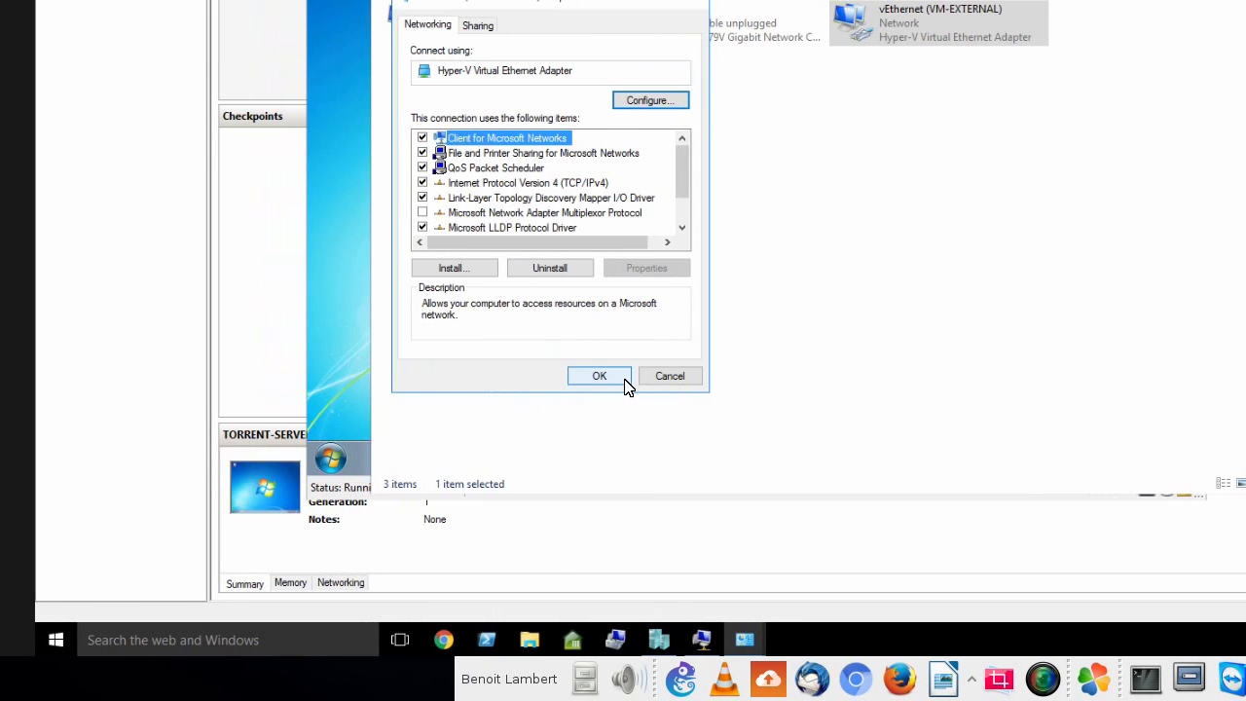
click(553, 377)
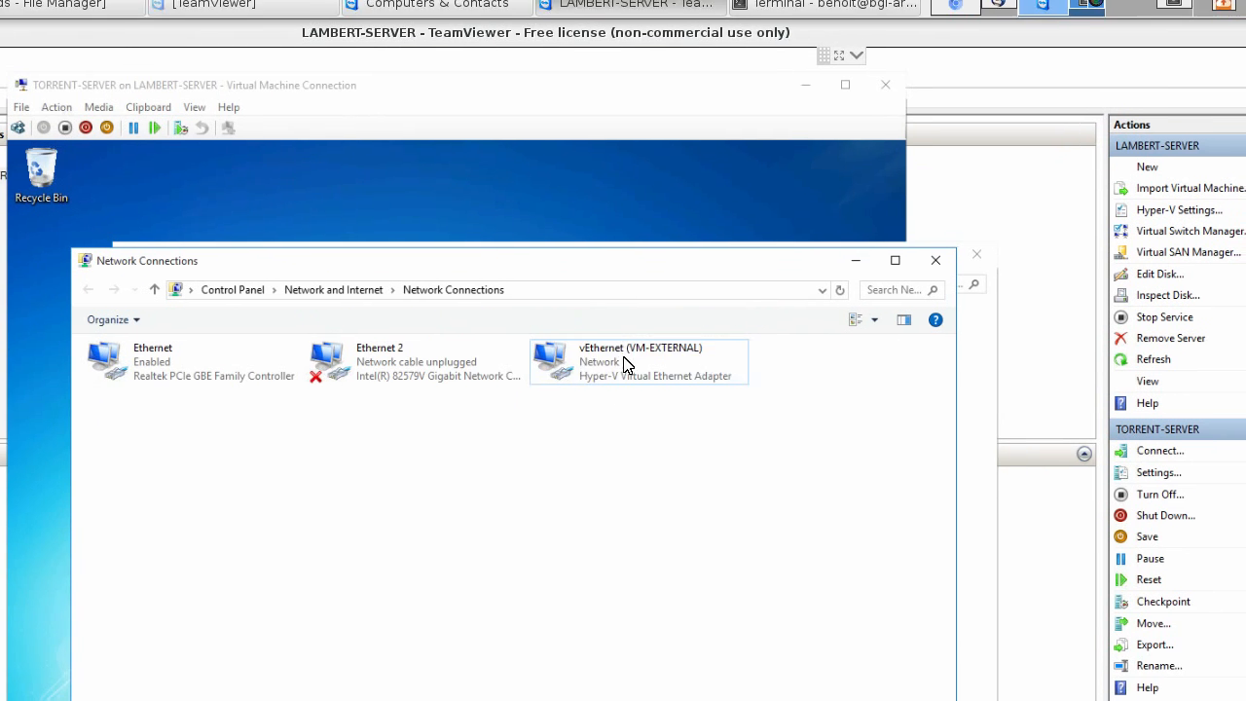
- Examine which protocols and services are enabled in the properties of the Realtek Ethernet adapter
click(624, 363)
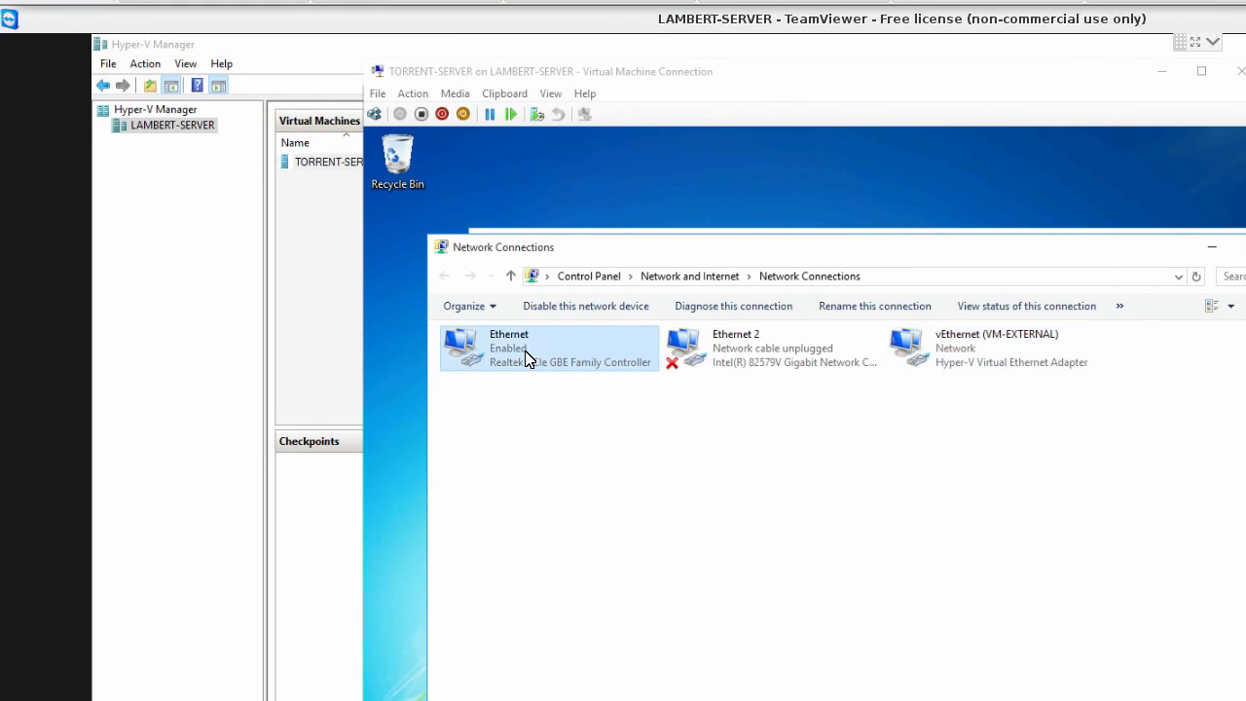
right_click(526, 358)
click(576, 517)
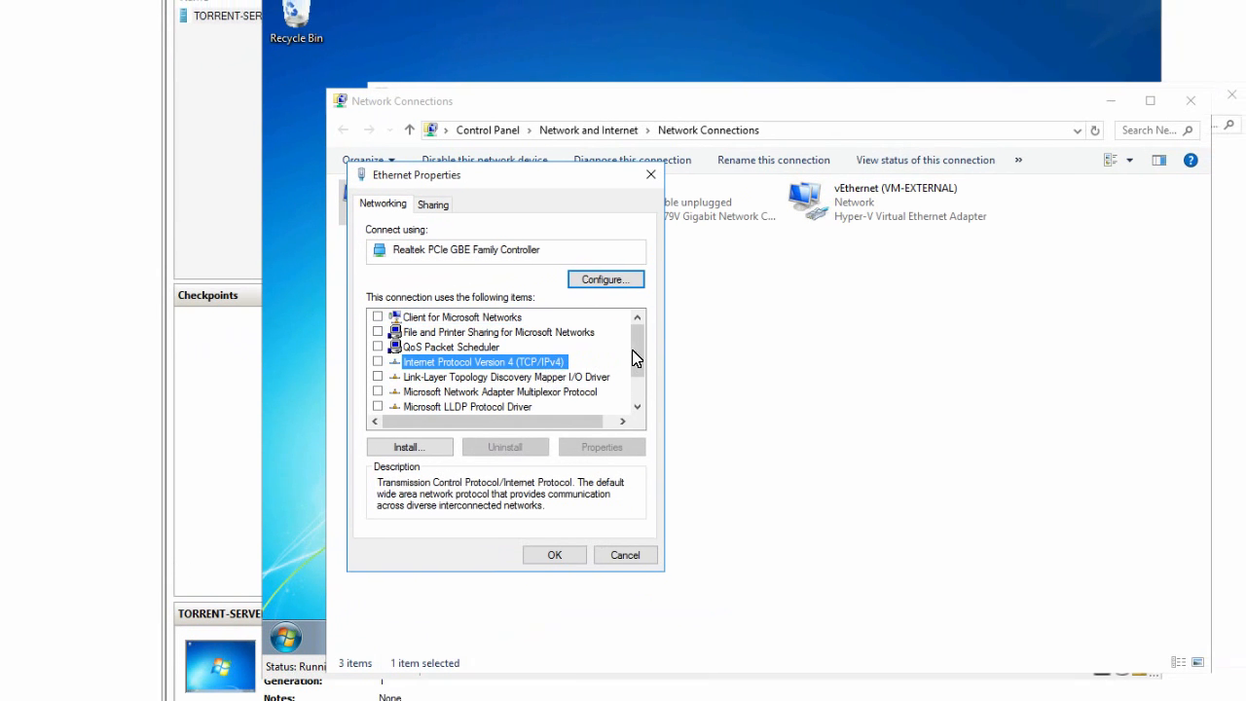
scroll(718, 362, down, 1)
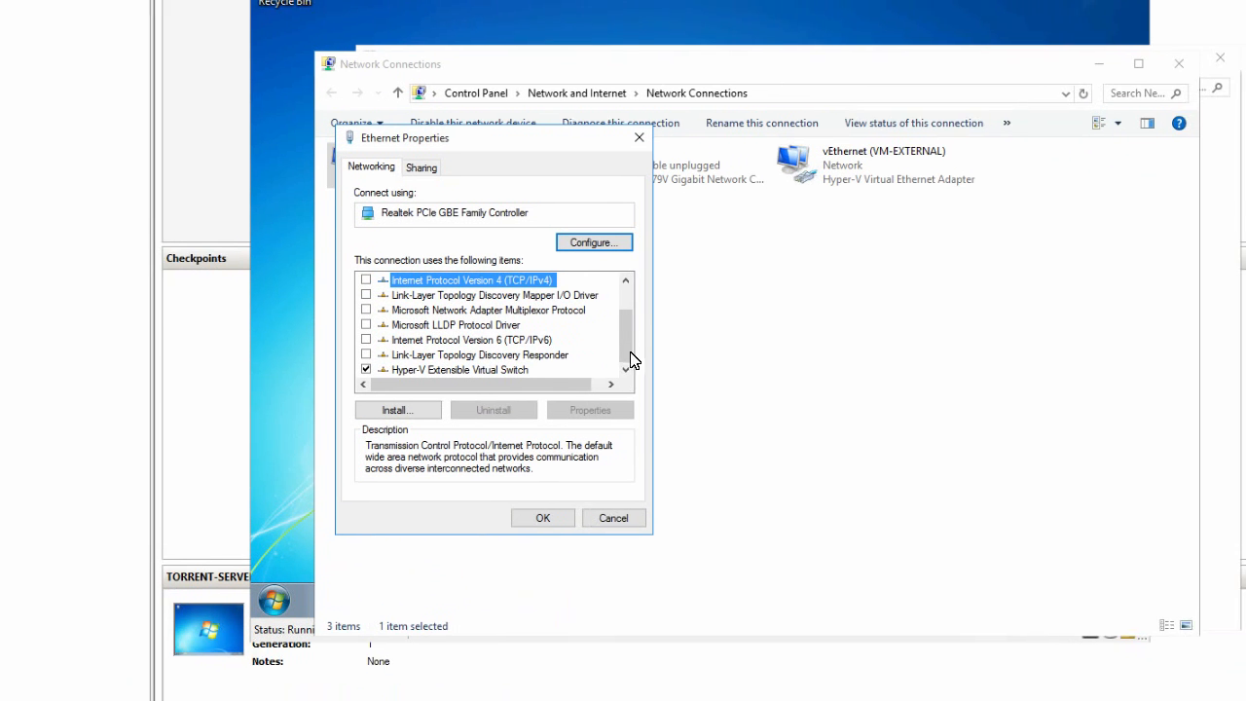
scroll(723, 341, up, 1)
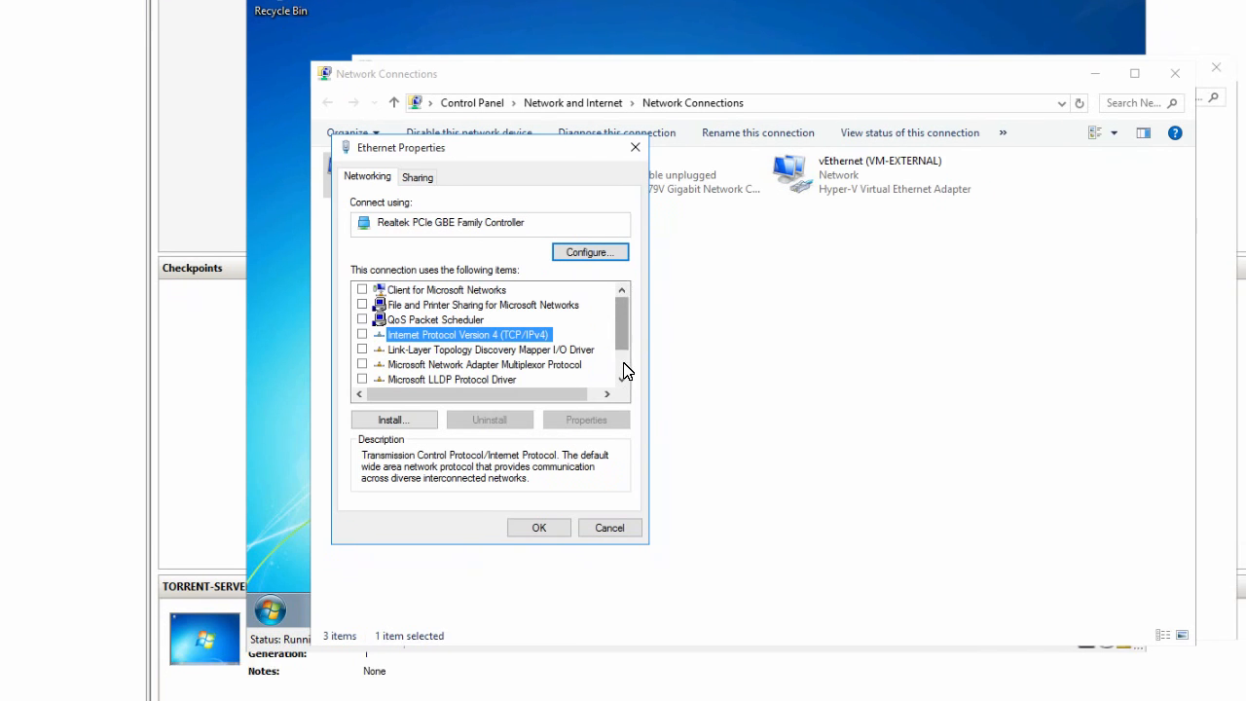
scroll(737, 414, down, 1)
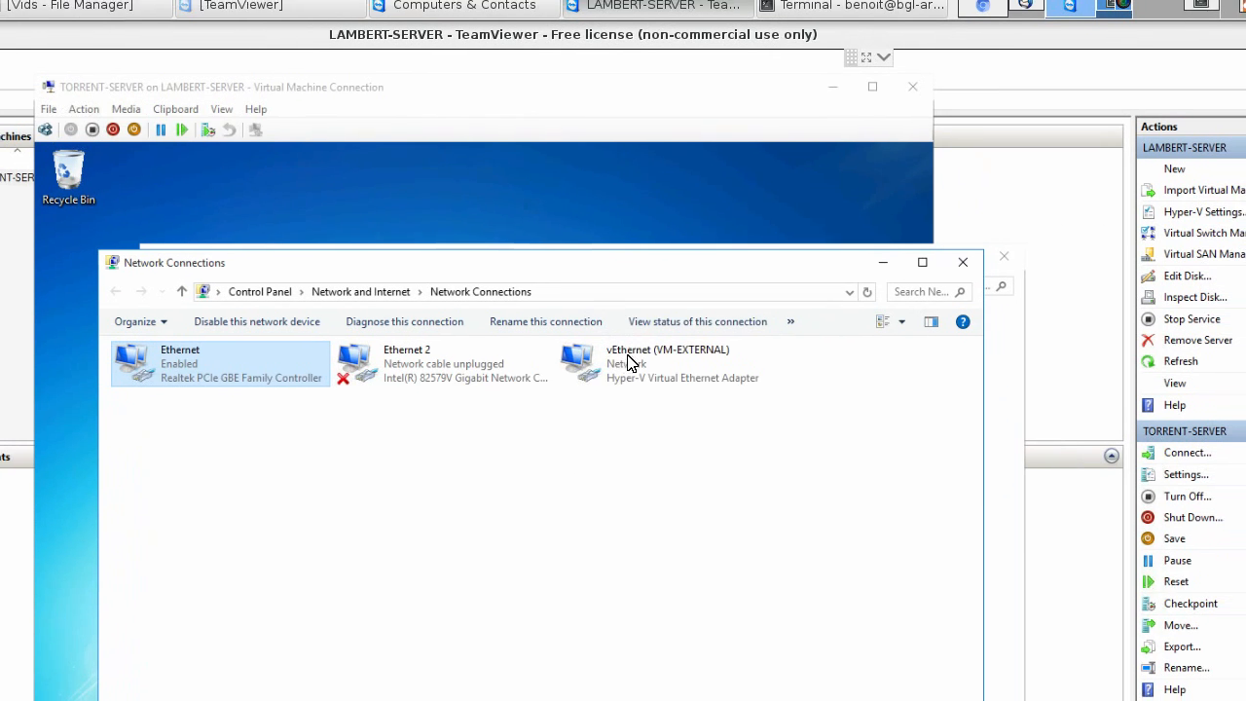
- Check the connection status of vEthernet (VM-EXTERNAL), close the host's network windows and return to the TORRENT-SERVER desktop
double_click(888, 243)
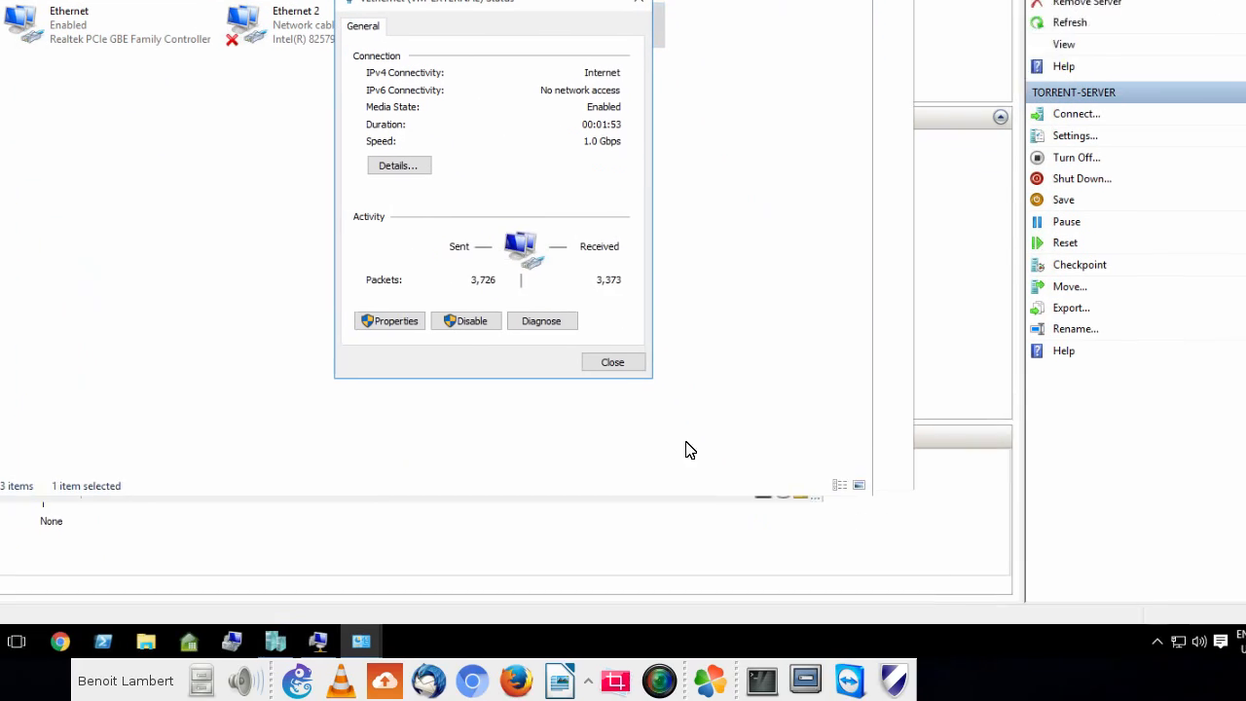
click(612, 362)
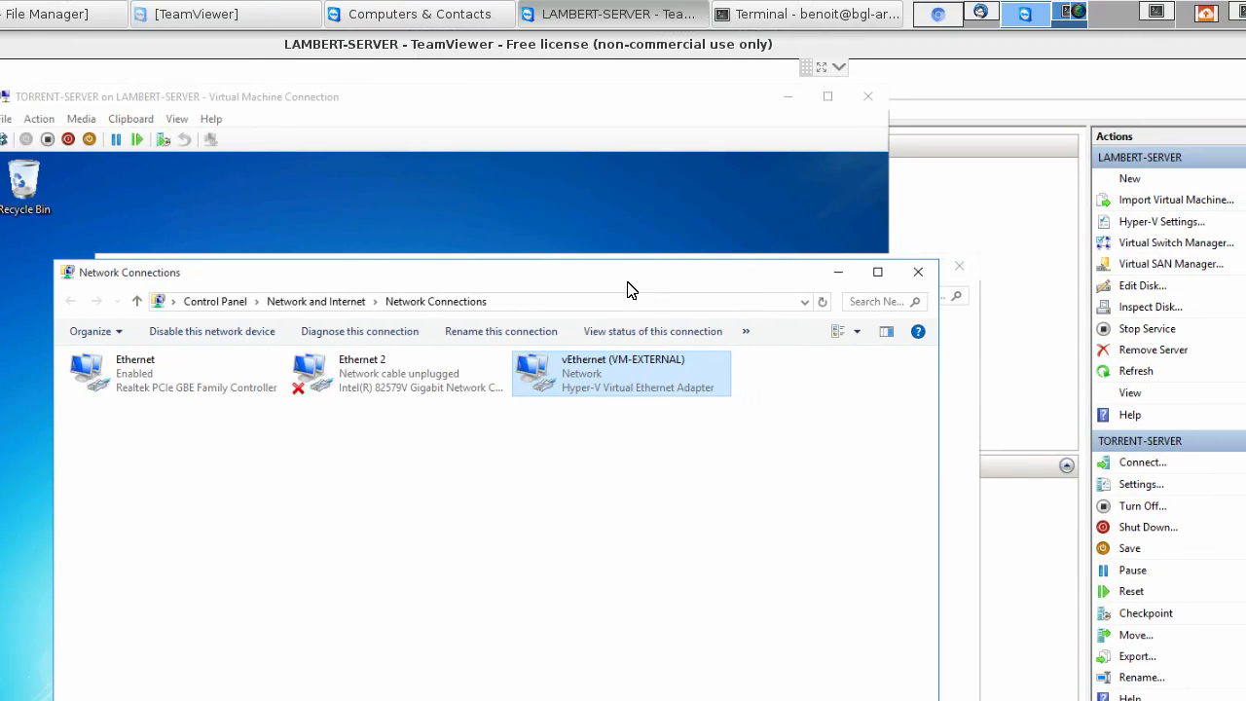
click(944, 281)
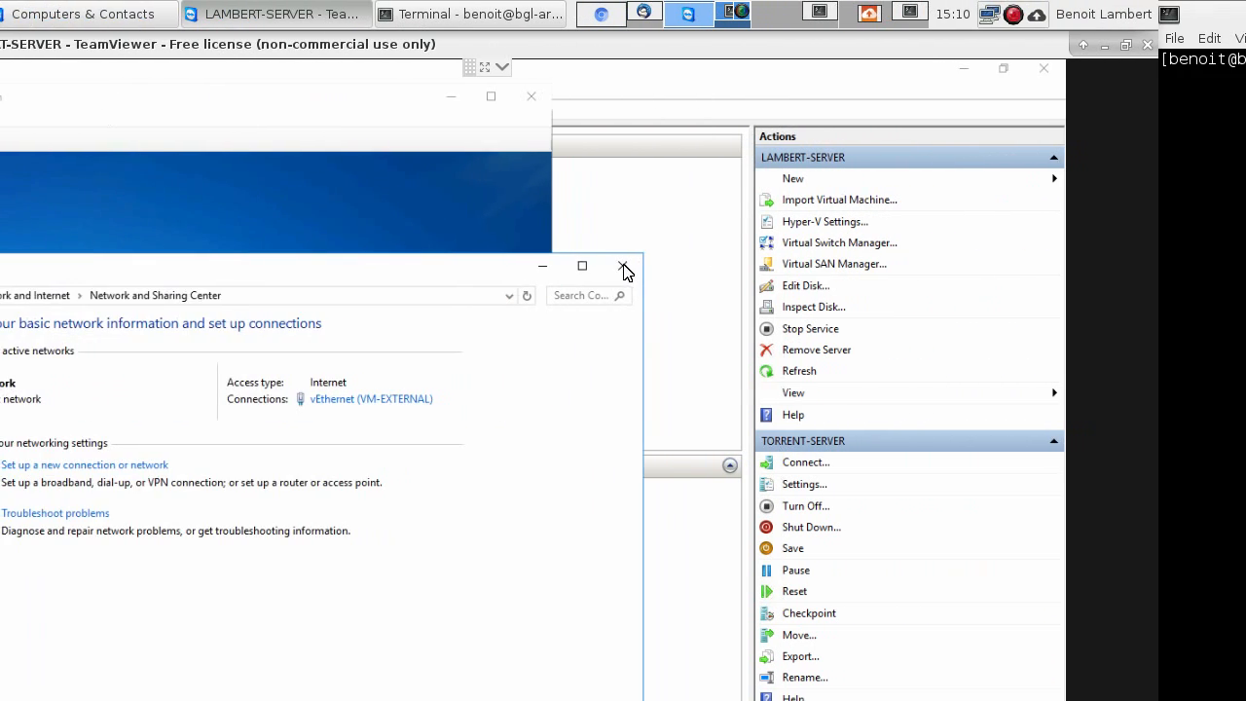
click(1042, 264)
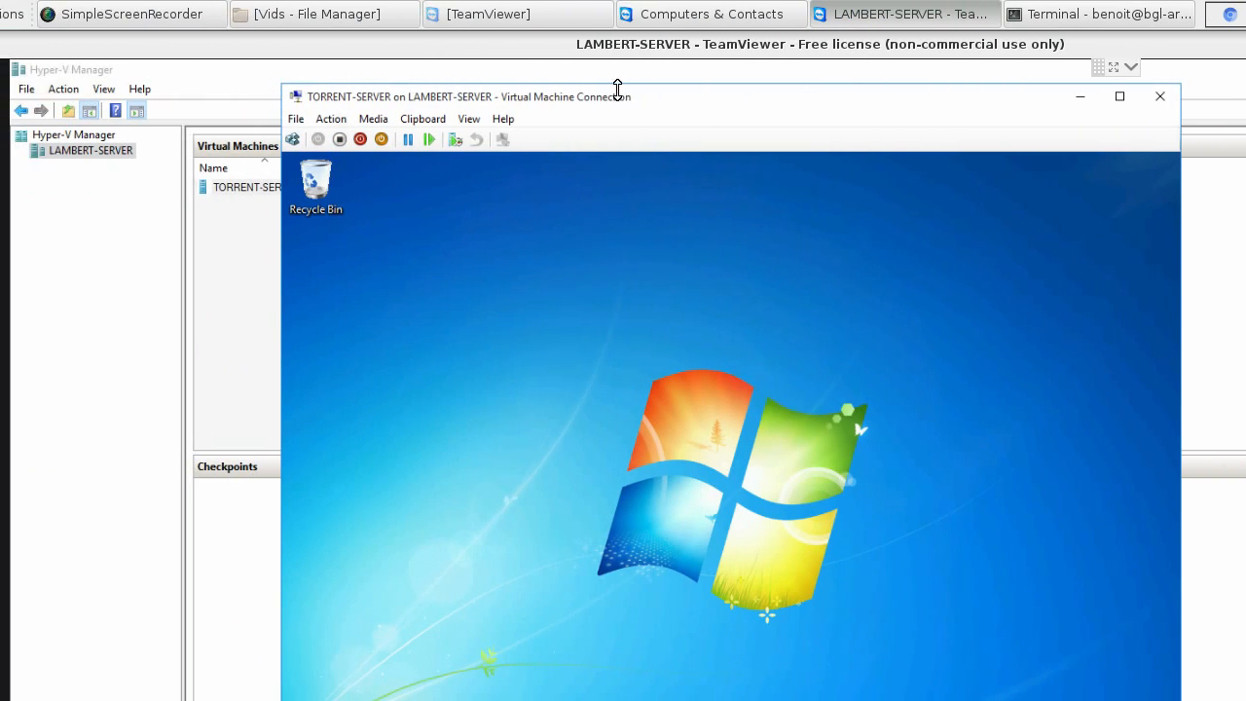
drag(625, 103, 634, 104)
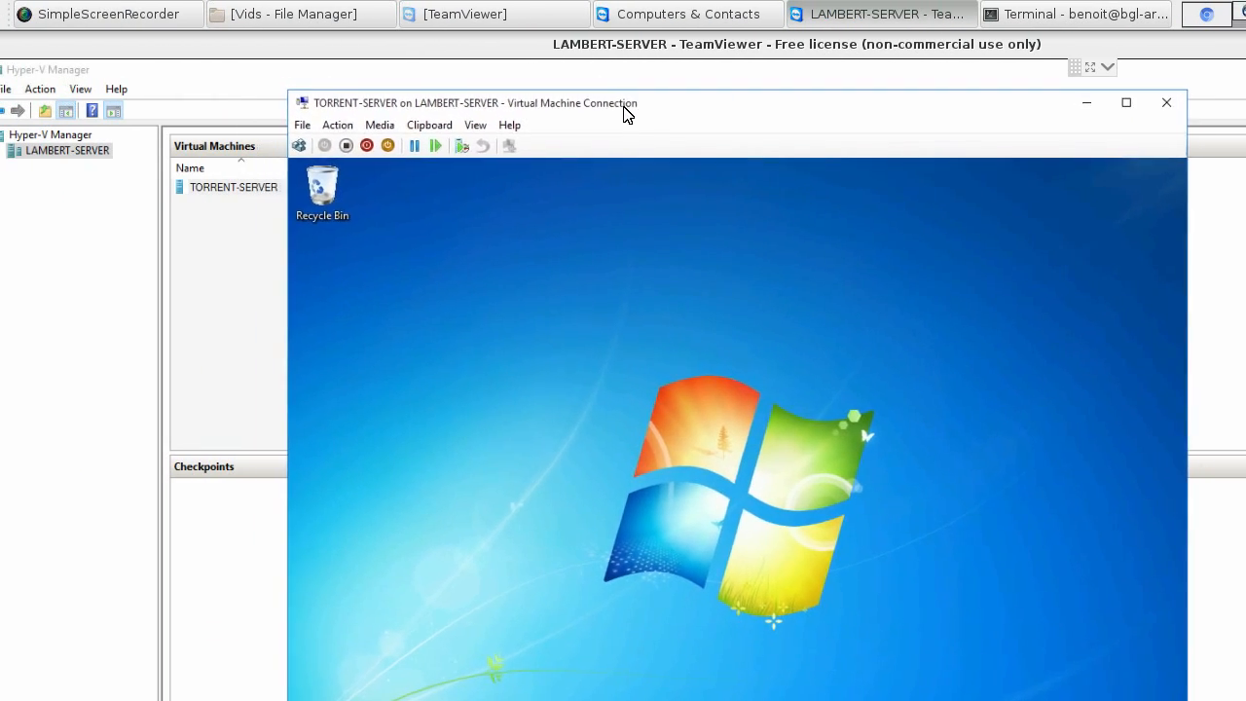